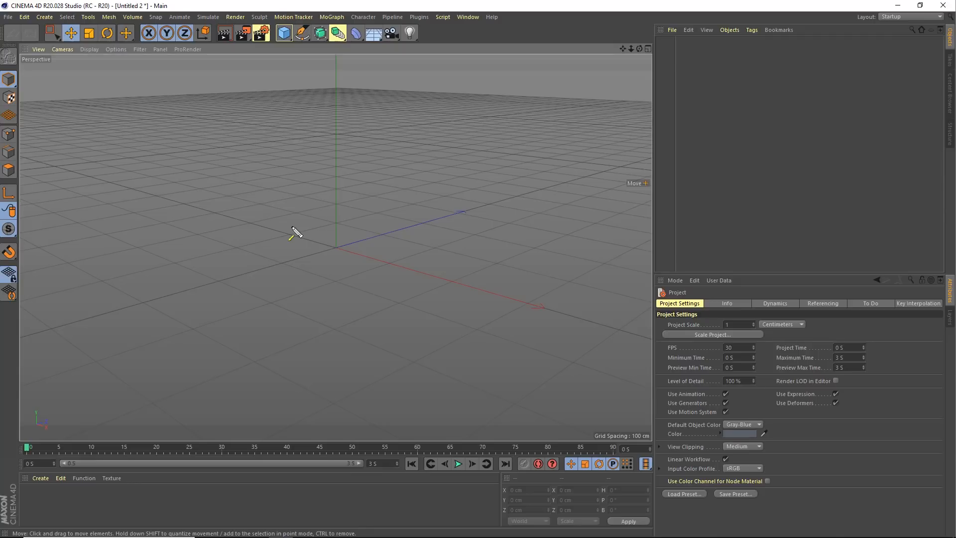
Add a cylinder primitive to the scene
mouse_move(242, 275)
left_mouse_down()
mouse_move(254, 99)
mouse_move(282, 45)
left_mouse_up()
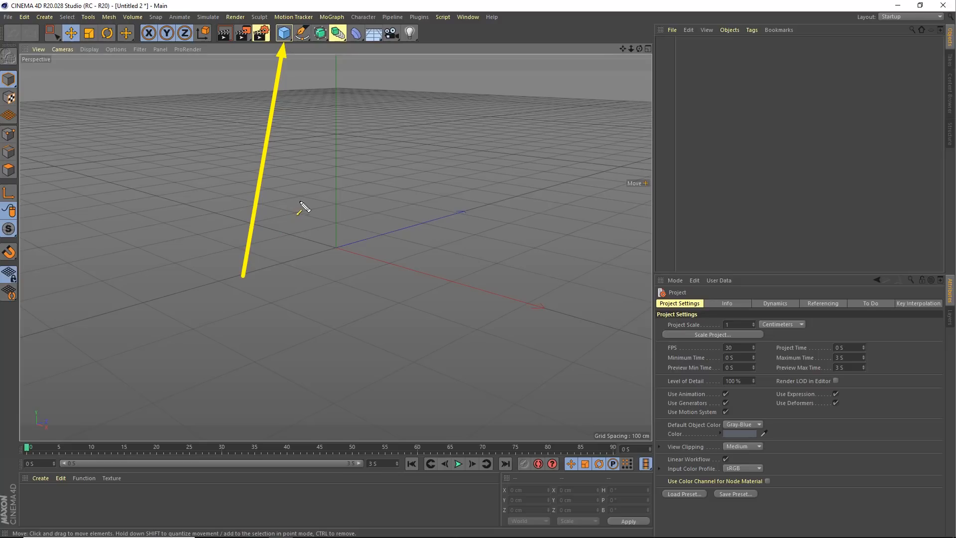
left_click(284, 33)
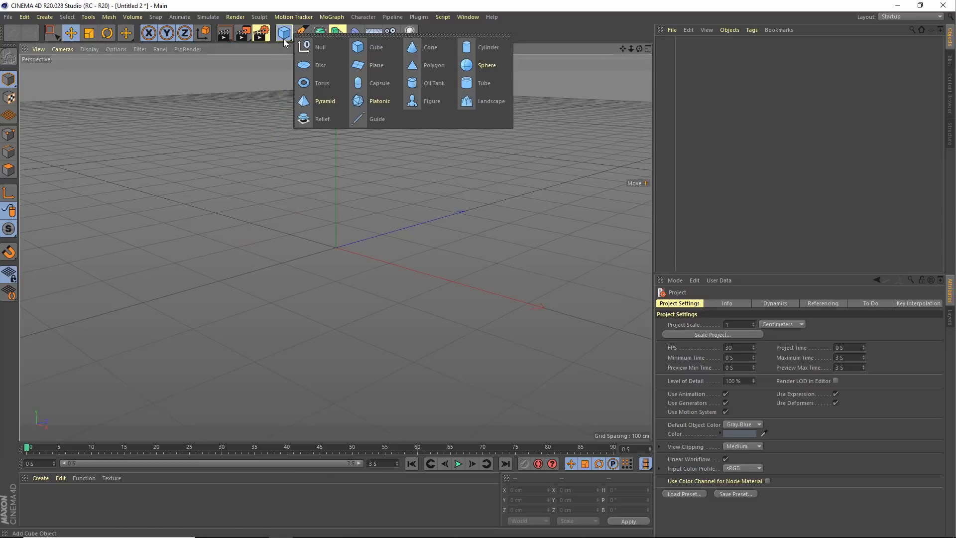
left_click(486, 53)
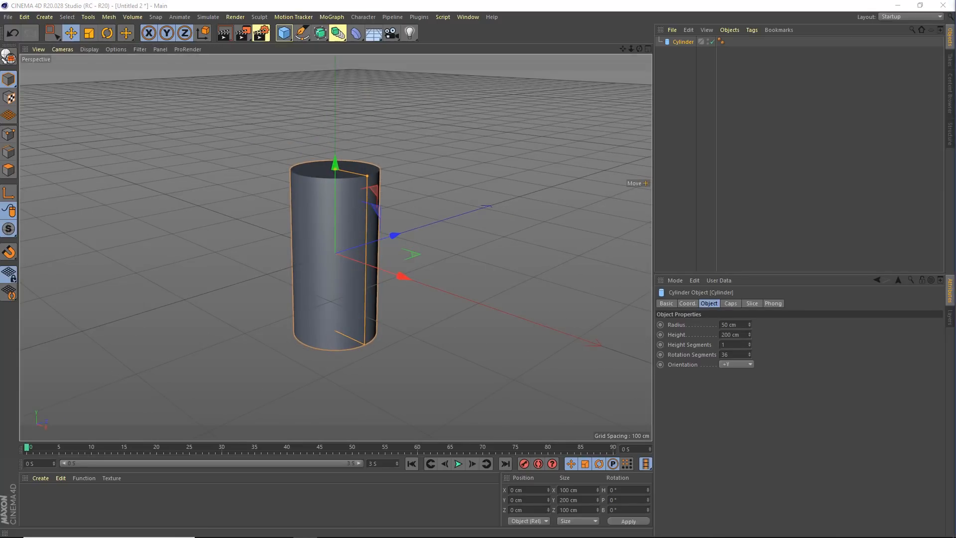
Set the viewport display to Gouraud Shading (Lines) to show the cylinder's segment lines
middle_click_drag(324, 218, 323, 209, "alt")
scroll(354, 213, "up", 1)
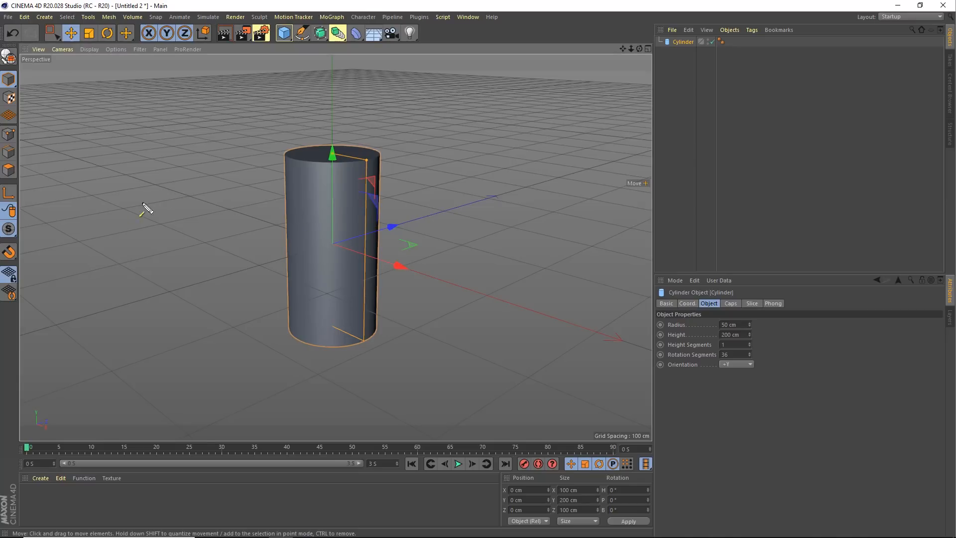
left_click(90, 50)
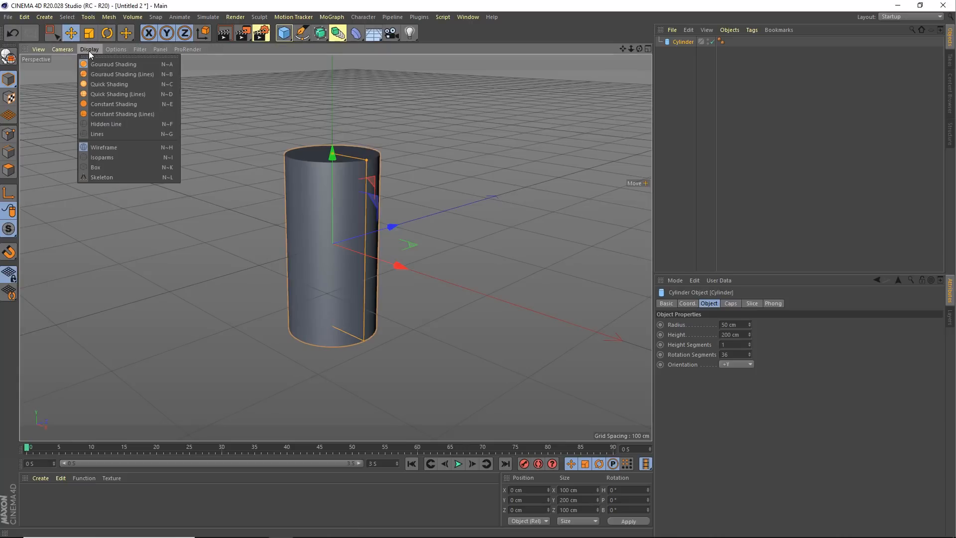
left_click(122, 74)
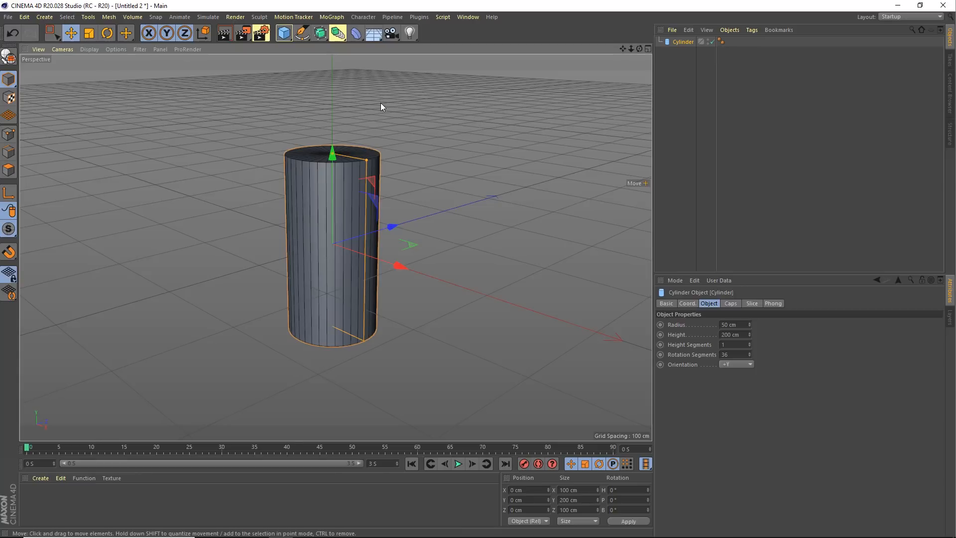
scroll(354, 209, "up", 2)
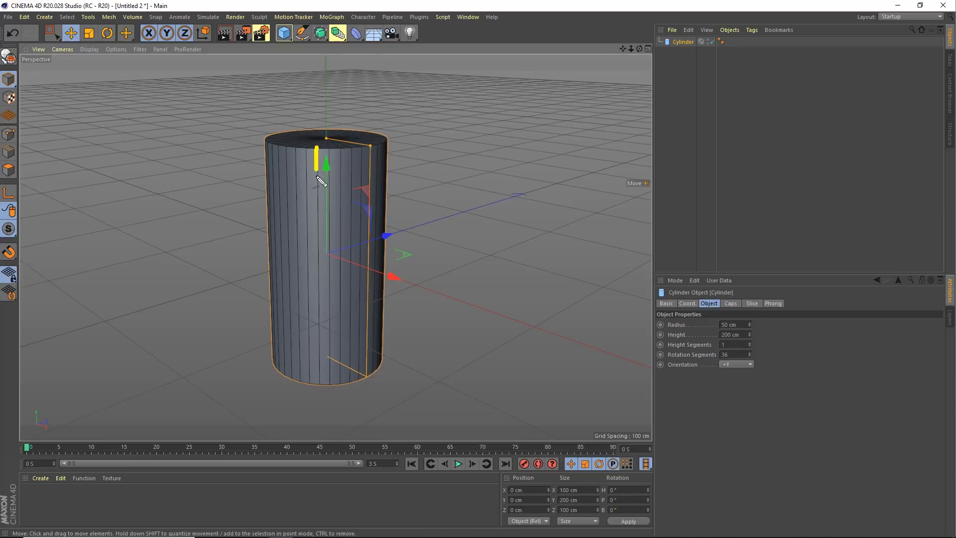
mouse_move(317, 177)
left_mouse_down()
mouse_move(318, 382)
mouse_move(326, 384)
mouse_move(328, 158)
mouse_move(317, 148)
left_mouse_up()
left_click_drag(138, 184, 322, 216)
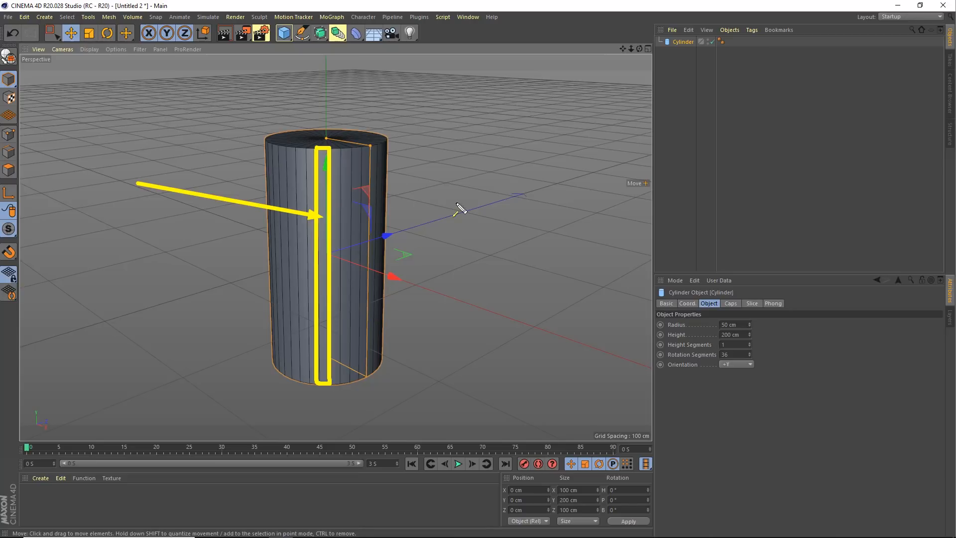
Select the cylinder and set its height to 150 cm
left_click(685, 143)
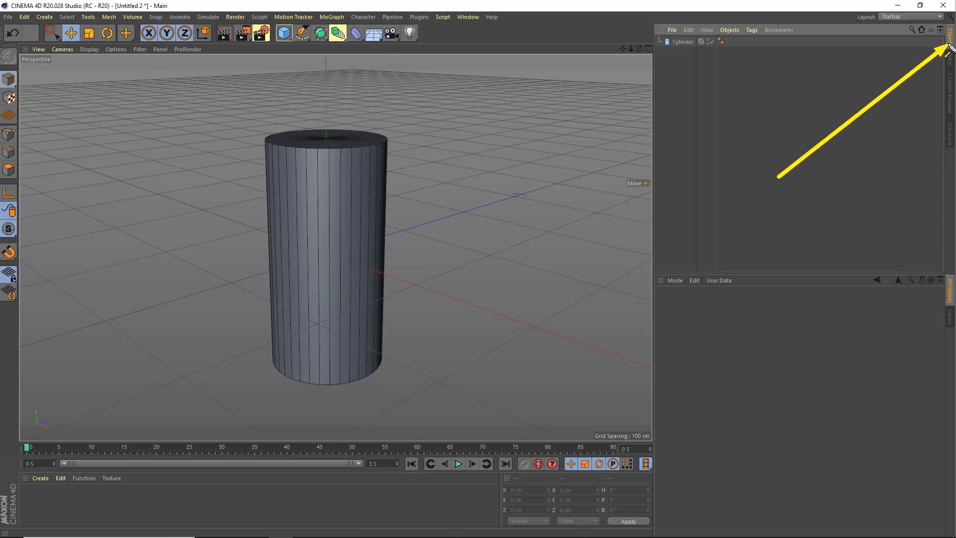
left_click(682, 42)
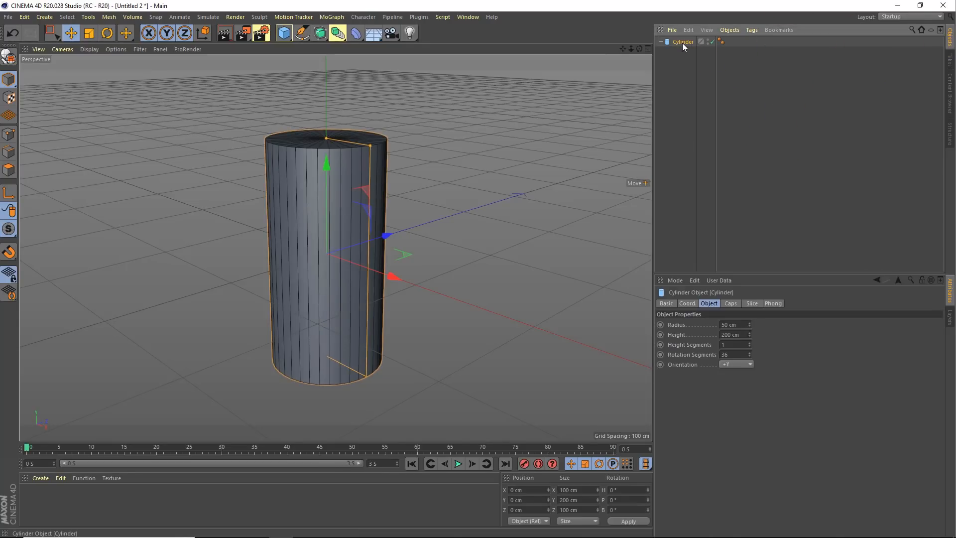
mouse_move(798, 103)
left_mouse_down()
mouse_move(948, 282)
mouse_move(855, 176)
mouse_move(898, 263)
mouse_move(946, 290)
mouse_move(785, 171)
mouse_move(783, 194)
mouse_move(342, 202)
mouse_move(747, 166)
mouse_move(950, 293)
mouse_move(917, 267)
mouse_move(710, 301)
mouse_move(679, 326)
mouse_move(689, 325)
left_mouse_up()
key("Escape")
mouse_move(749, 325)
left_mouse_down()
mouse_move(750, 298)
mouse_move(744, 342)
left_mouse_up()
key("ctrl+z")
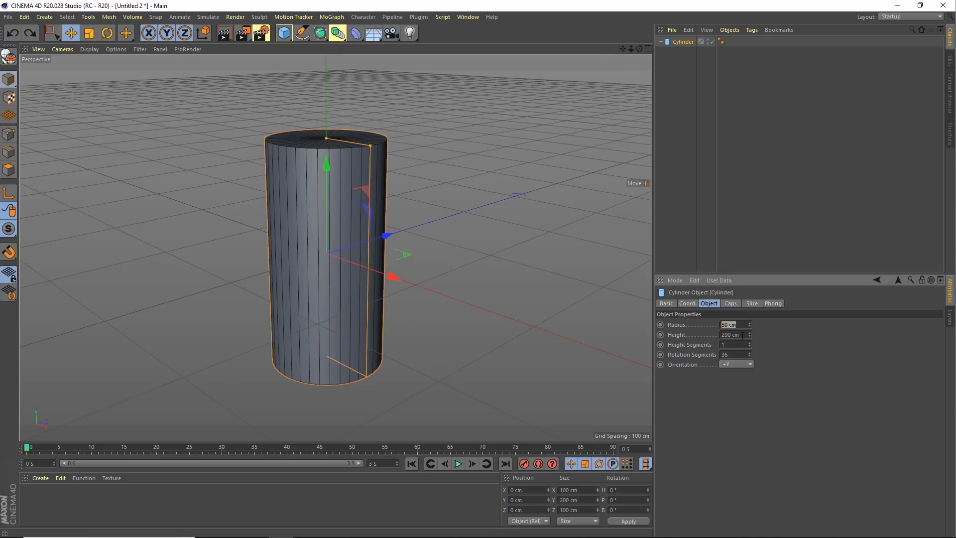
key("Tab")
type("150")
key("Return")
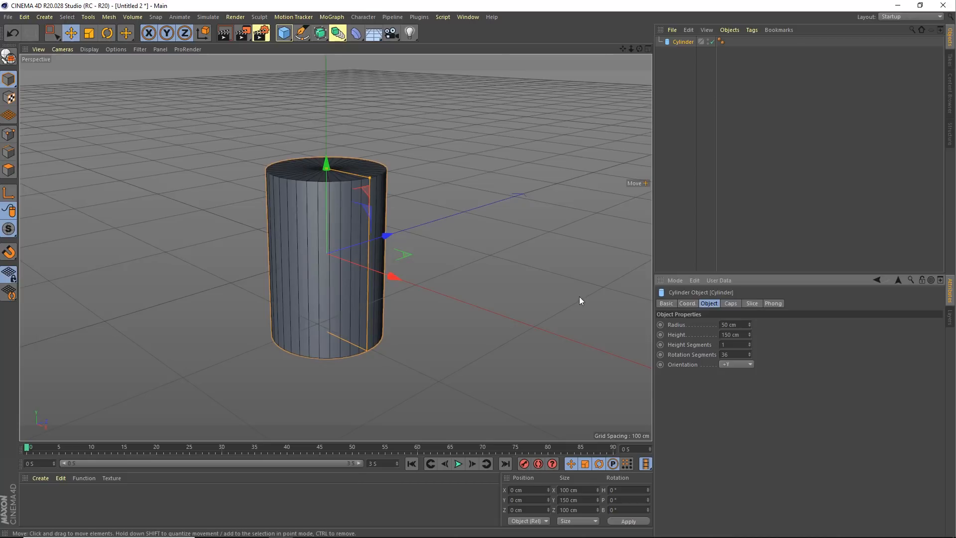
Set the cylinder's height segments to 5
left_click_drag(297, 239, 351, 241, "alt")
scroll(351, 241, "up", 3)
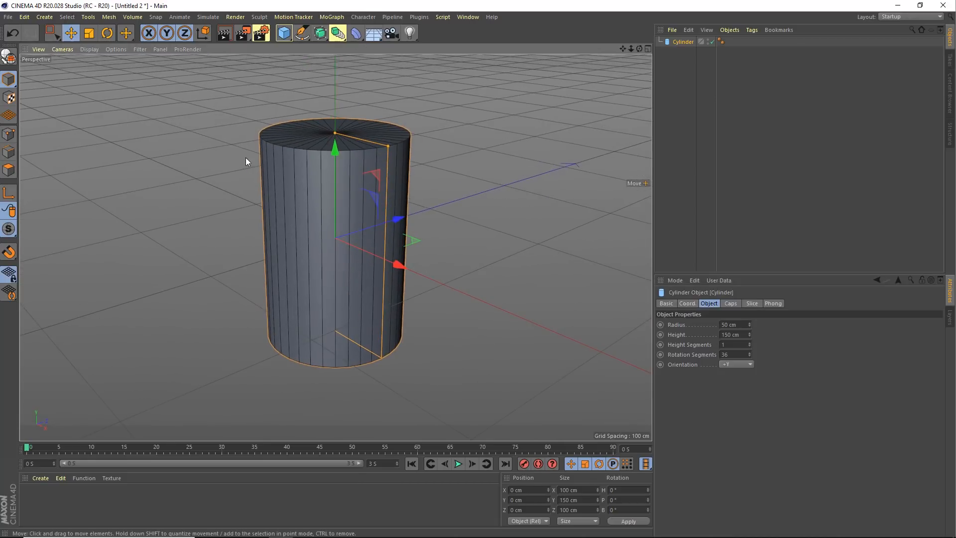
left_click(695, 344)
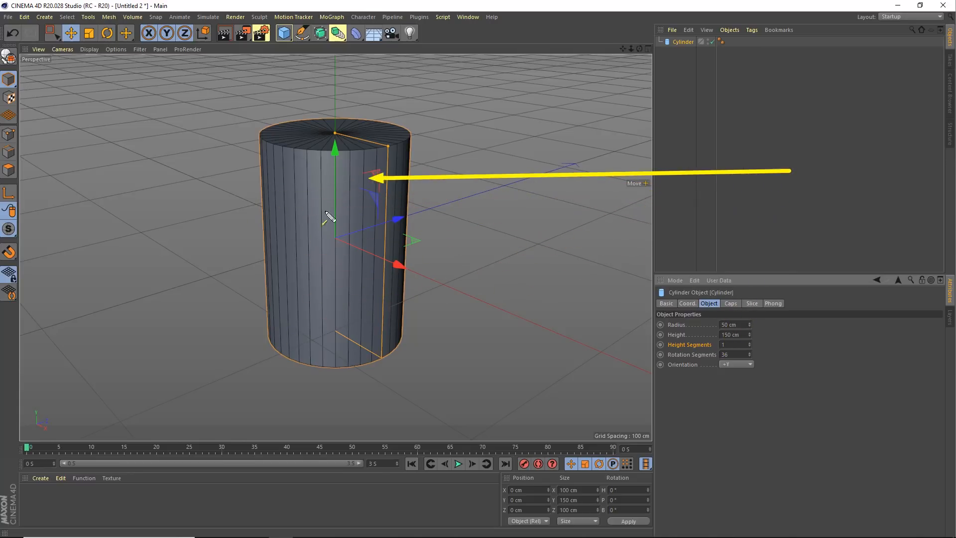
left_click(730, 344)
key("Return")
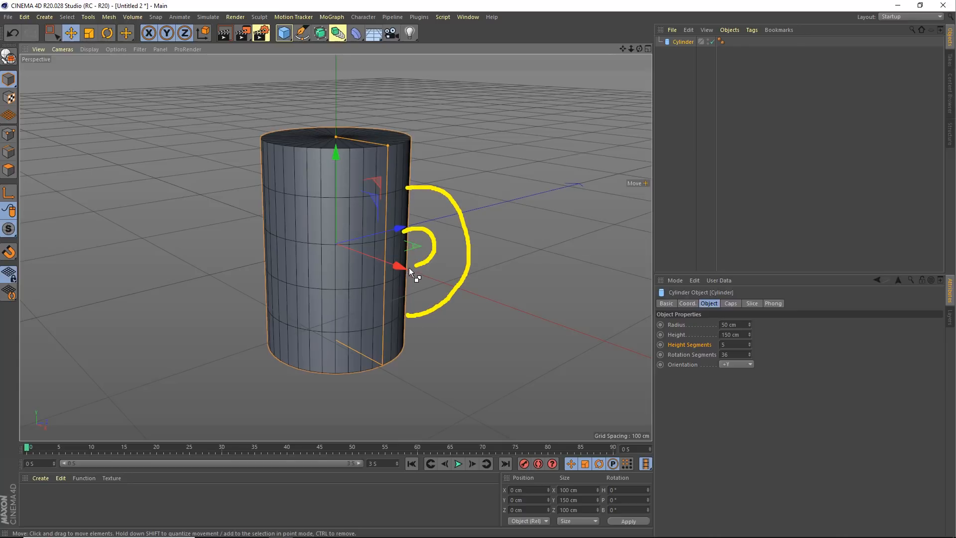
left_click_drag(178, 150, 275, 235)
left_click_drag(271, 112, 296, 193)
left_click_drag(202, 263, 292, 282)
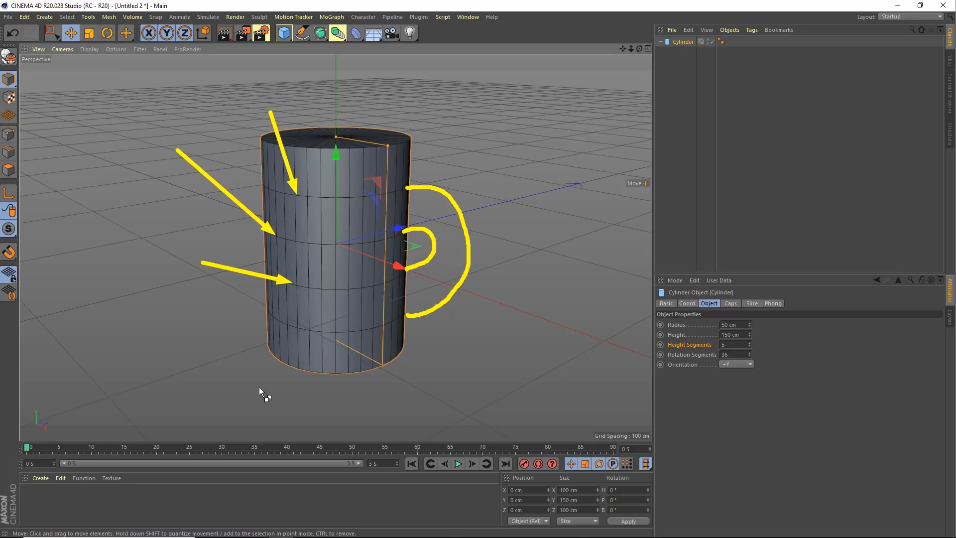
left_click_drag(252, 397, 292, 330)
key("Escape")
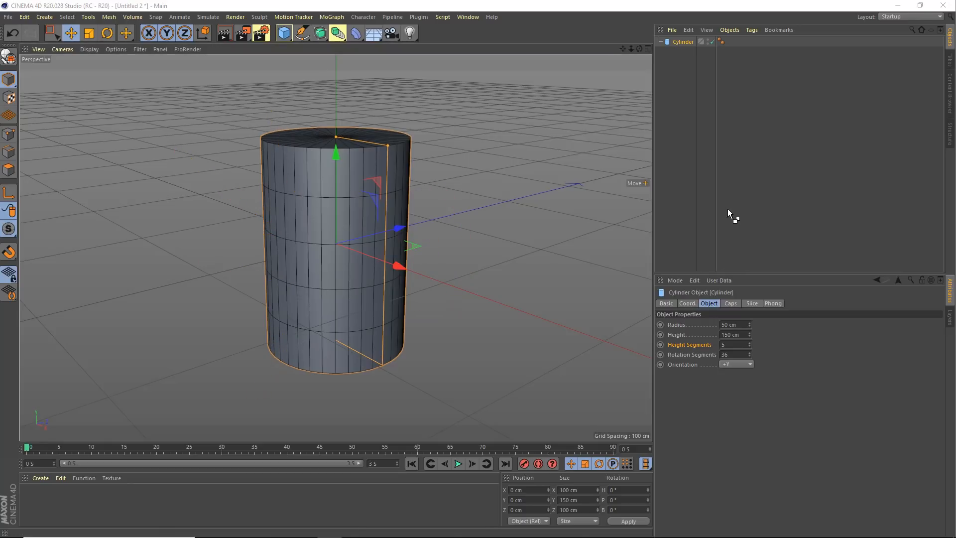
Set the cylinder's rotation segments to 10
left_click(728, 208)
left_click(682, 42)
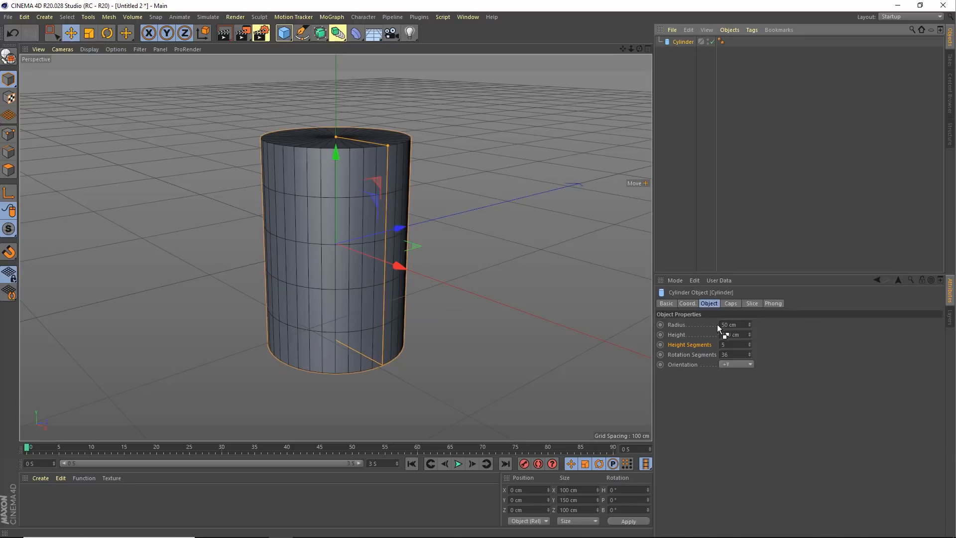
left_click(727, 354)
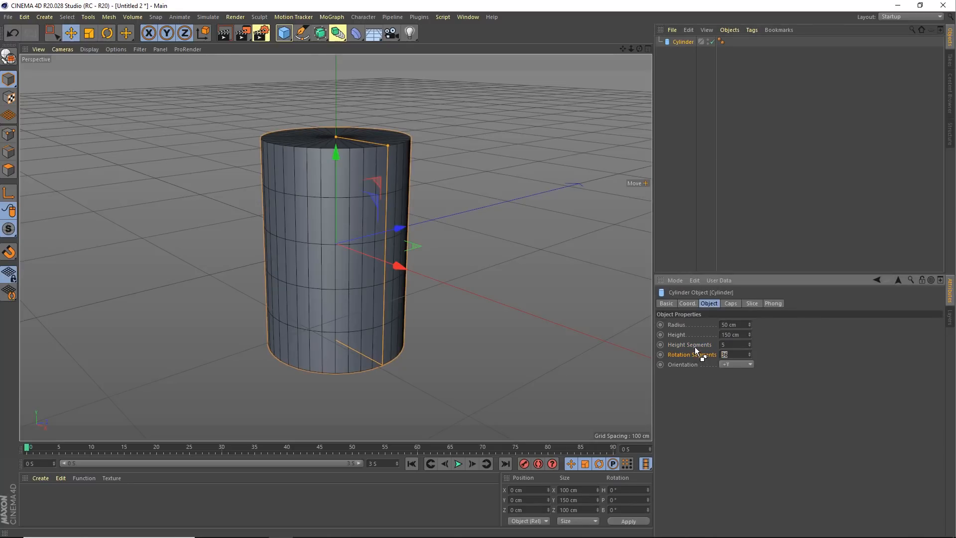
type("10")
key("Return")
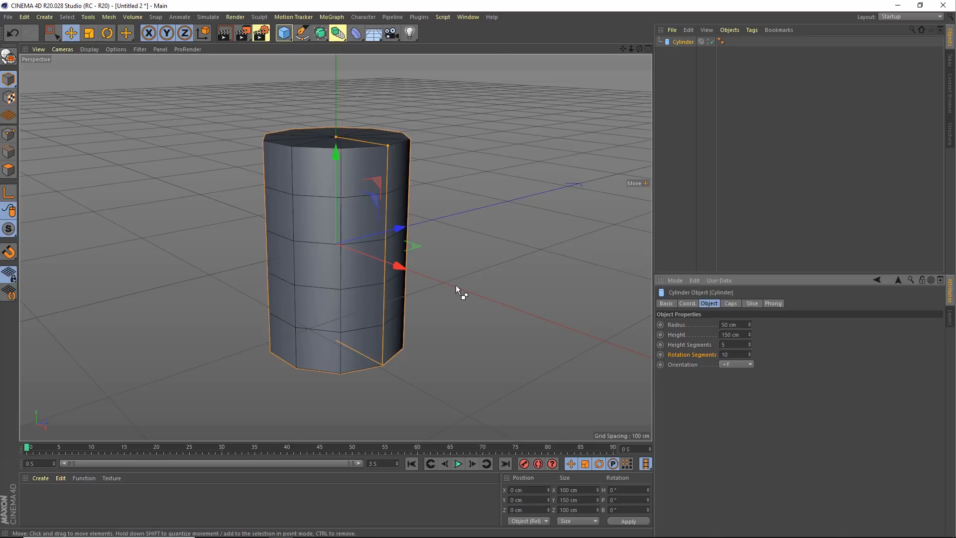
Make the cylinder editable as a polygon object
left_click_drag(348, 231, 343, 197, "alt")
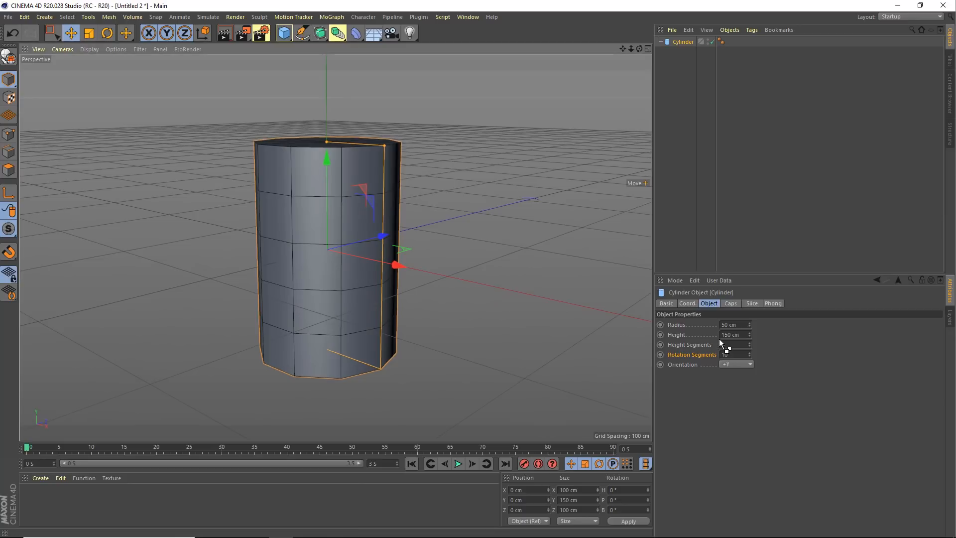
mouse_move(327, 237)
left_mouse_down("alt")
mouse_move(328, 315)
mouse_move(369, 238)
mouse_move(333, 245)
left_mouse_up("alt")
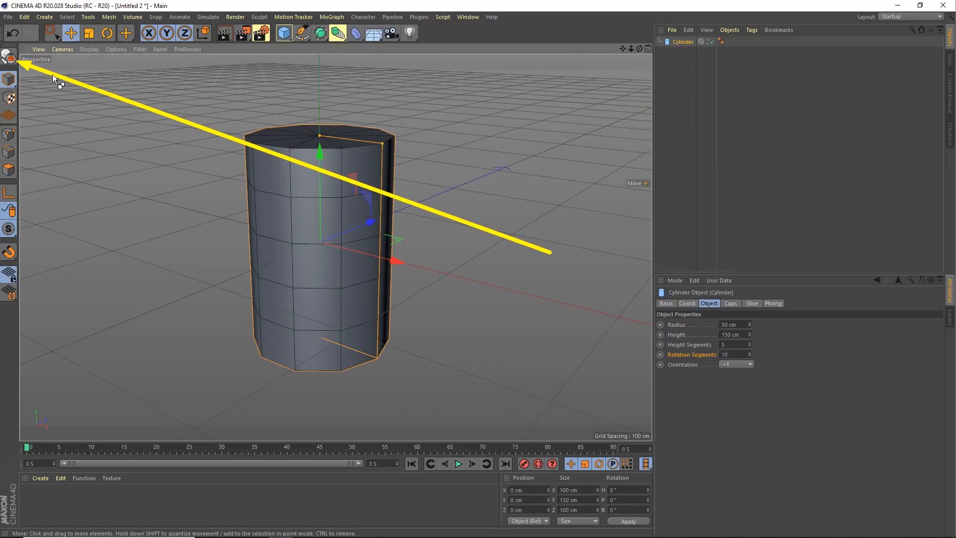
left_click(14, 58)
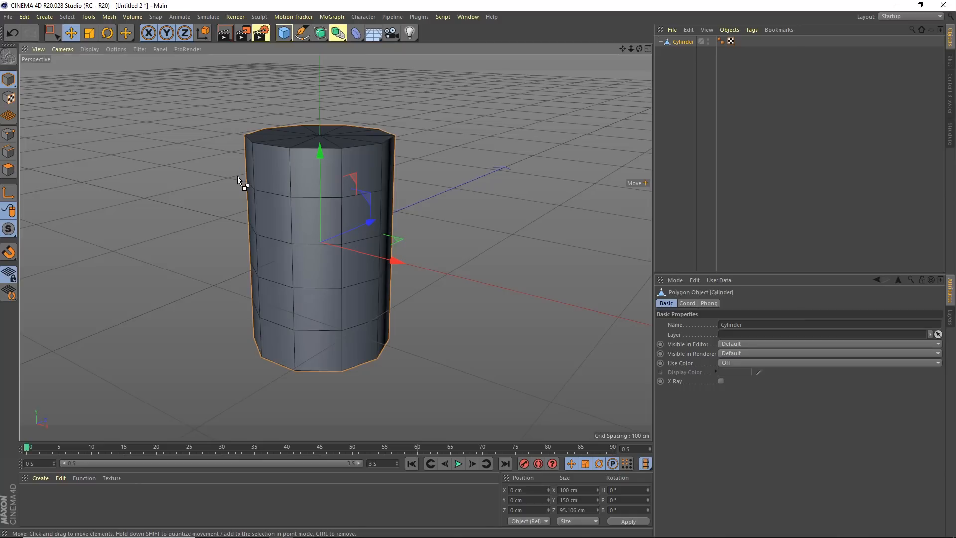
left_click_drag(215, 172, 17, 64)
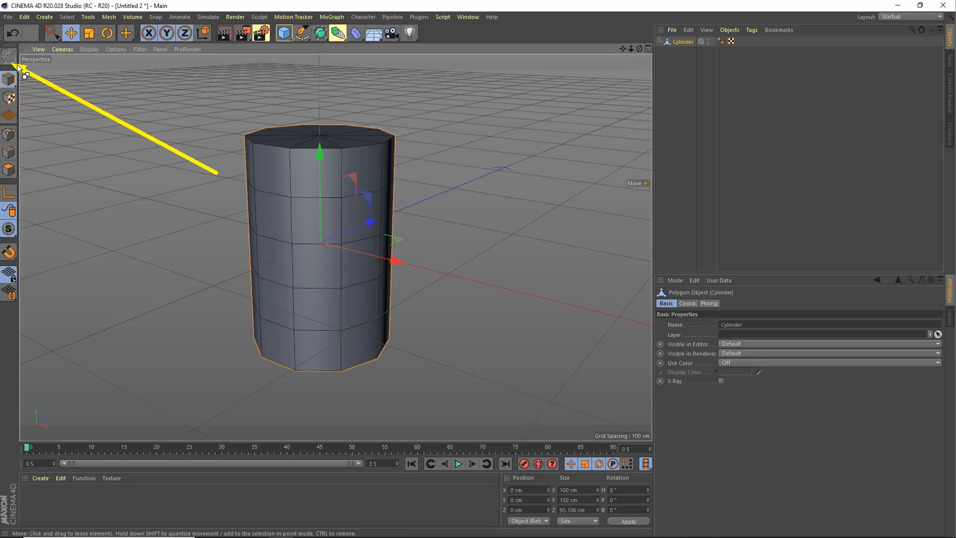
key("Escape")
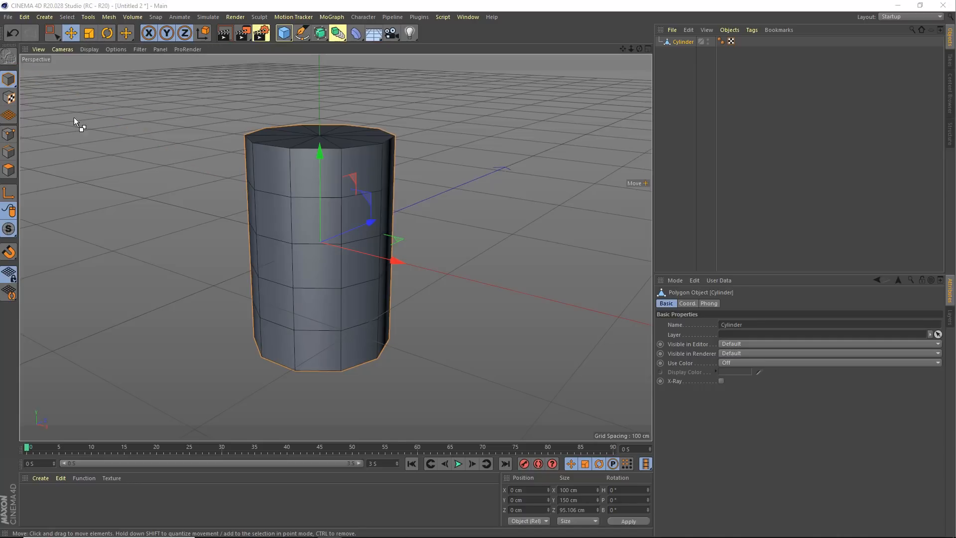
Switch to point editing mode for the cylinder
left_click_drag(74, 118, 19, 132)
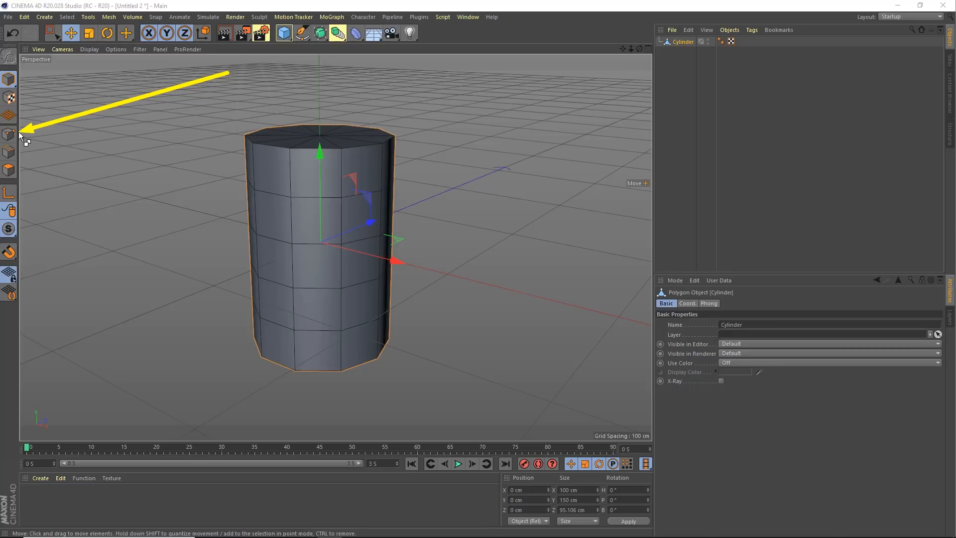
mouse_move(19, 132)
left_mouse_down()
mouse_move(45, 125)
mouse_move(23, 134)
mouse_move(22, 172)
mouse_move(56, 133)
mouse_move(22, 132)
left_mouse_up()
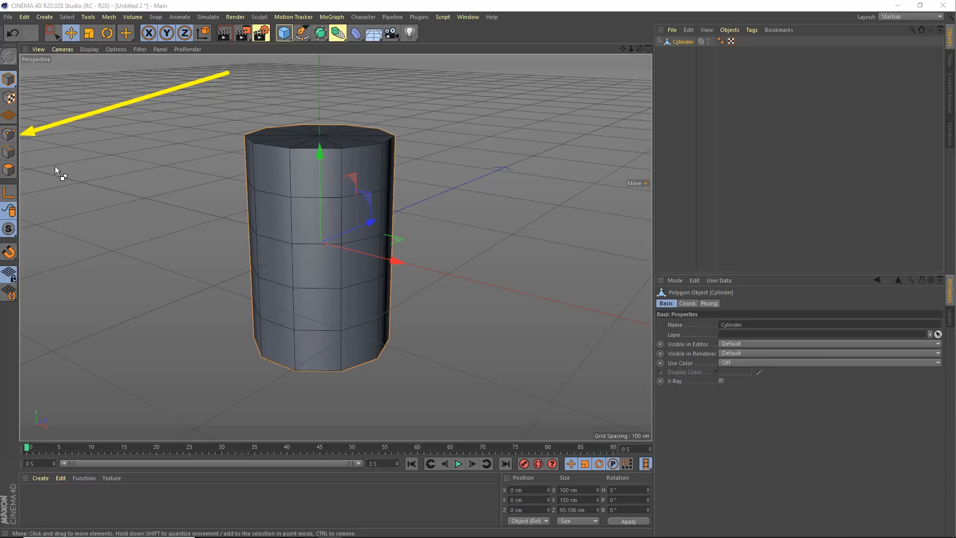
left_click(10, 134)
mouse_move(410, 187)
left_mouse_down("alt")
mouse_move(368, 191)
mouse_move(437, 181)
left_mouse_up("alt")
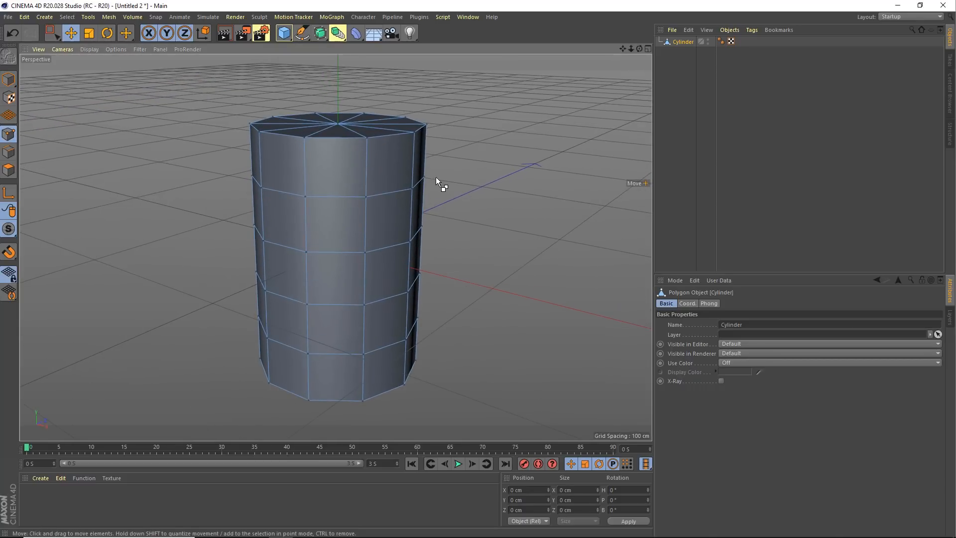
mouse_move(499, 77)
left_mouse_down()
mouse_move(420, 175)
mouse_move(367, 201)
mouse_move(374, 249)
mouse_move(324, 246)
mouse_move(307, 195)
left_mouse_up()
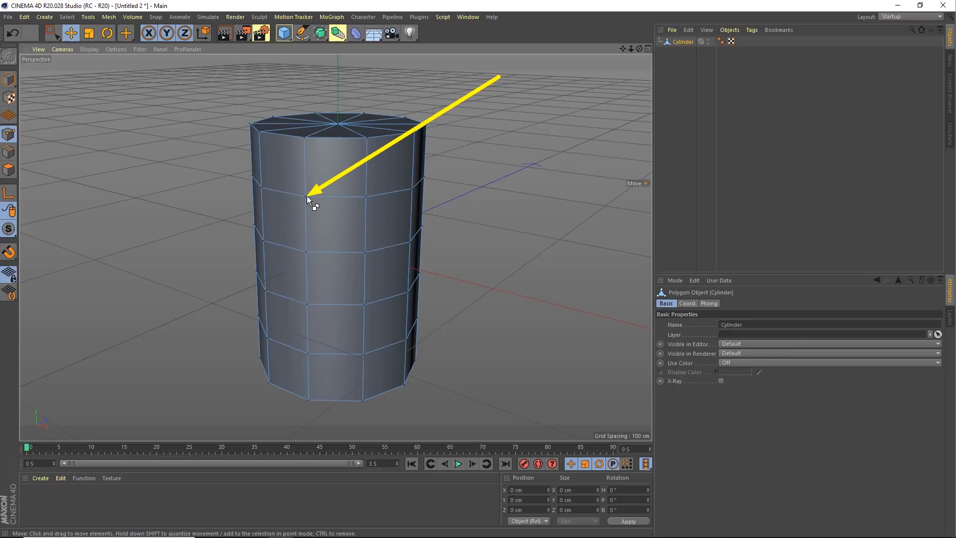
key("Escape")
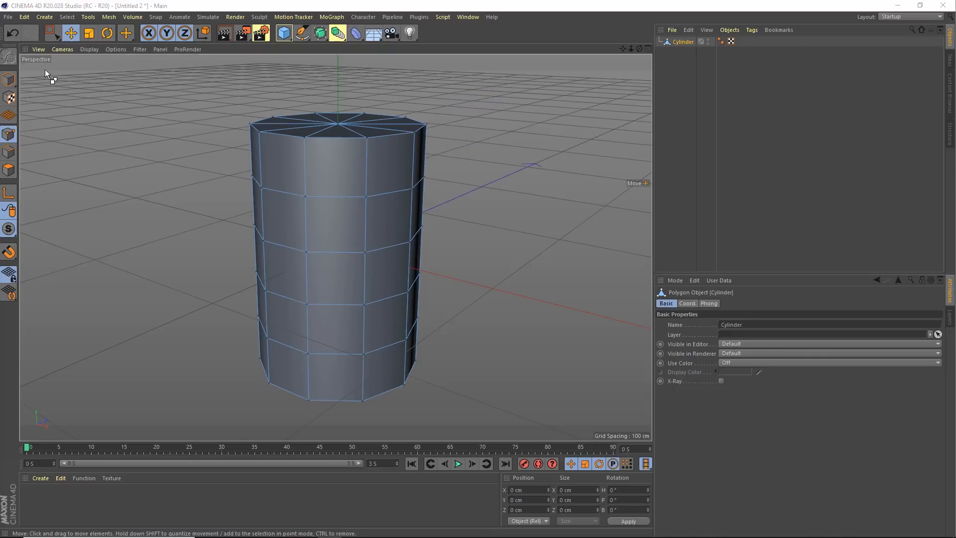
Activate the Live Selection tool
left_click_drag(53, 34, 83, 47)
left_click_drag(91, 241, 59, 56)
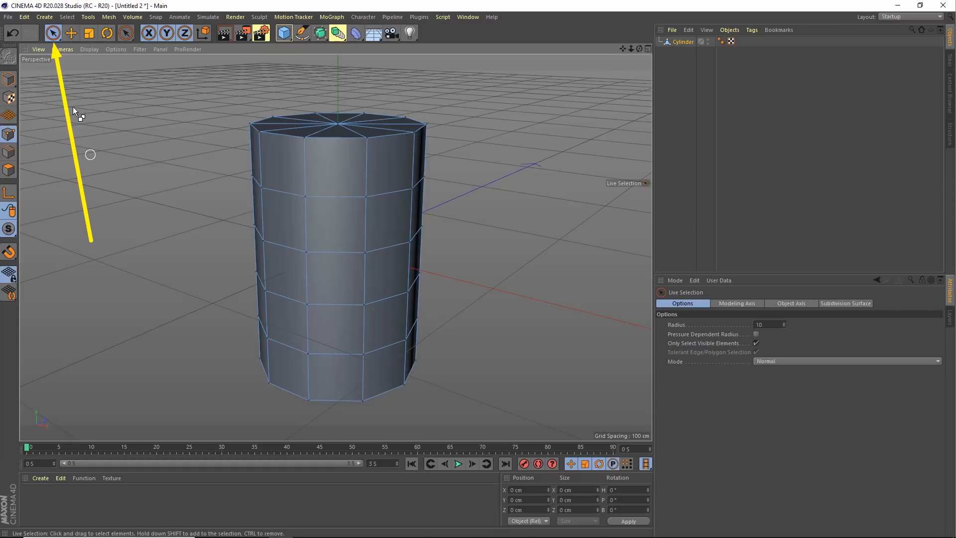
key("Escape")
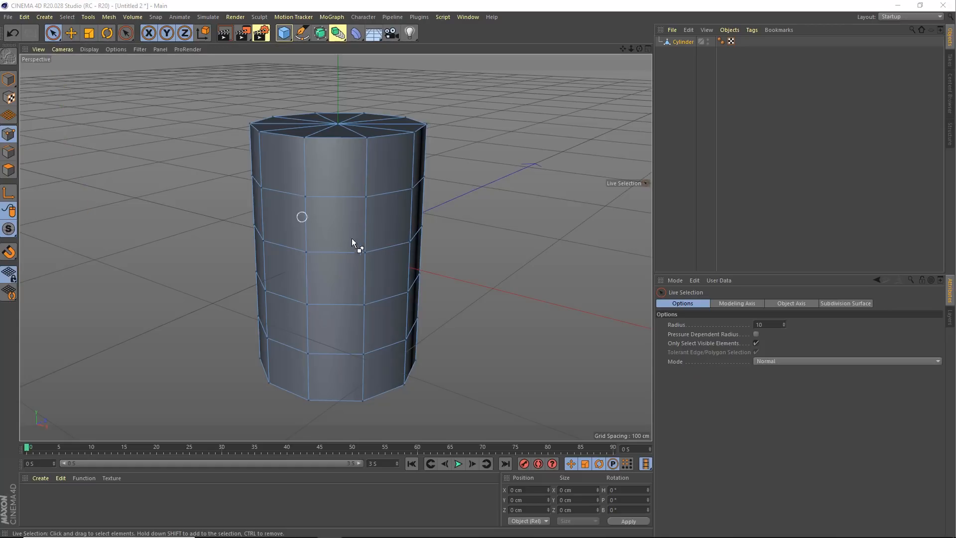
Try selecting a single point on the cylinder's front side, and clear that selection again
left_click(305, 196)
left_click_drag(320, 229, 267, 228, "alt")
key("ctrl+z")
left_click_drag(354, 238, 500, 181, "alt")
left_click(500, 181)
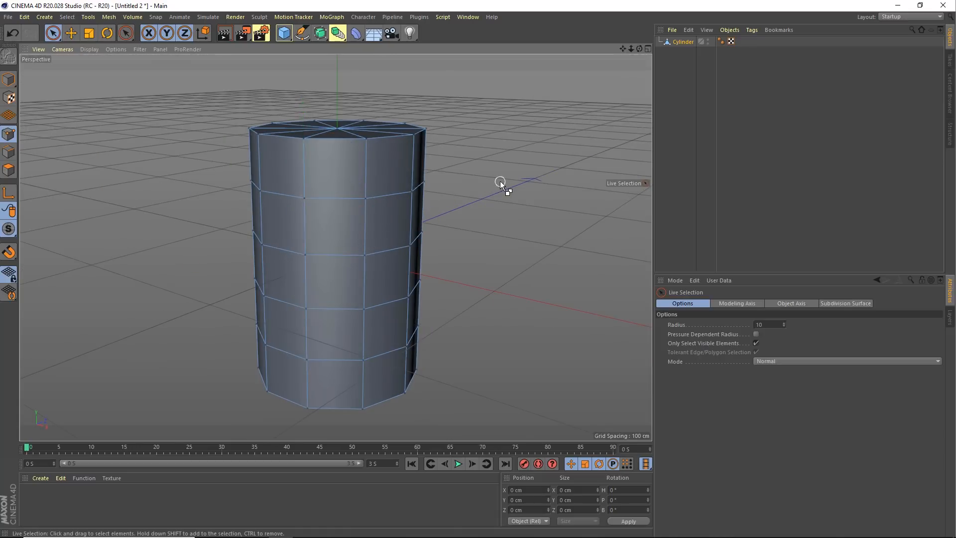
Switch to polygon mode and select all polygons of the cylinder's top cap
left_click_drag(425, 183, 142, 149, "alt")
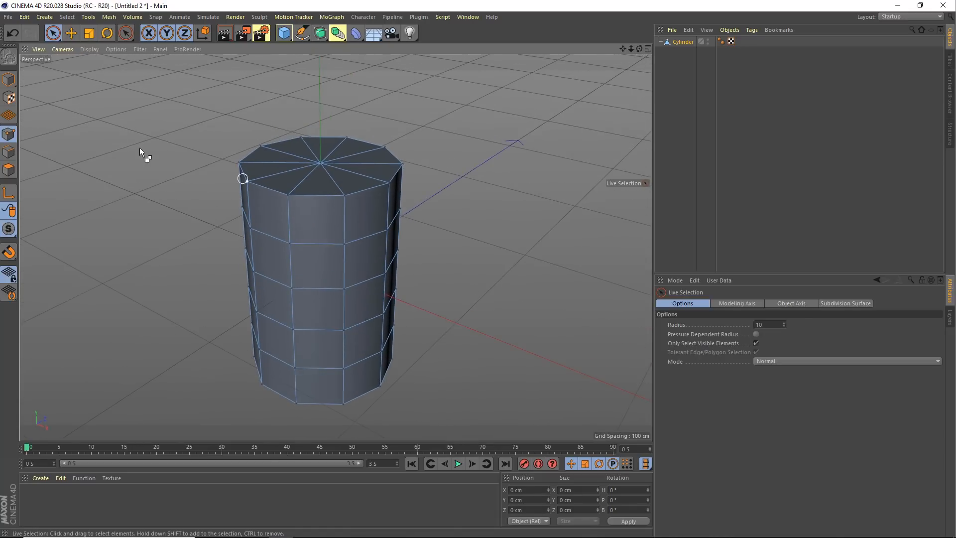
left_click(13, 178)
left_click_drag(350, 167, 315, 174)
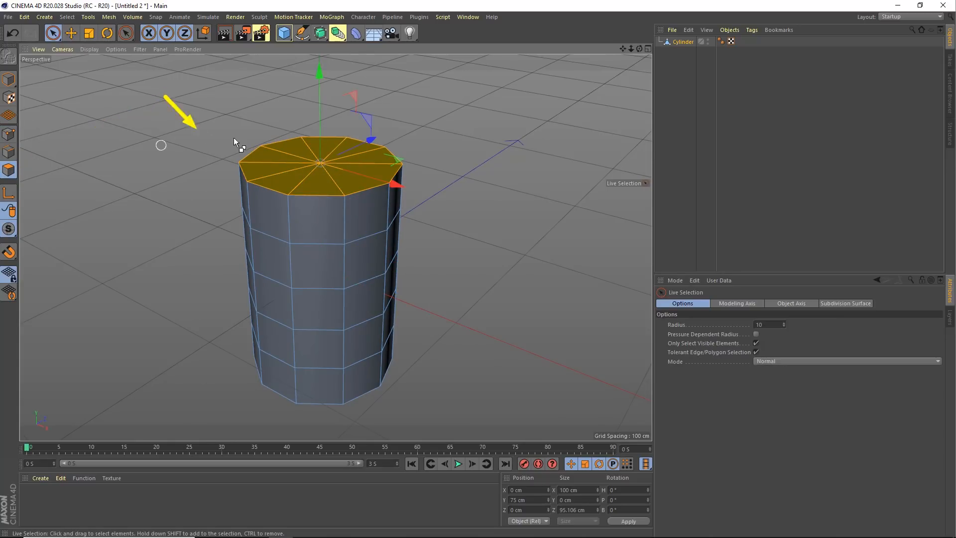
Try lifting the selected top cap polygons off the cylinder to about Y 129 cm, and undo the move
mouse_move(262, 164)
left_mouse_down("alt")
mouse_move(395, 208)
mouse_move(333, 187)
mouse_move(341, 74)
left_mouse_up("alt")
left_click_drag(347, 130, 350, 156, "alt")
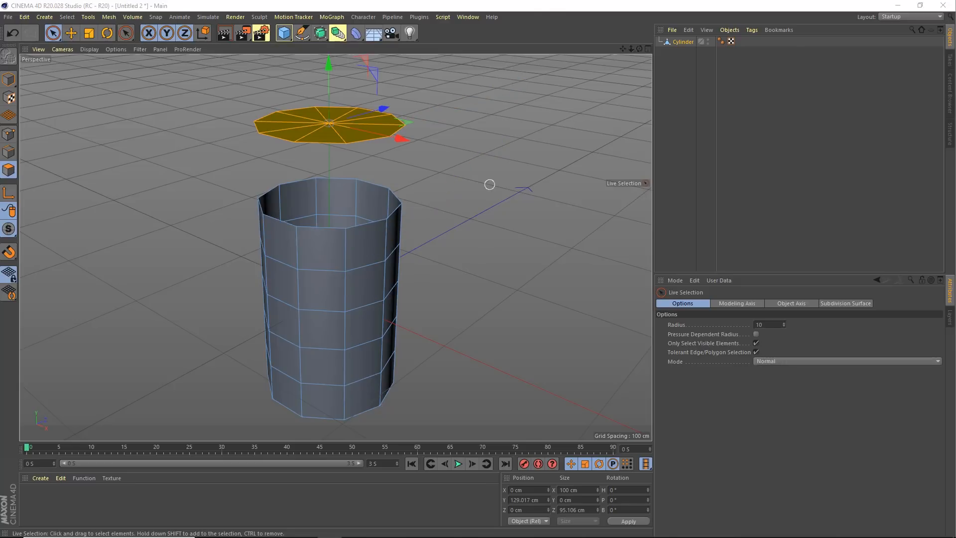
key("ctrl+z")
Switch to point mode and merge the cylinder's duplicate points with Optimize
left_click(8, 134)
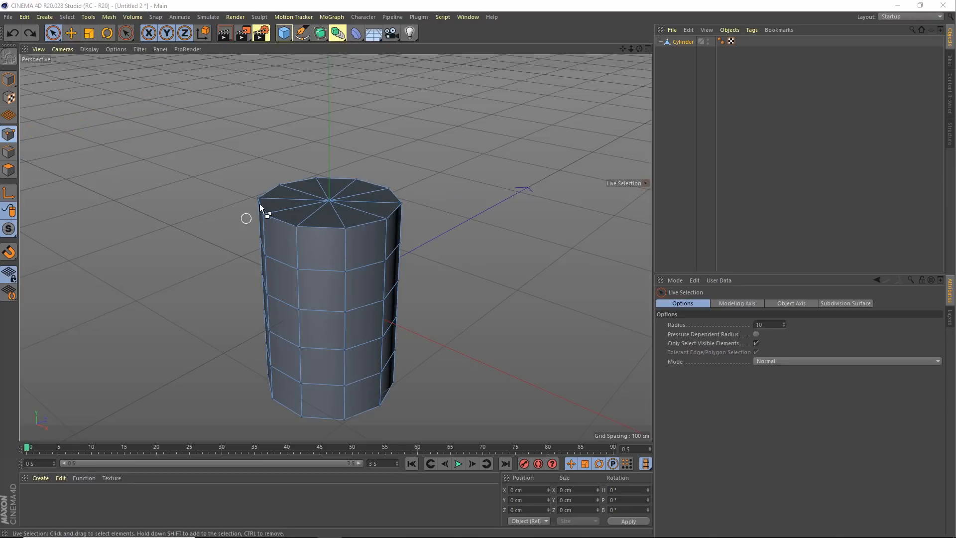
right_click(303, 172)
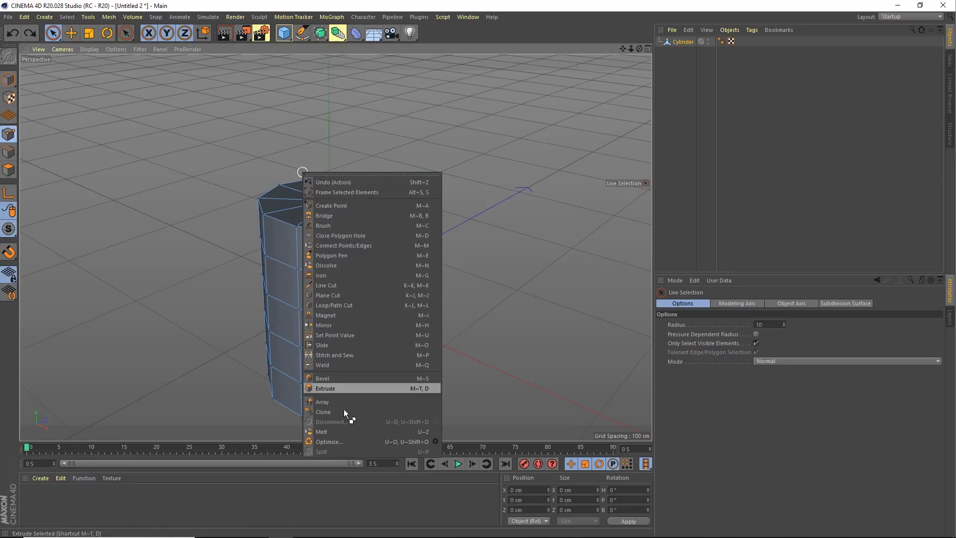
left_click(339, 442)
In polygon mode, test the cap connections by moving the top cap and the bottom cap vertically, undoing each move
left_click(8, 170)
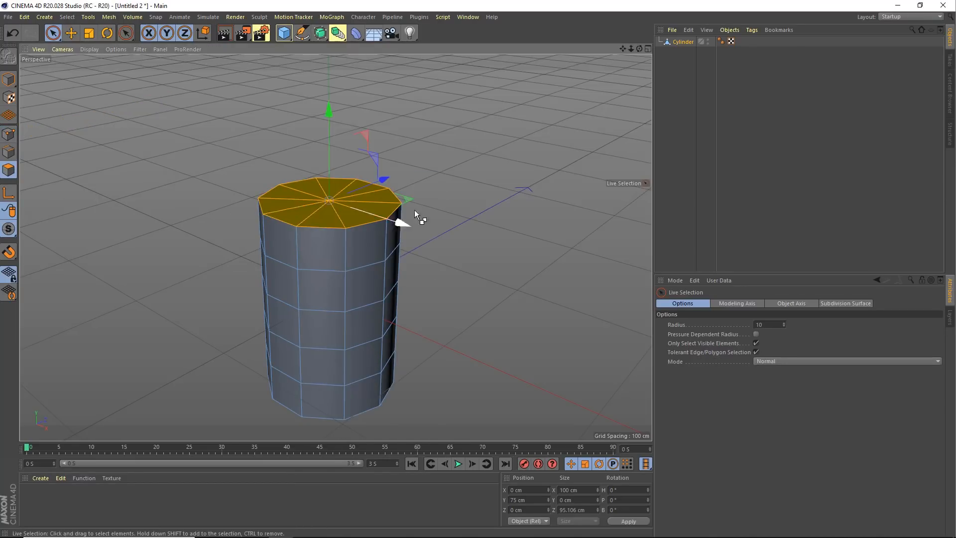
left_click_drag(331, 145, 360, 65)
key("ctrl+z")
left_click_drag(363, 117, 372, 174, "alt")
left_click(353, 352)
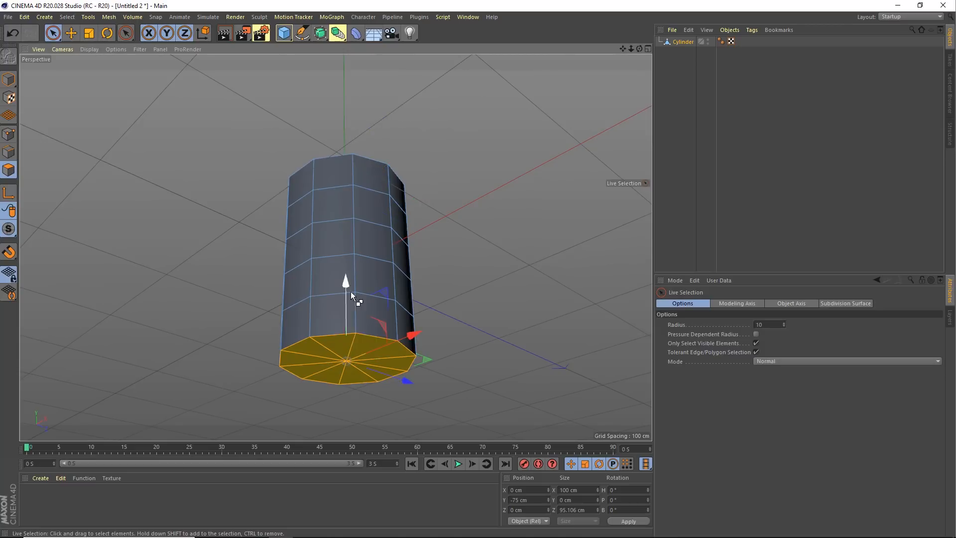
left_click_drag(350, 291, 348, 387)
key("ctrl+z")
Switch to model mode to view the whole cylinder, and return to polygon mode
mouse_move(341, 256)
left_mouse_down("alt")
mouse_move(341, 335)
mouse_move(367, 261)
mouse_move(330, 244)
left_mouse_up("alt")
left_click(9, 78)
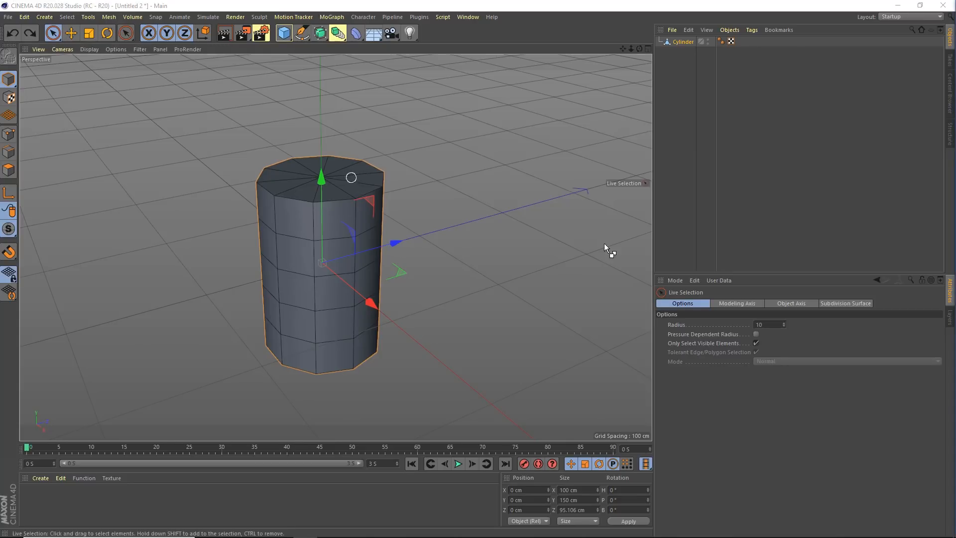
left_click_drag(327, 190, 303, 238, "alt")
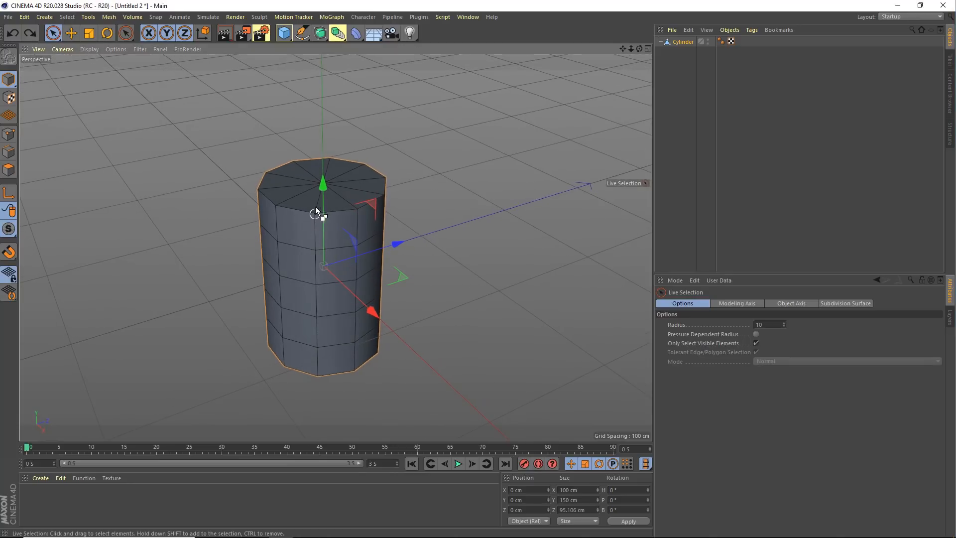
left_click(15, 171)
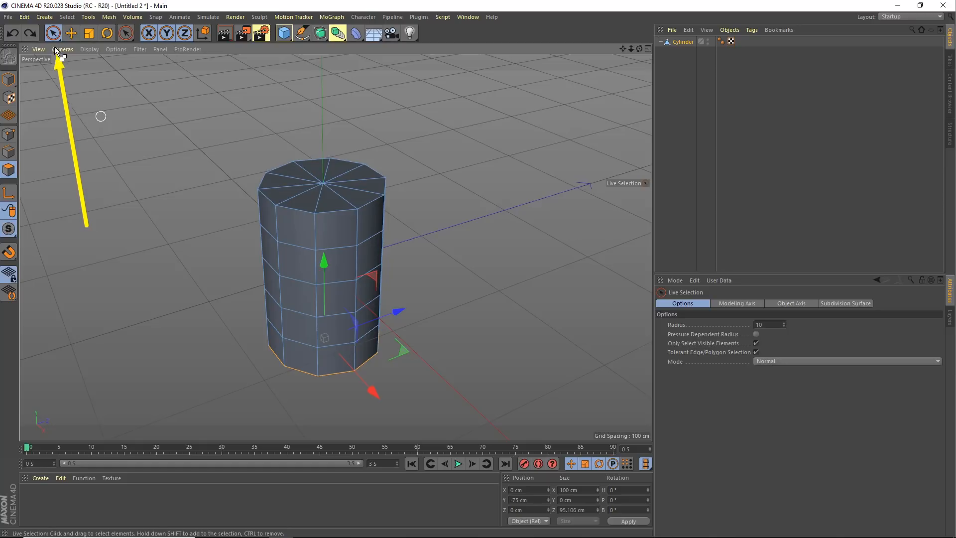
Try painting Live Selection over the cylinder's top and side polygons, and clear the selections
left_click(325, 184)
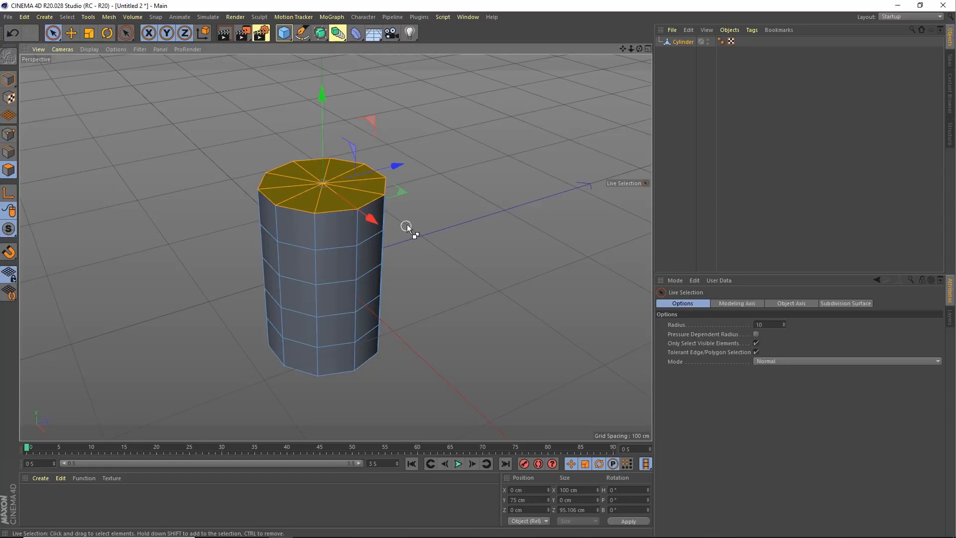
mouse_move(272, 256)
left_mouse_down()
mouse_move(341, 273)
mouse_move(373, 331)
mouse_move(336, 361)
left_mouse_up()
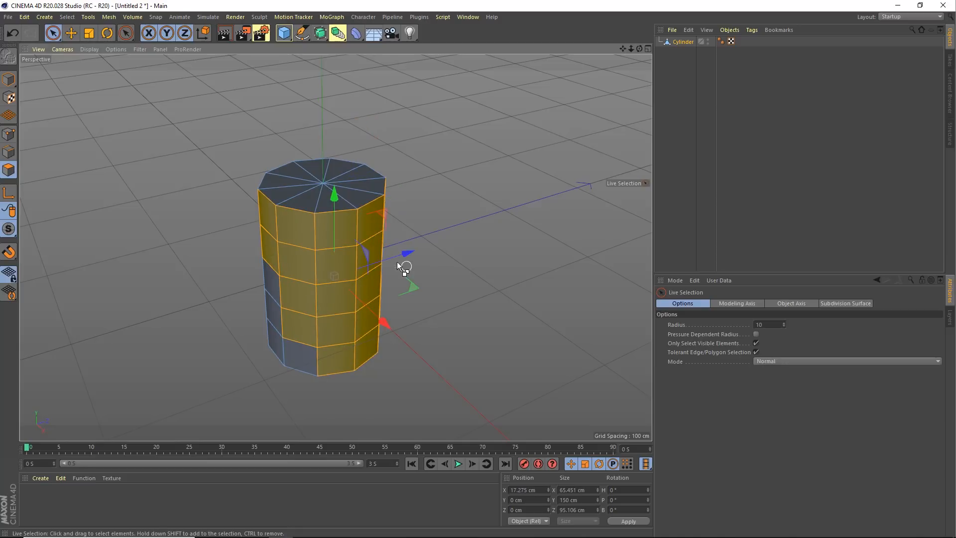
middle_click(425, 182)
middle_click(248, 174)
mouse_move(376, 182)
left_mouse_down()
mouse_move(273, 181)
mouse_move(313, 244)
left_mouse_up()
mouse_move(339, 300)
left_mouse_down()
mouse_move(340, 276)
mouse_move(294, 204)
mouse_move(313, 223)
left_mouse_up()
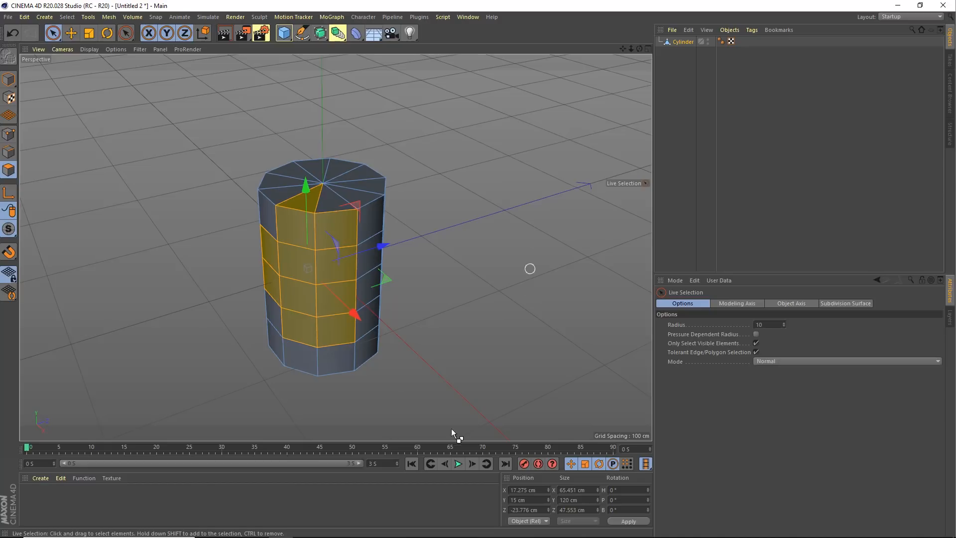
left_click(422, 163)
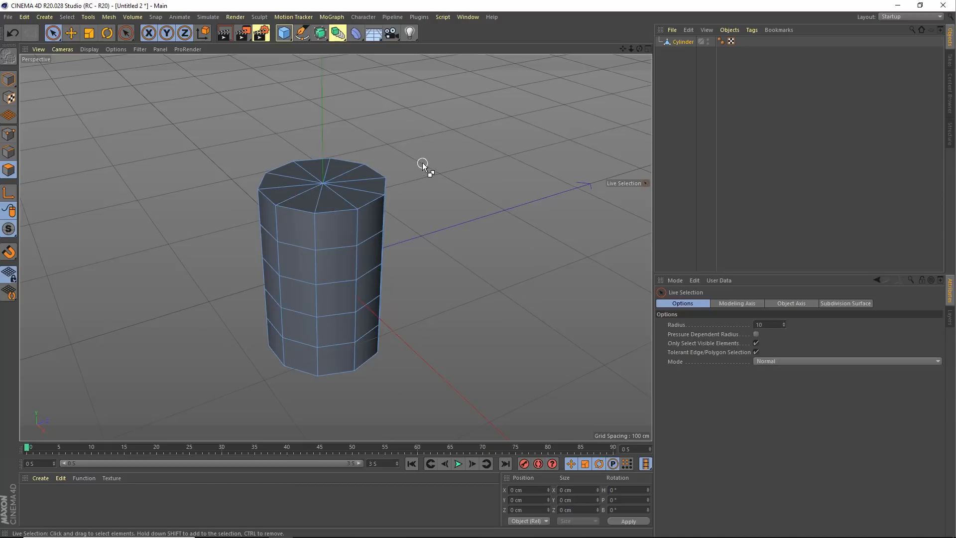
mouse_move(313, 204)
left_mouse_down()
mouse_move(341, 275)
mouse_move(336, 345)
left_mouse_up()
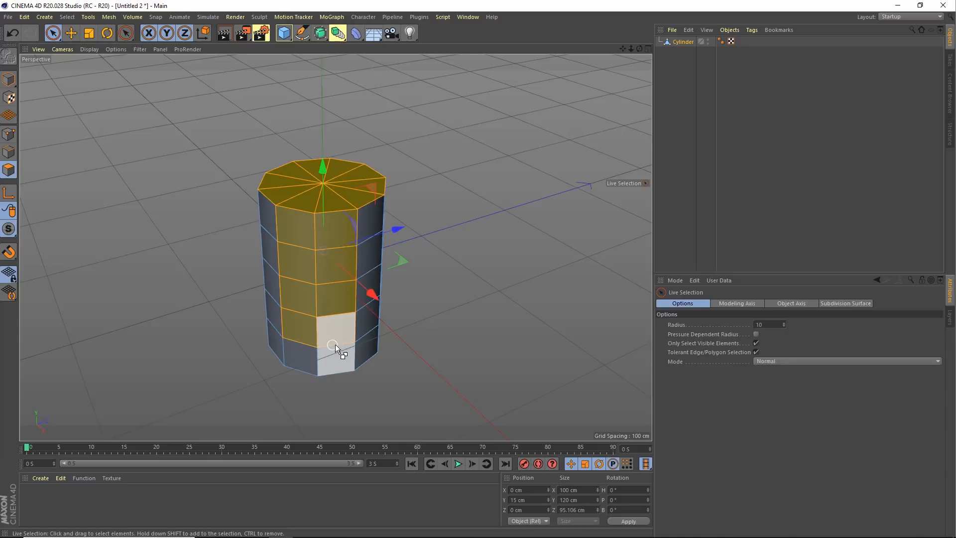
left_click(450, 171)
Select all polygons of the cylinder's top cap and activate the Extrude Inner tool
mouse_move(380, 180)
left_mouse_down()
mouse_move(344, 185)
mouse_move(311, 169)
mouse_move(375, 190)
left_mouse_up()
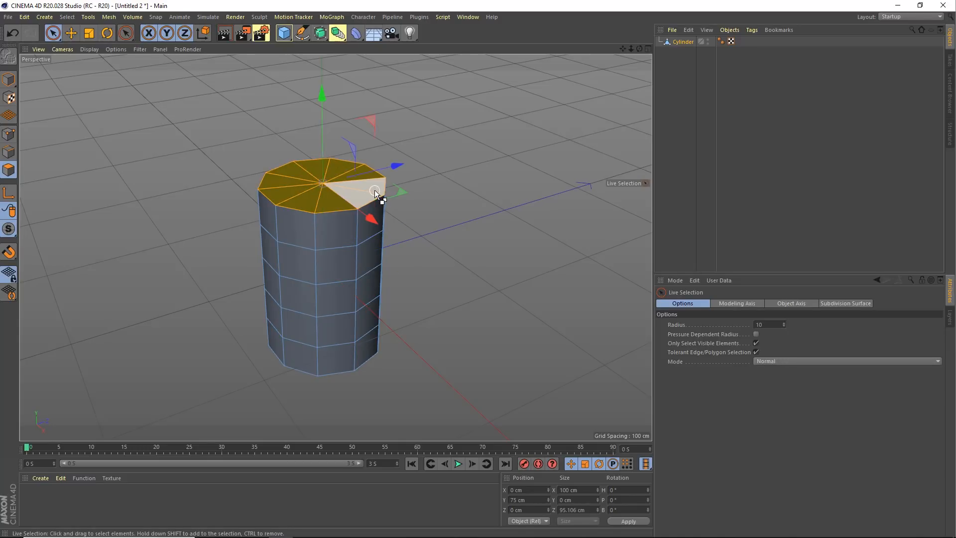
right_click(292, 180)
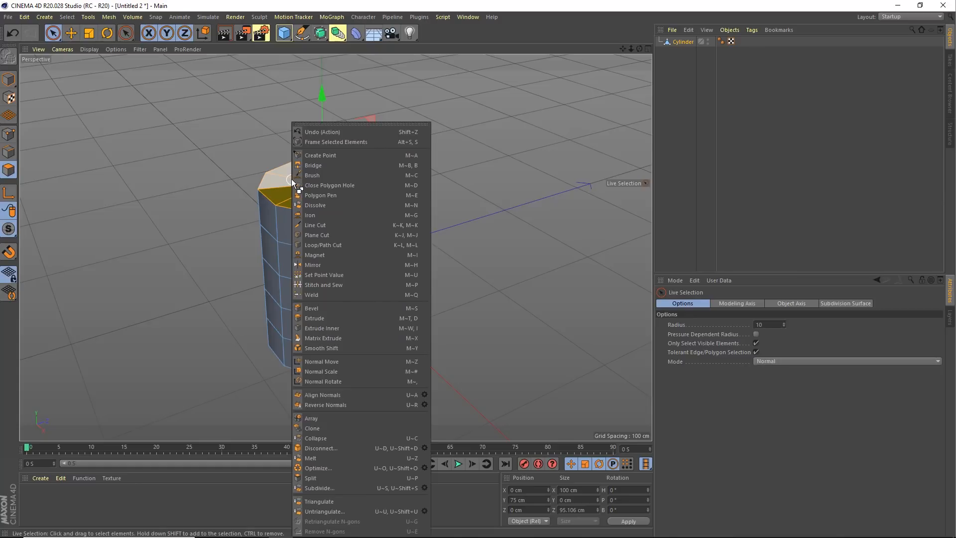
left_click(335, 328)
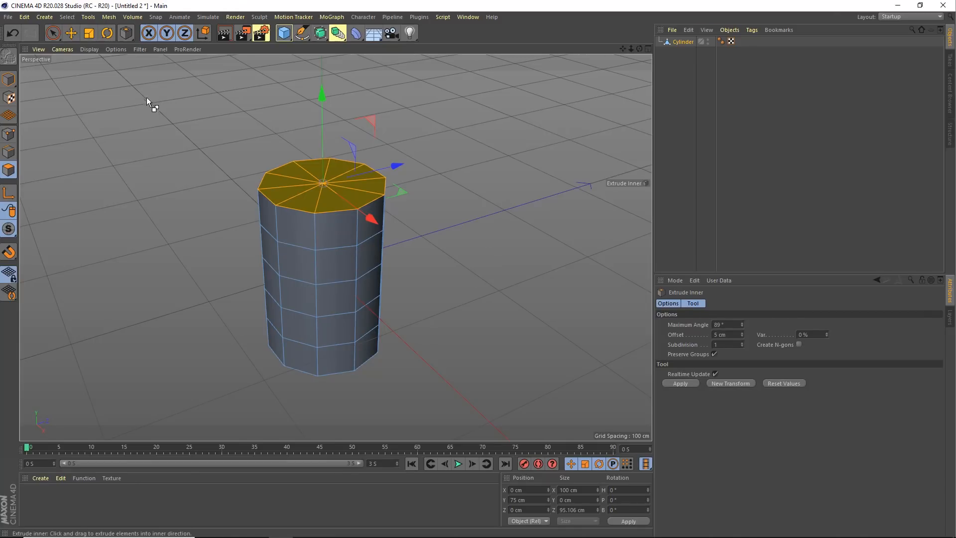
left_click(109, 17)
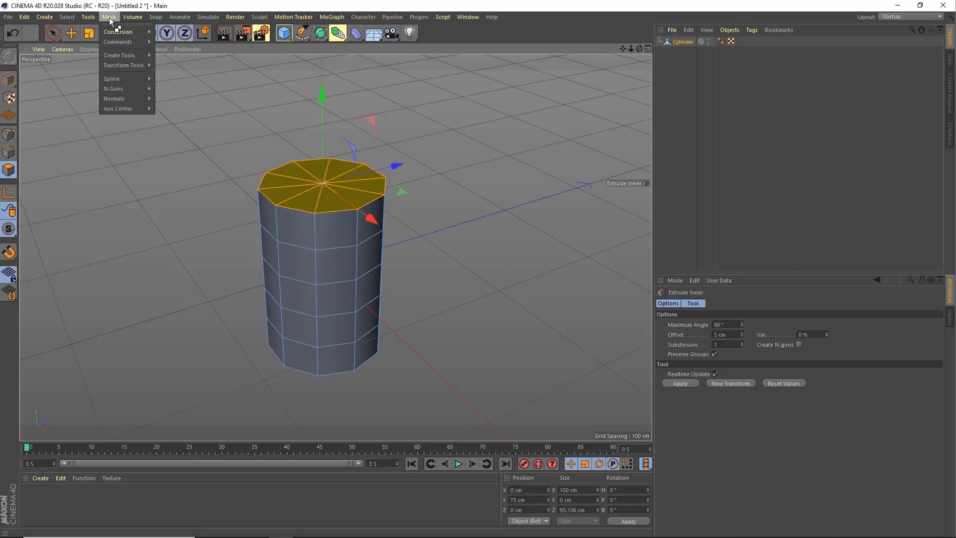
mouse_move(118, 56)
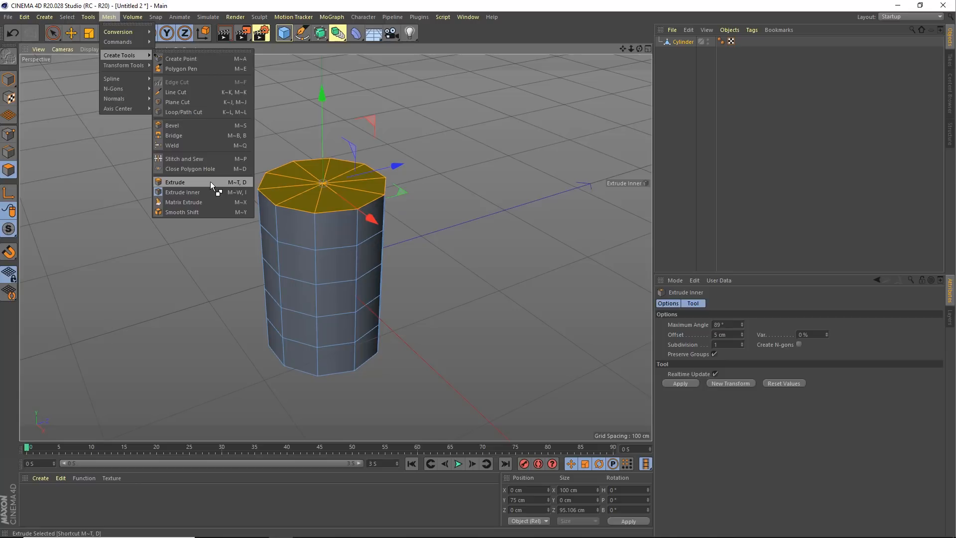
key("Escape")
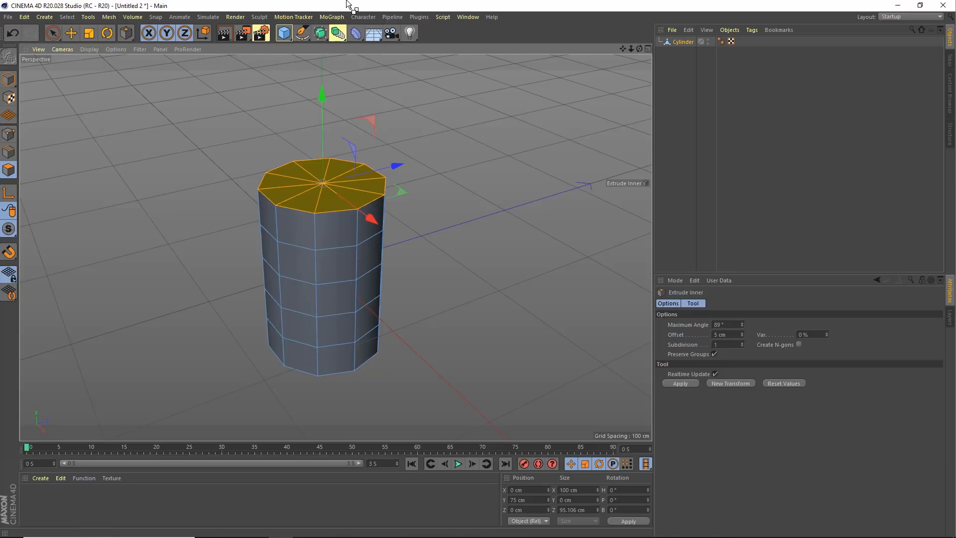
Inset the top cap polygons with Extrude Inner by about 4.5 cm to form the mug's rim
right_click(342, 176)
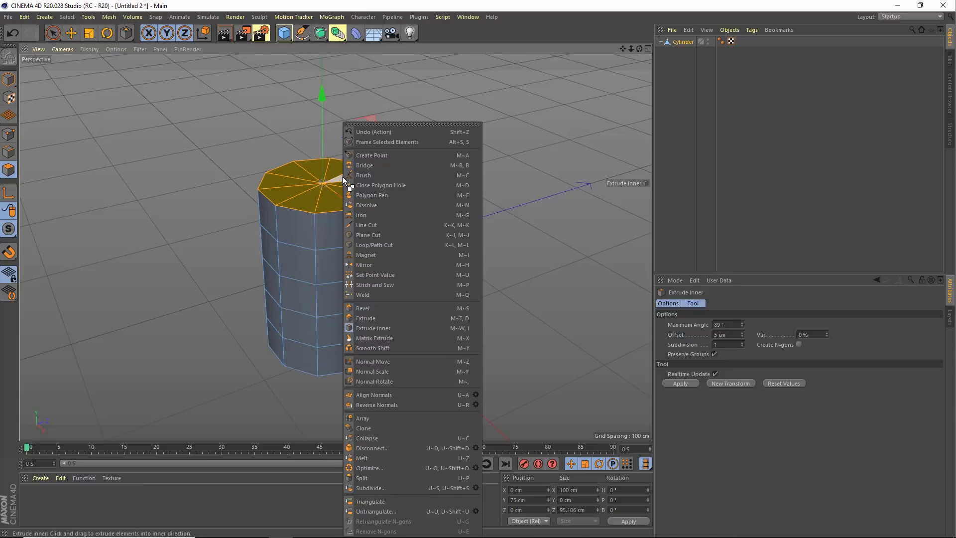
left_click(372, 328)
middle_click_drag(380, 210, 405, 221, "alt")
mouse_move(376, 246)
right_mouse_down("alt")
mouse_move(351, 248)
mouse_move(396, 235)
right_mouse_up("alt")
middle_click_drag(367, 215, 350, 207, "alt")
left_click_drag(349, 207, 365, 215, "alt")
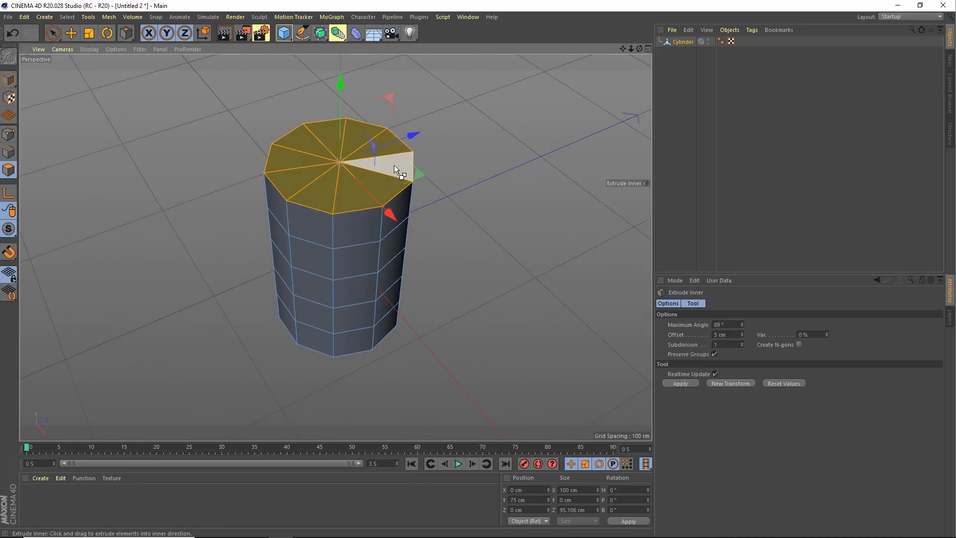
left_click_drag(394, 167, 477, 269)
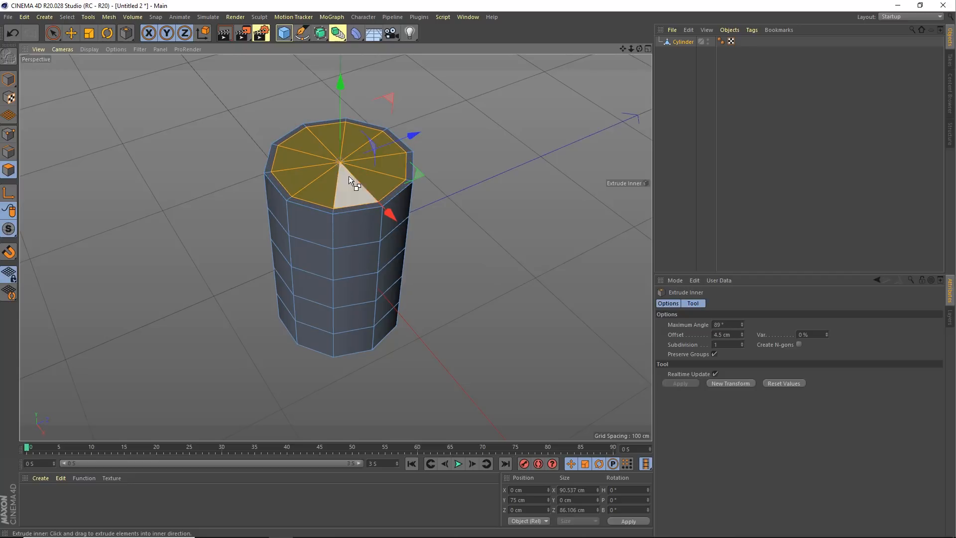
Activate the Extrude tool for the inset top polygons
right_click(306, 159)
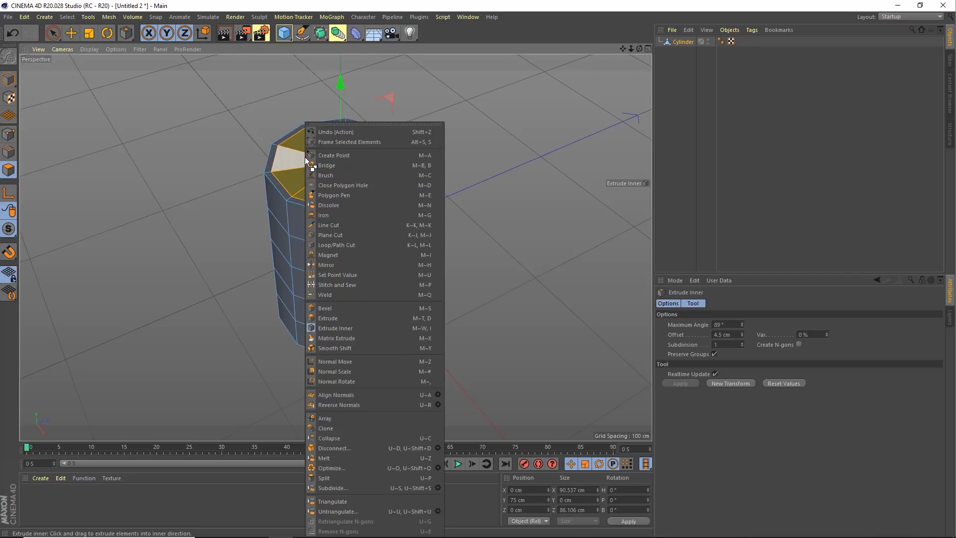
left_click(329, 318)
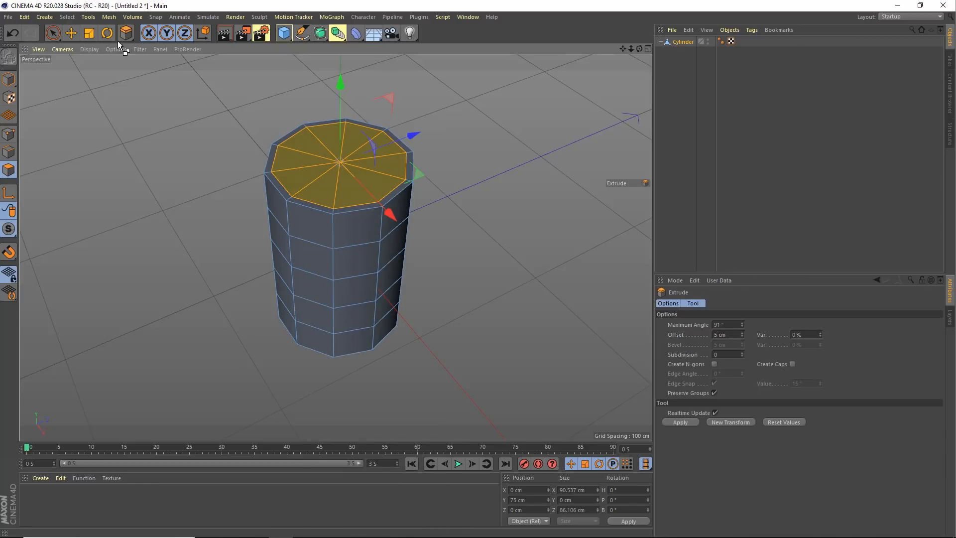
left_click(112, 17)
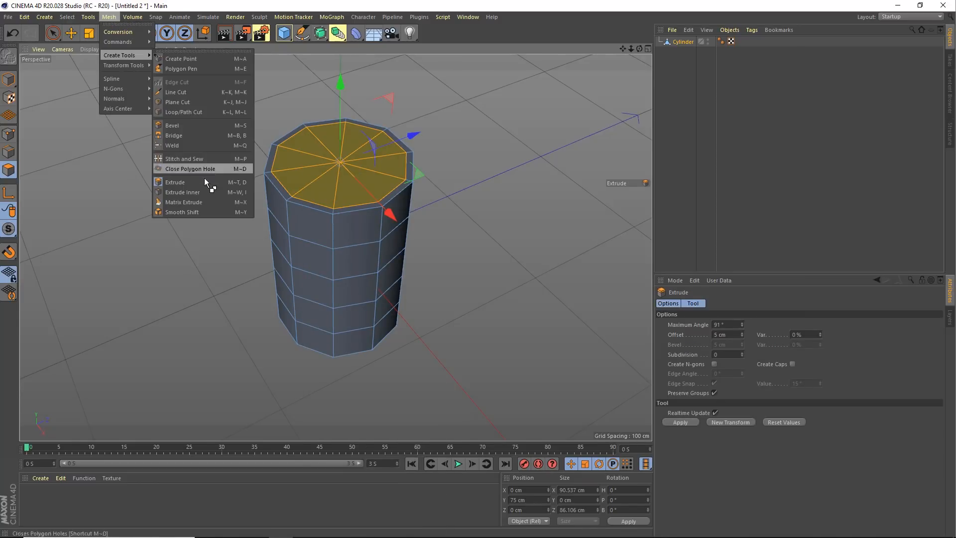
left_click(197, 182)
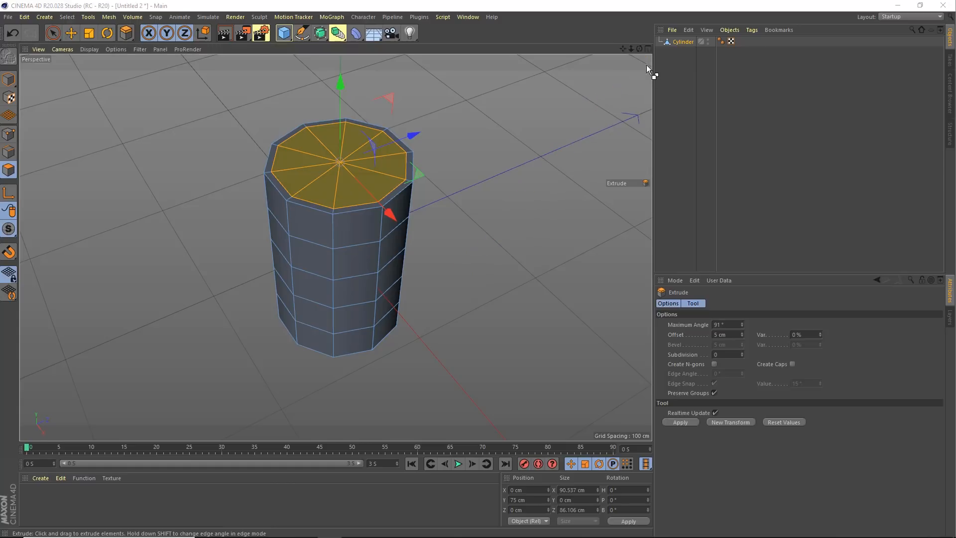
Switch to the four-view layout and frame the cylinder in the right and front views
left_click(648, 48)
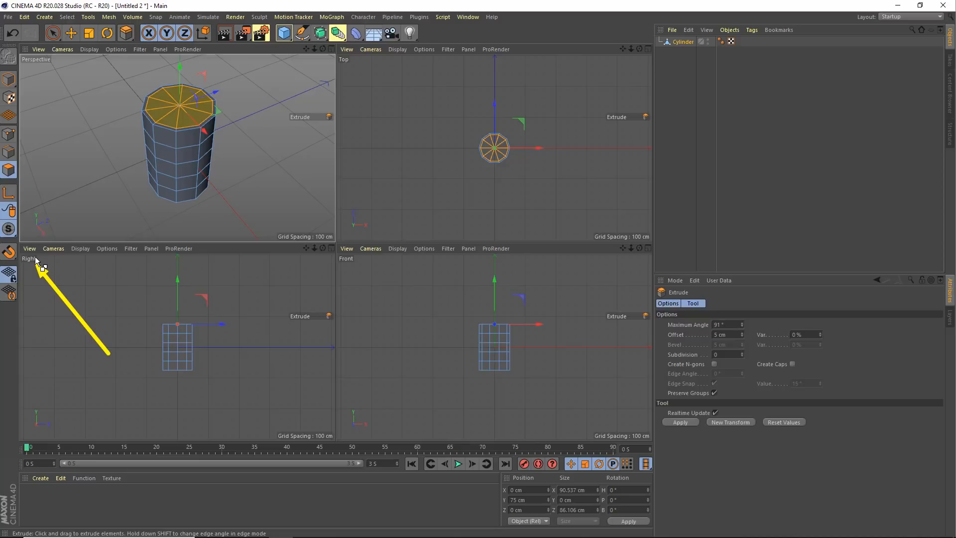
right_click_drag(186, 353, 232, 344, "alt")
scroll(127, 317, "down", 2)
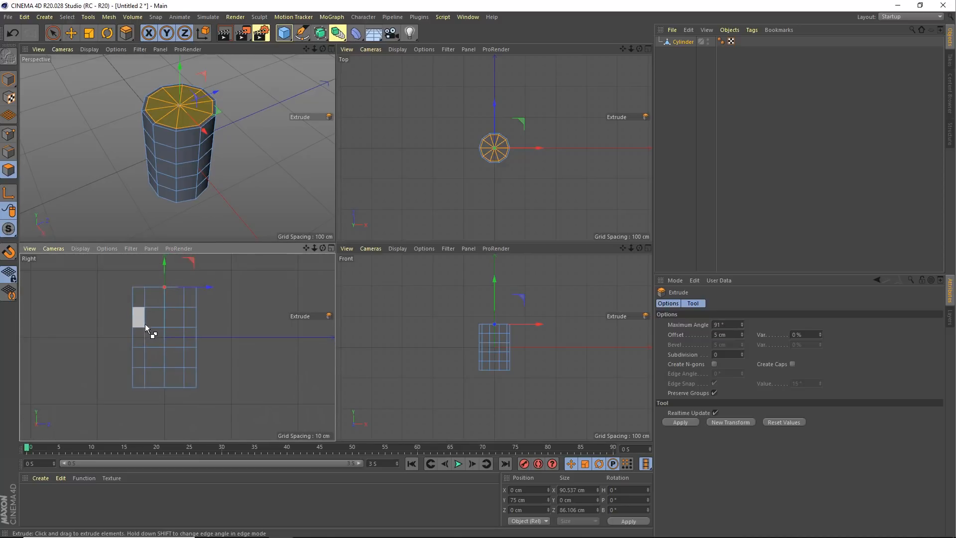
scroll(175, 329, "up", 2)
scroll(514, 340, "up", 6)
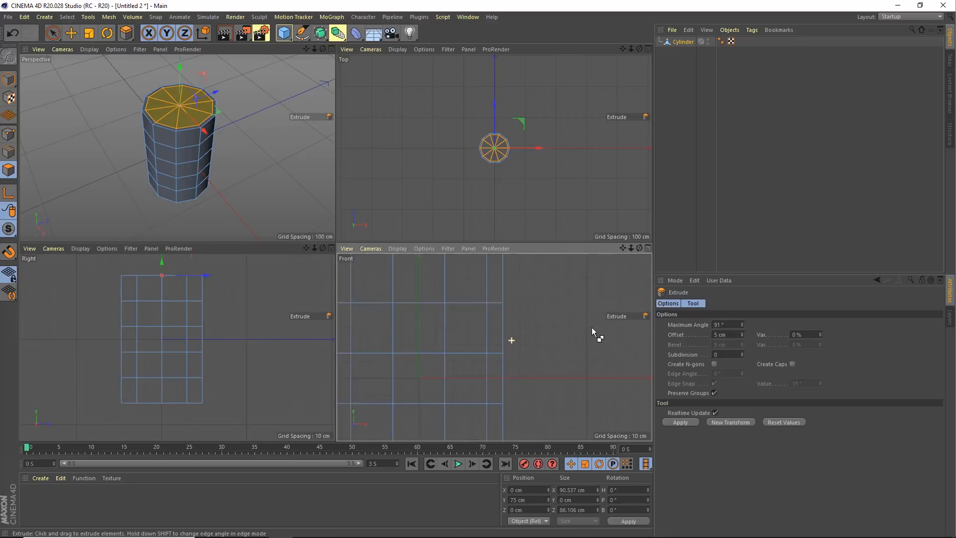
middle_click_drag(467, 339, 533, 325, "alt")
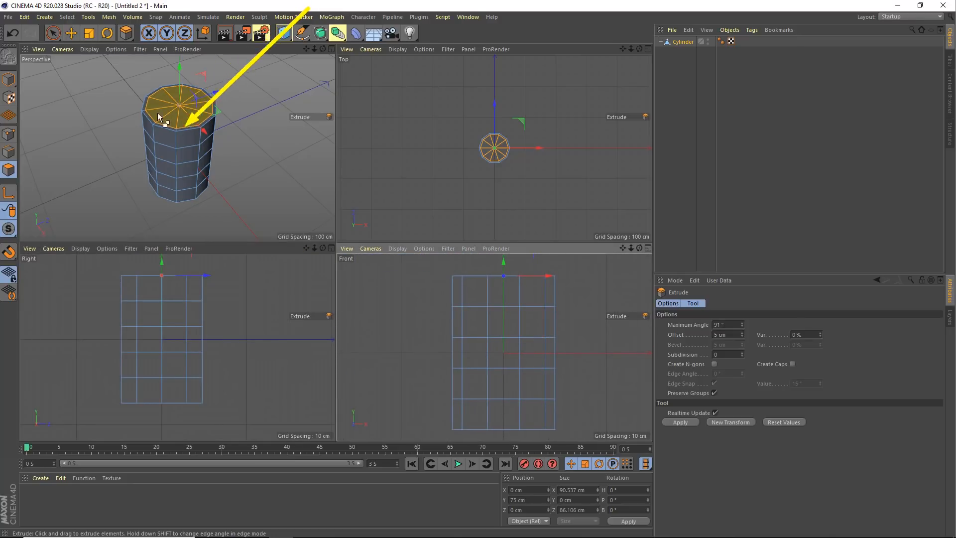
Extrude the inset top polygons down inside the cylinder with an offset of about -144.8 cm, leaving a thin base
mouse_move(184, 118)
left_mouse_down()
mouse_move(346, 242)
mouse_move(312, 247)
mouse_move(336, 241)
left_mouse_up()
key("ctrl+z")
mouse_move(333, 243)
left_mouse_down()
mouse_move(342, 242)
mouse_move(324, 243)
mouse_move(336, 241)
left_mouse_up()
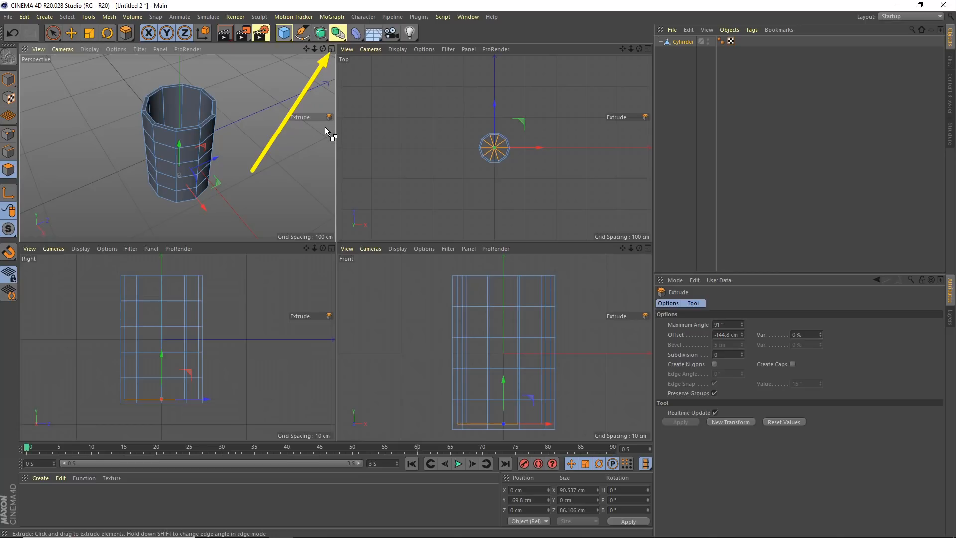
Maximize the perspective view to inspect the hollow mug, and switch back to the Live Selection tool
left_click(332, 49)
left_click_drag(404, 230, 373, 197, "alt")
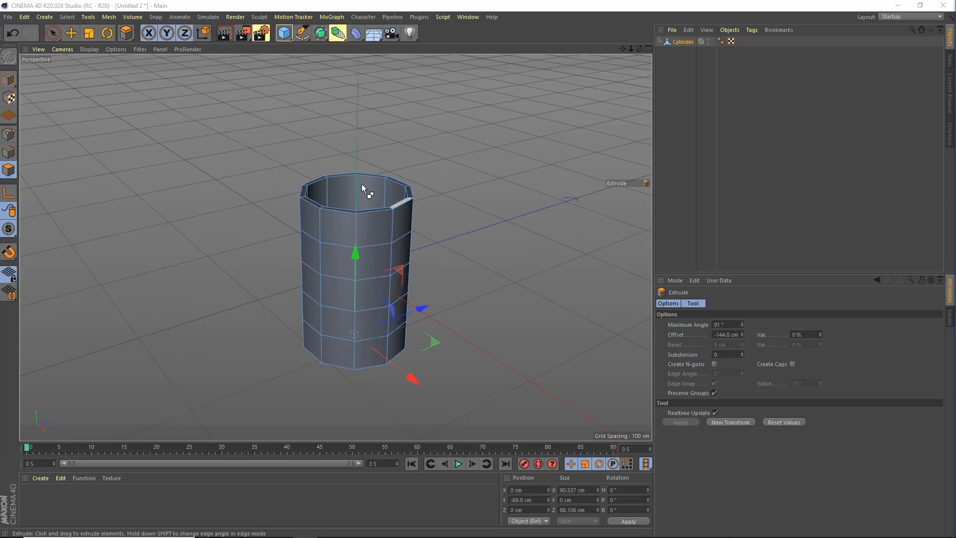
left_click(379, 137)
left_click_drag(377, 158, 385, 174, "alt")
key("space")
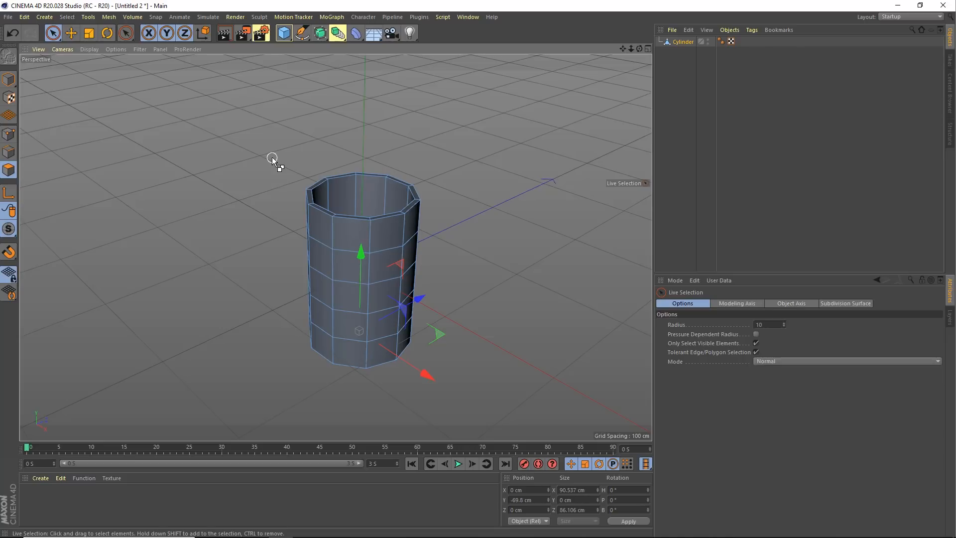
Select a single outer side polygon of the mug in the second row from the bottom
left_click_drag(277, 144, 409, 241, "alt")
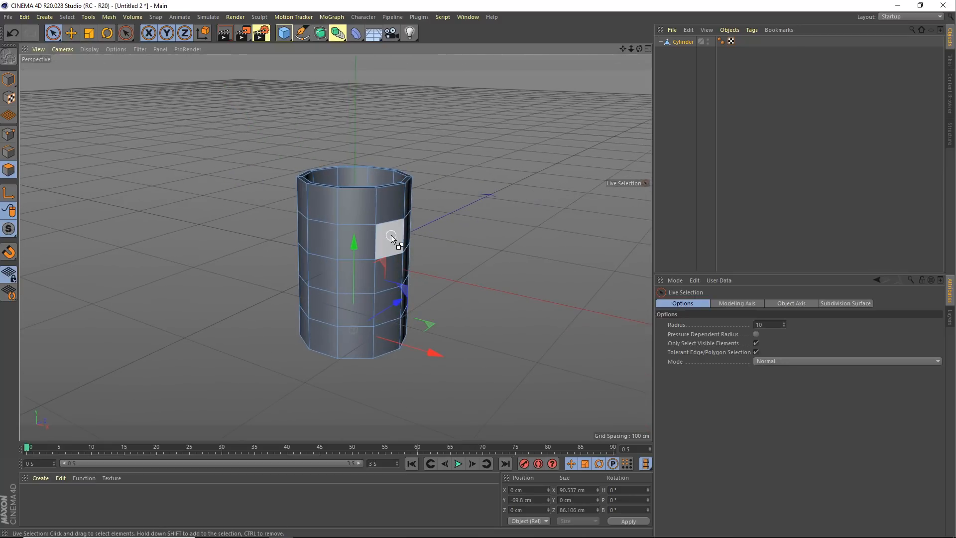
left_click(319, 238)
left_click_drag(319, 239, 270, 288, "alt")
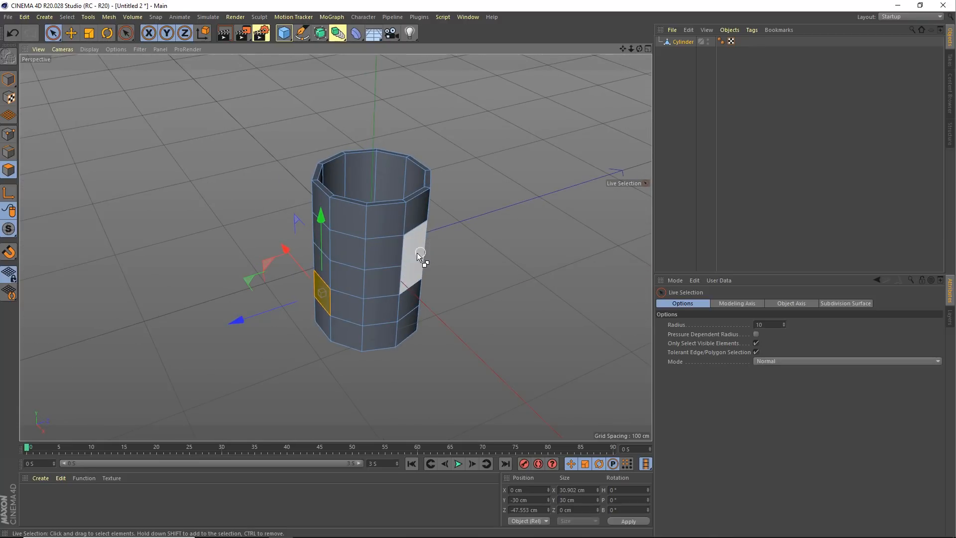
left_click_drag(418, 261, 390, 288, "alt")
left_click(432, 255)
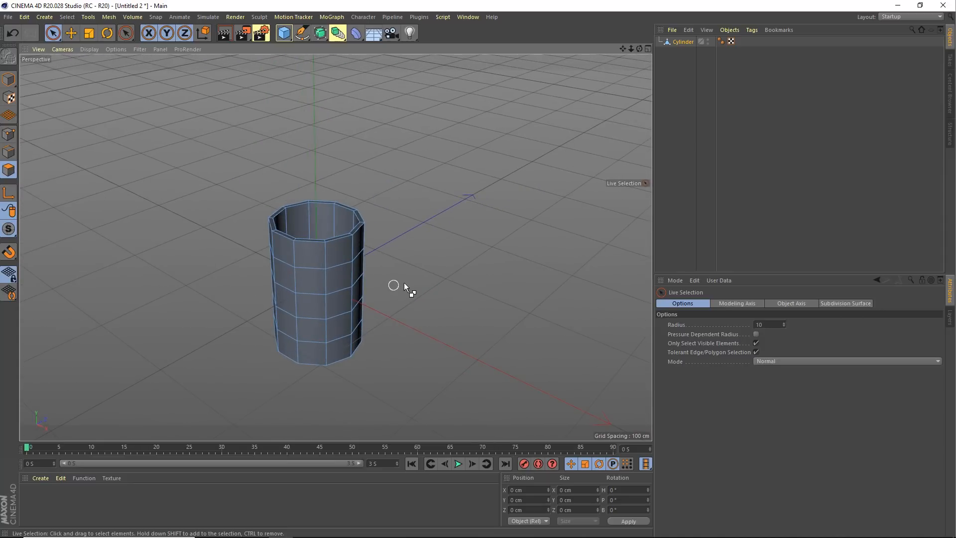
mouse_move(315, 280)
left_mouse_down()
mouse_move(393, 247)
mouse_move(462, 198)
mouse_move(295, 300)
mouse_move(465, 195)
left_mouse_up()
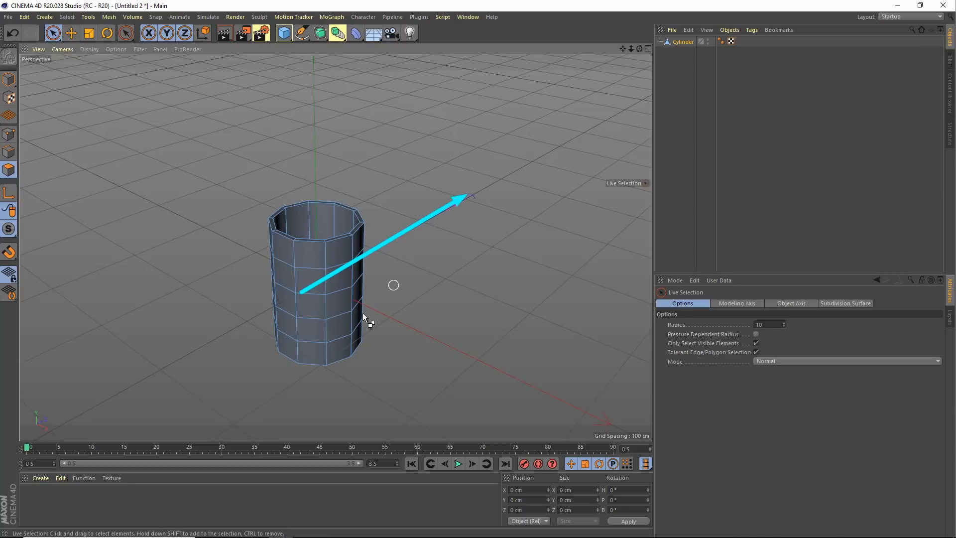
mouse_move(341, 295)
left_mouse_down()
mouse_move(607, 421)
mouse_move(591, 411)
left_mouse_up()
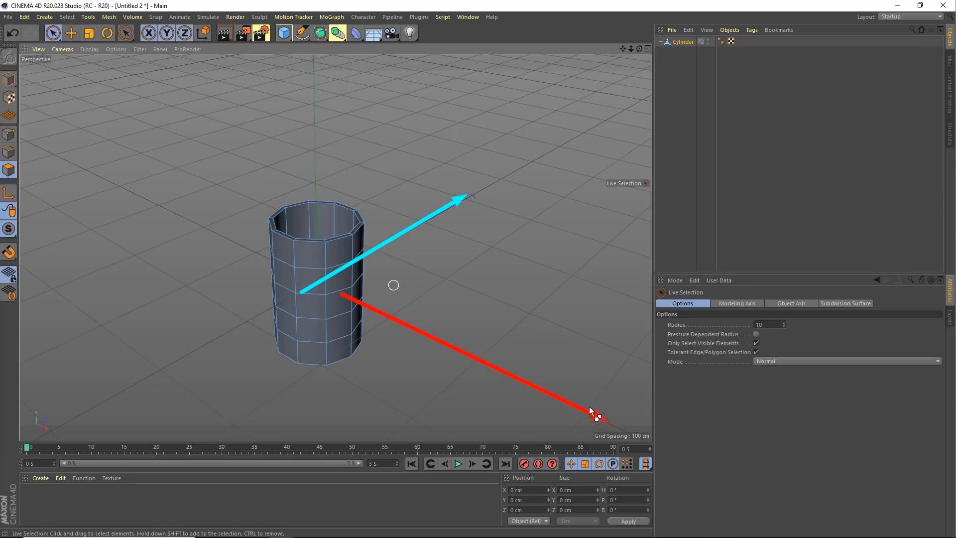
left_click_drag(316, 267, 313, 62)
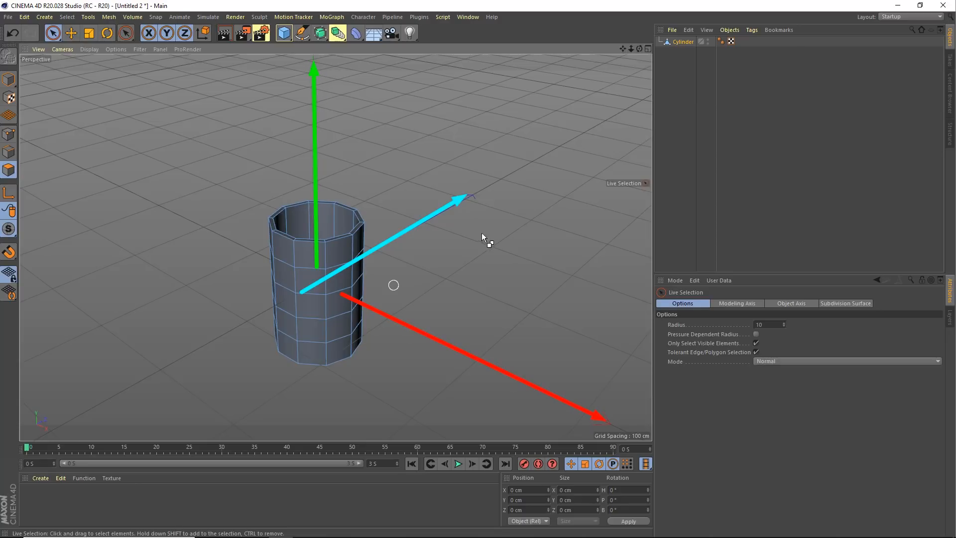
key("ctrl+z")
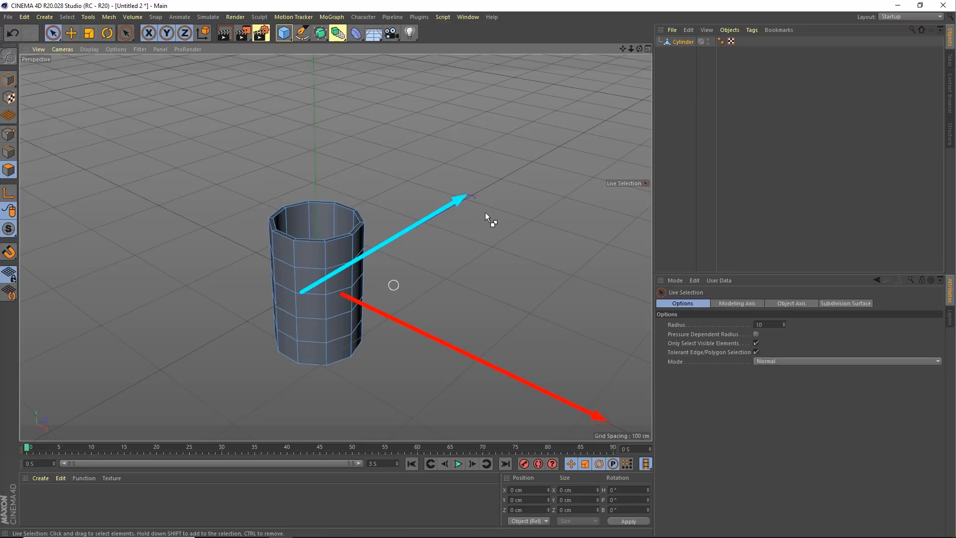
key("ctrl+z")
key("ctrl+z")
mouse_move(316, 286)
left_mouse_down()
mouse_move(491, 181)
mouse_move(311, 305)
mouse_move(566, 129)
mouse_move(502, 184)
mouse_move(354, 250)
mouse_move(226, 329)
left_mouse_up()
mouse_move(216, 445)
left_mouse_down()
mouse_move(220, 371)
mouse_move(175, 370)
mouse_move(59, 425)
mouse_move(231, 334)
mouse_move(32, 453)
mouse_move(150, 390)
mouse_move(305, 282)
left_mouse_up()
key("Escape")
Select two outer side polygons in the same column, one in the second row from the top and one in the second row from the bottom
right_click_drag(286, 300, 357, 280, "alt")
left_click(298, 300)
middle_click_drag(337, 281, 354, 265, "alt")
right_click_drag(355, 265, 337, 267, "alt")
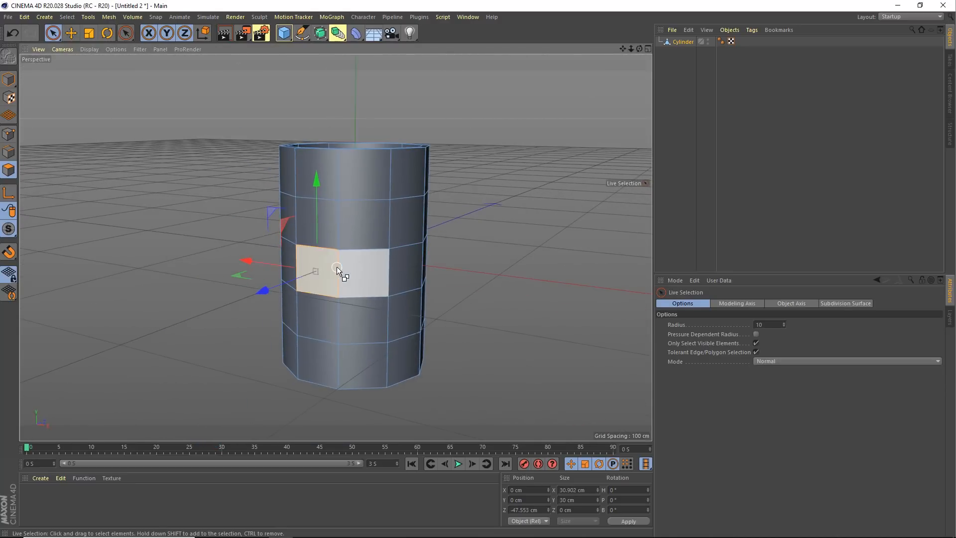
left_click(329, 220)
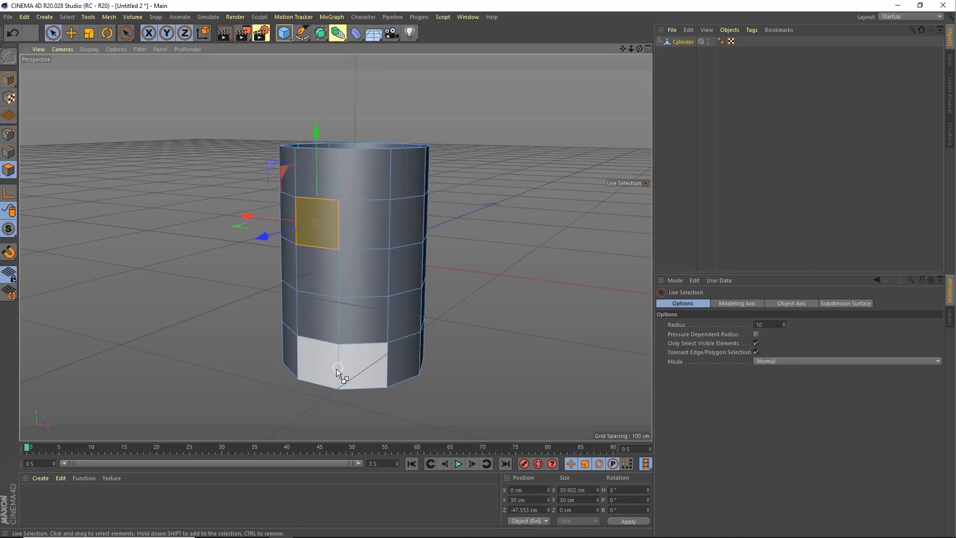
left_click(324, 320, "shift")
left_click_drag(323, 388, 432, 306, "alt")
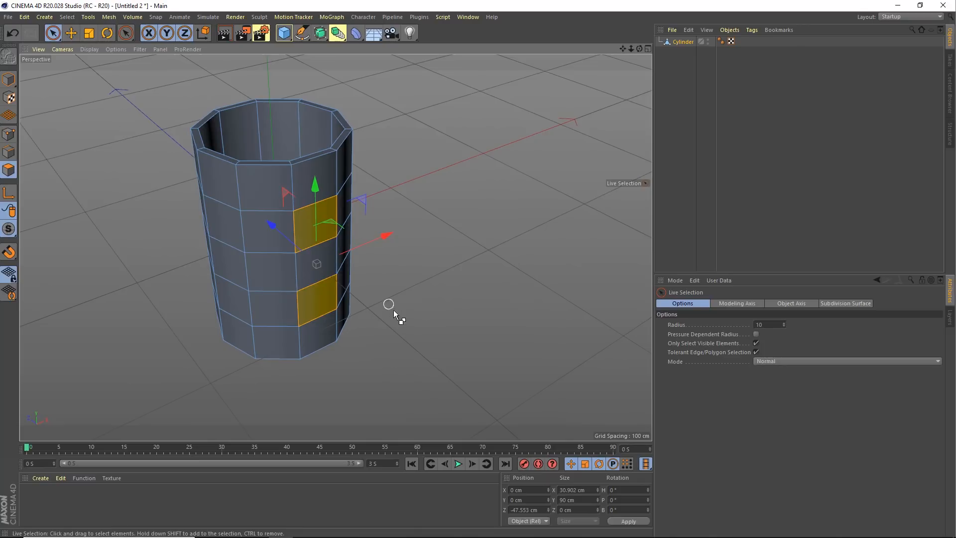
mouse_move(470, 403)
left_mouse_down()
mouse_move(236, 246)
mouse_move(125, 94)
left_mouse_up()
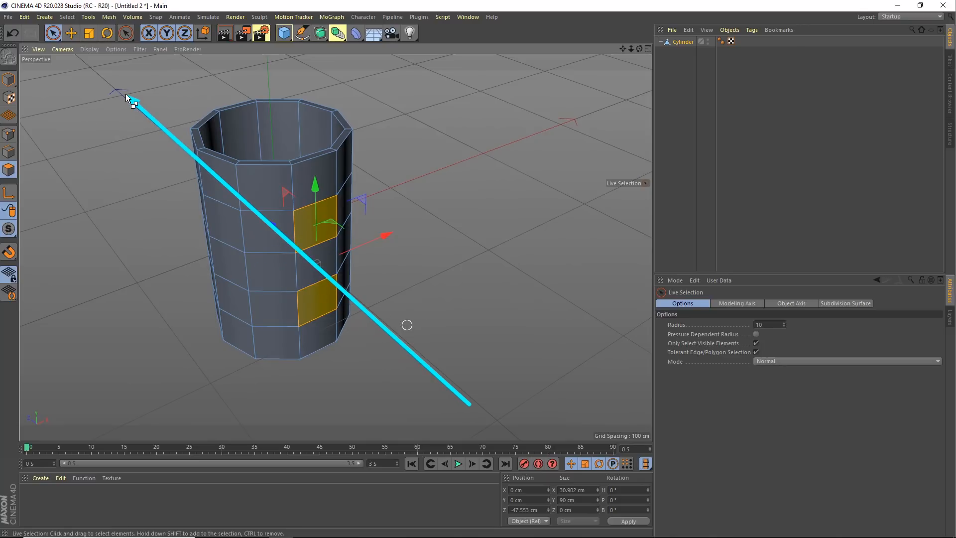
Inset the two selected side polygons with Extrude Inner at an offset of 9 cm
right_click(327, 211)
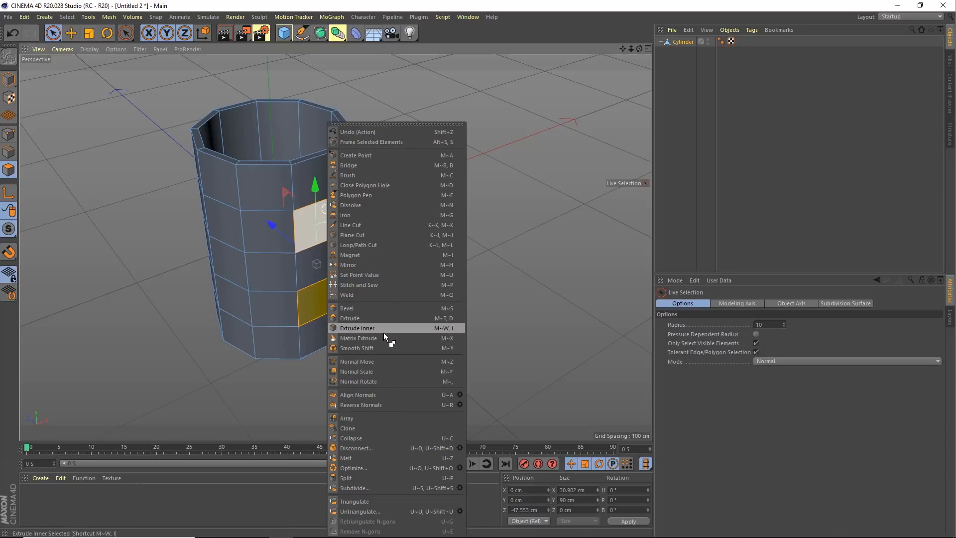
left_click(371, 327)
left_click_drag(354, 255, 477, 268, "alt")
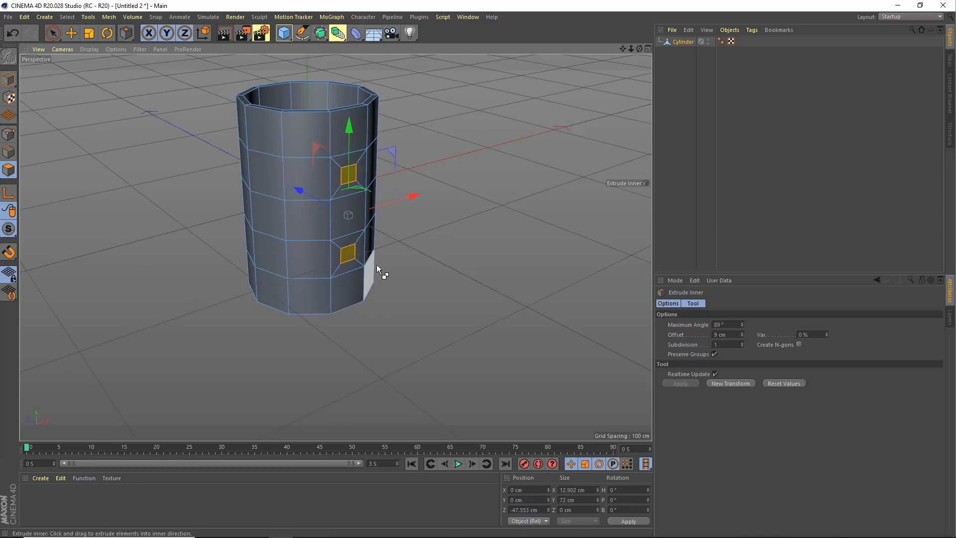
Extrude the two inset polygons outward about 31.9 cm to form the handle stubs
left_click_drag(377, 264, 351, 253, "alt")
right_click(351, 253)
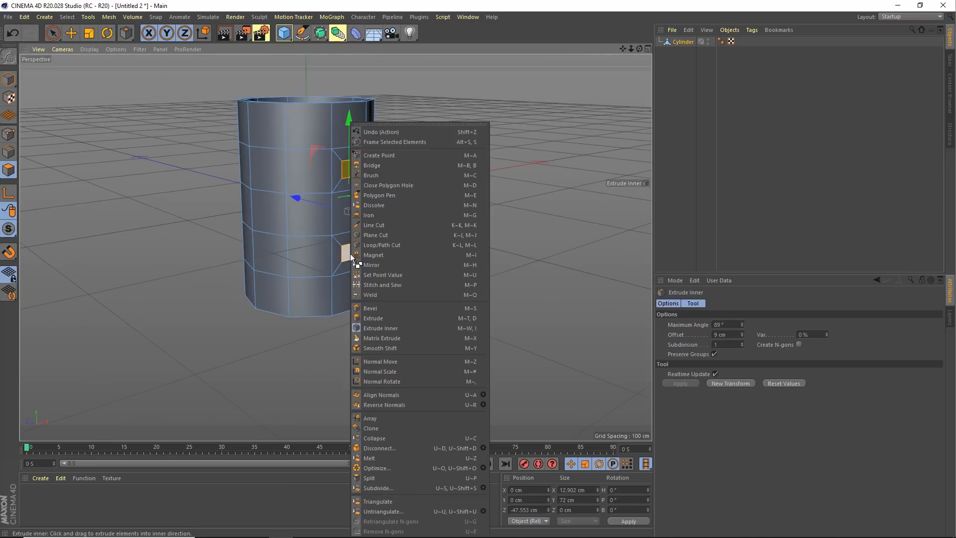
left_click(381, 318)
scroll(370, 255, "up", 3)
mouse_move(371, 255)
left_mouse_down("alt")
mouse_move(365, 228)
mouse_move(374, 244)
left_mouse_up("alt")
left_click_drag(354, 179, 353, 159, "alt")
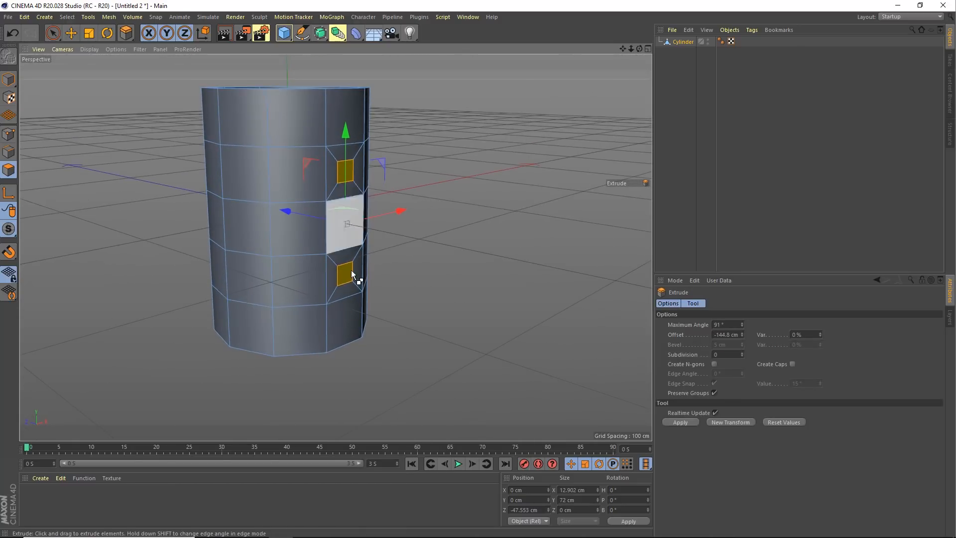
left_click_drag(478, 269, 478, 268)
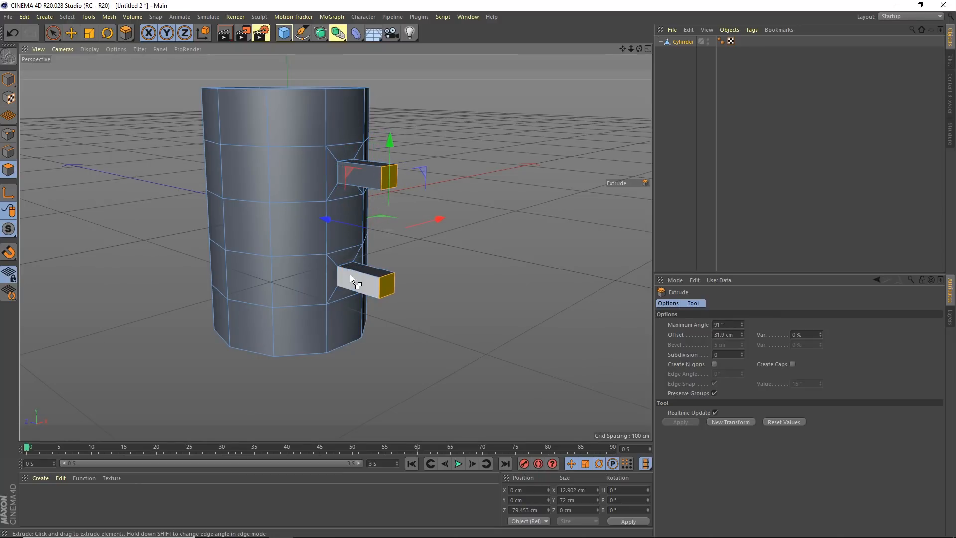
left_click_drag(349, 274, 353, 229, "alt")
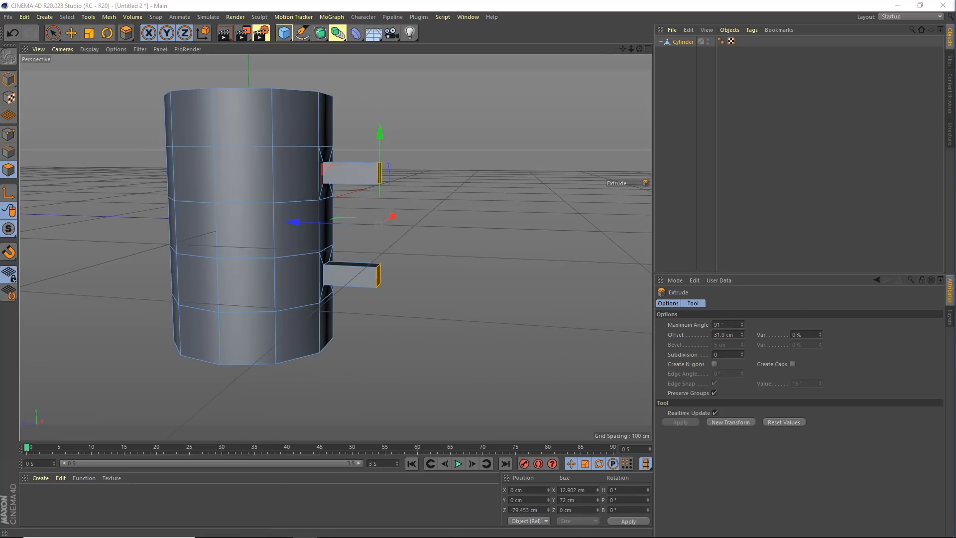
left_click_drag(340, 187, 366, 190, "alt")
right_click_drag(366, 190, 348, 212, "alt")
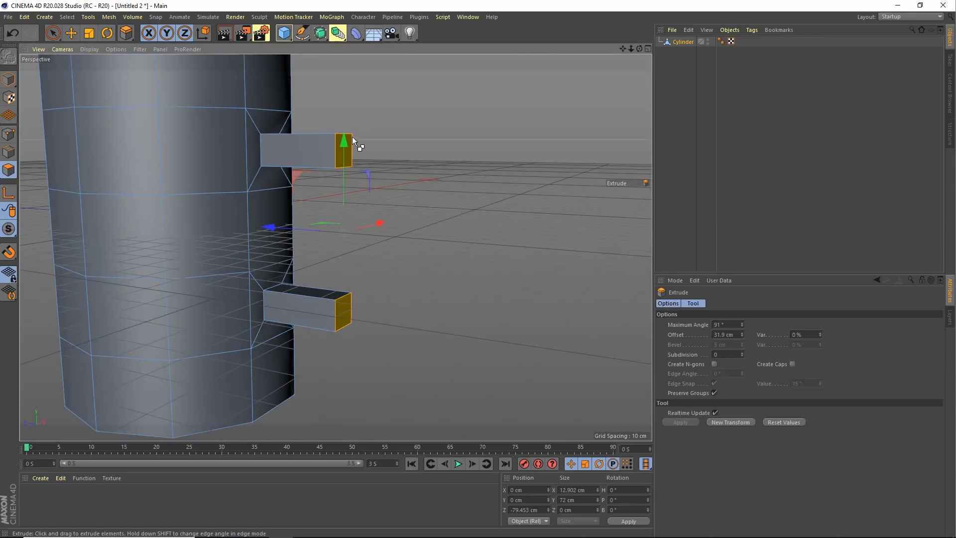
left_click_drag(351, 133, 349, 229)
left_click_drag(328, 140, 328, 301)
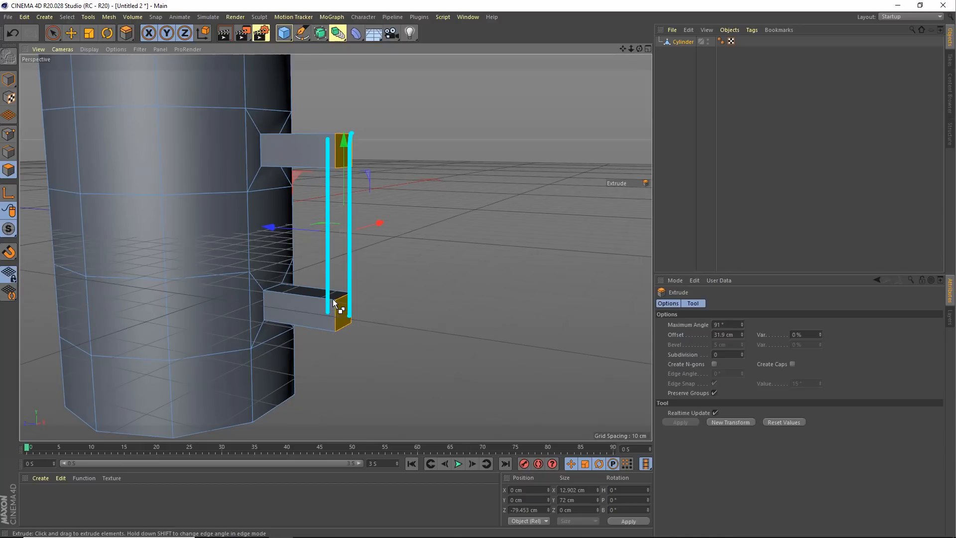
left_click(402, 2)
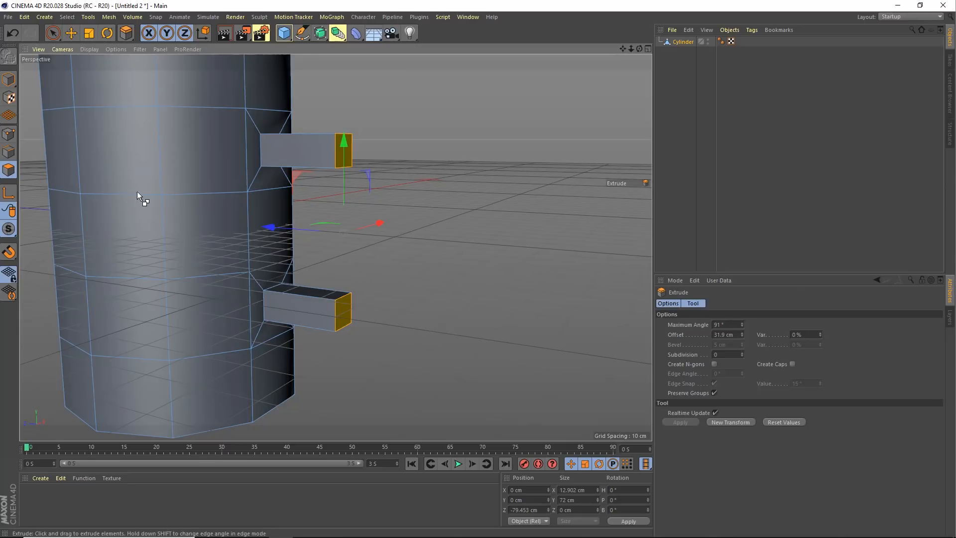
left_click_drag(104, 113, 20, 150)
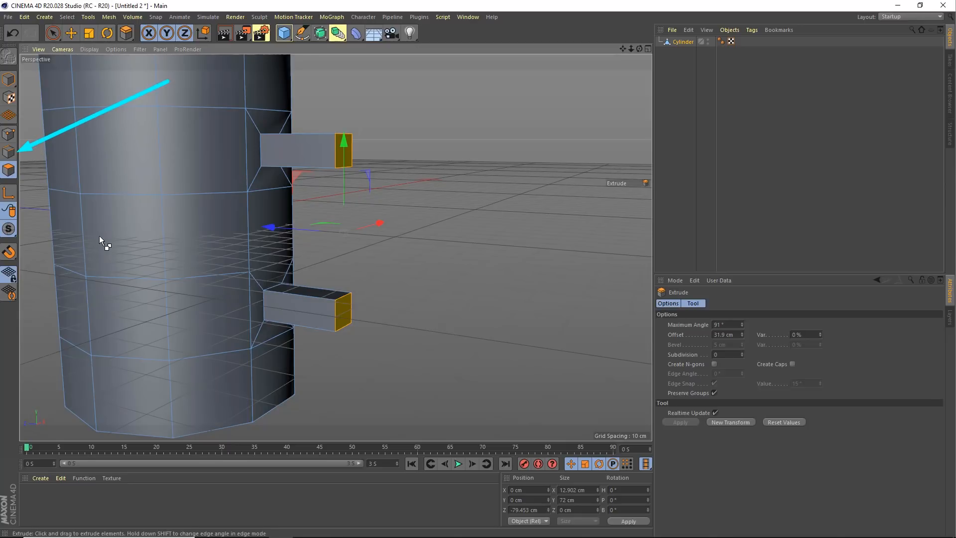
In edge mode, use Live Selection to select the upper stub's lower end edge and the lower stub's upper end edge
left_click(9, 153)
middle_click_drag(258, 156, 396, 166, "alt")
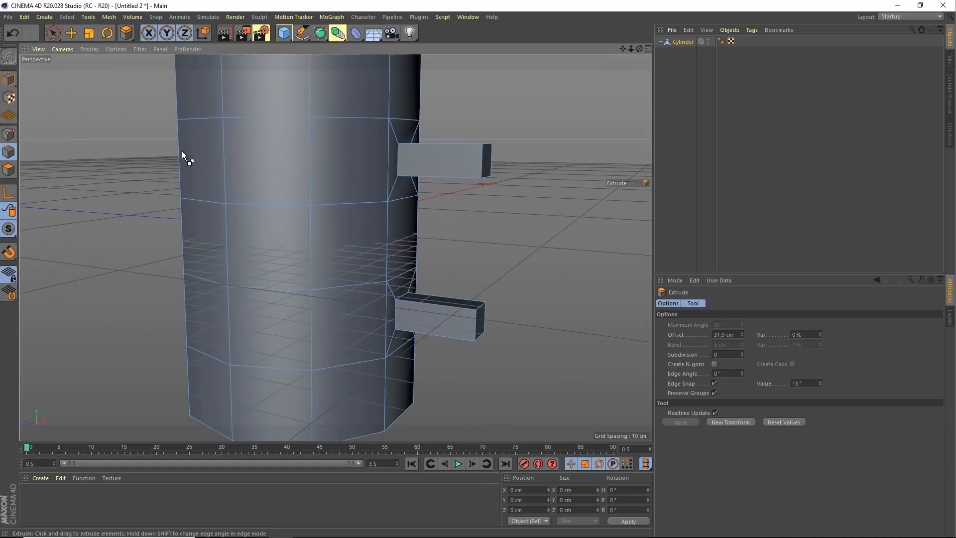
left_click_drag(85, 224, 59, 47)
left_click(53, 33)
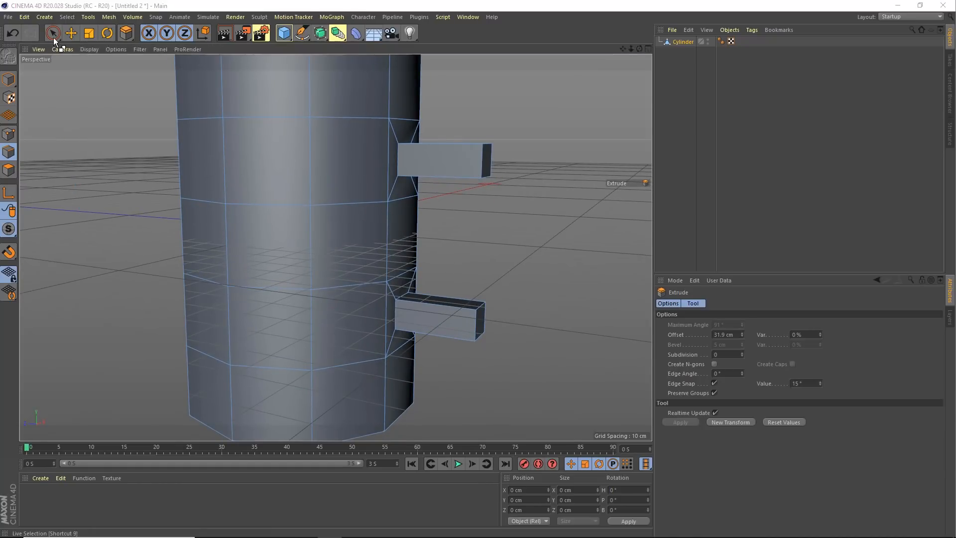
left_click_drag(460, 169, 447, 128, "alt")
left_click(441, 141)
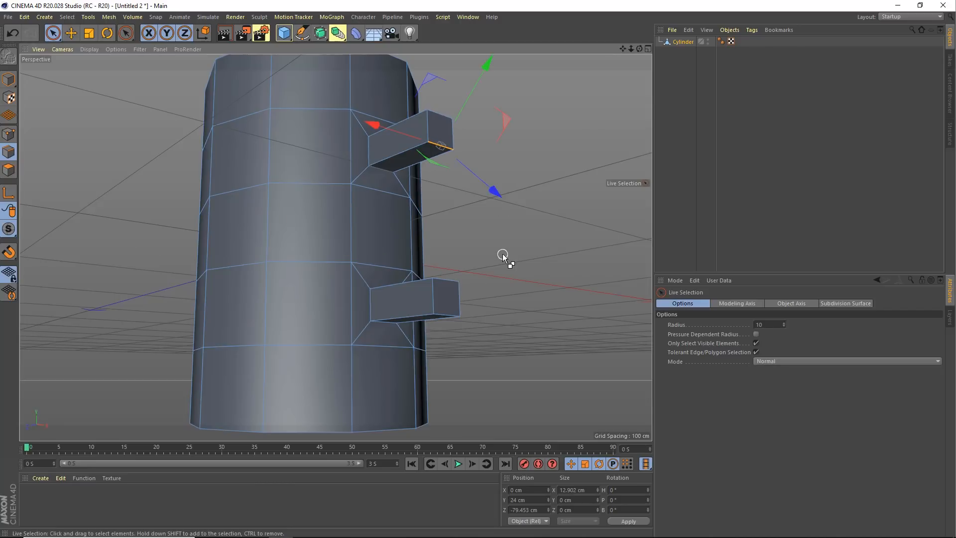
mouse_move(503, 253)
left_mouse_down("alt")
mouse_move(485, 254)
mouse_move(491, 279)
mouse_move(455, 292)
mouse_move(484, 232)
mouse_move(487, 284)
mouse_move(492, 261)
left_mouse_up("alt")
left_click(443, 294, "shift")
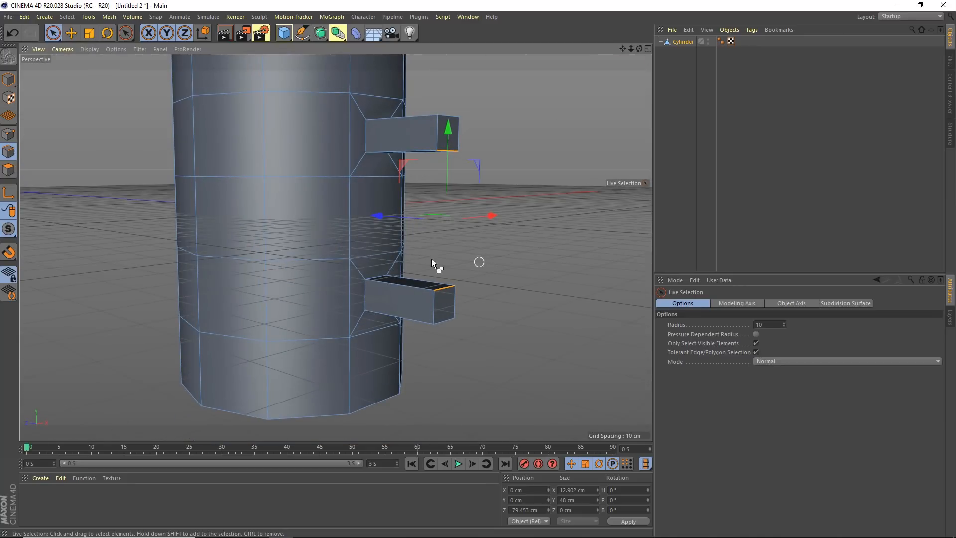
Move the two selected end edges along Z toward the mug to about -70.5 cm, angling the stub ends toward each other
left_click_drag(103, 182, 73, 37)
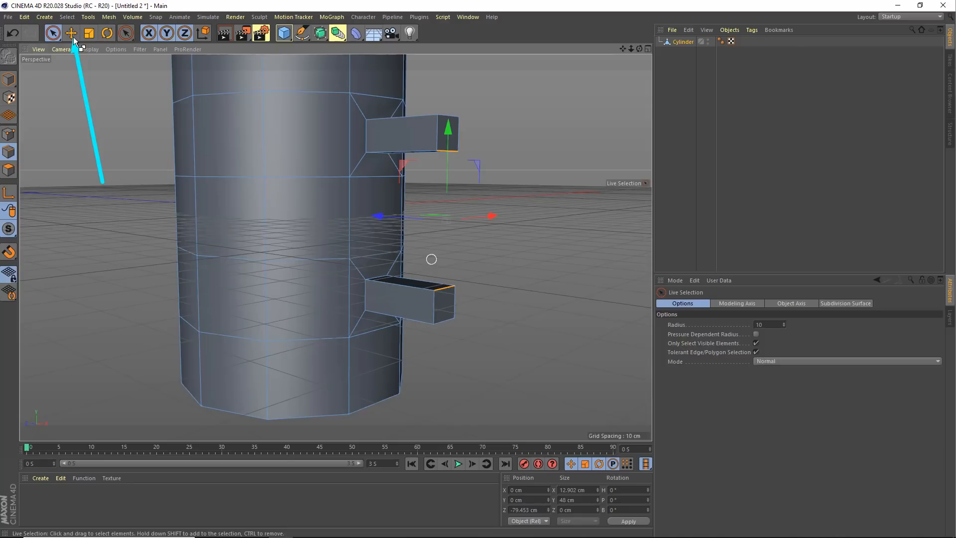
left_click(73, 37)
mouse_move(399, 180)
left_mouse_down("alt")
mouse_move(407, 253)
mouse_move(390, 271)
left_mouse_up("alt")
mouse_move(295, 340)
left_mouse_down()
mouse_move(387, 211)
mouse_move(431, 227)
mouse_move(369, 201)
left_mouse_up()
key("Escape")
left_click_drag(427, 224, 387, 201, "alt")
key("ctrl+z")
mouse_move(438, 223)
left_mouse_down("alt")
mouse_move(490, 213)
mouse_move(422, 219)
left_mouse_up("alt")
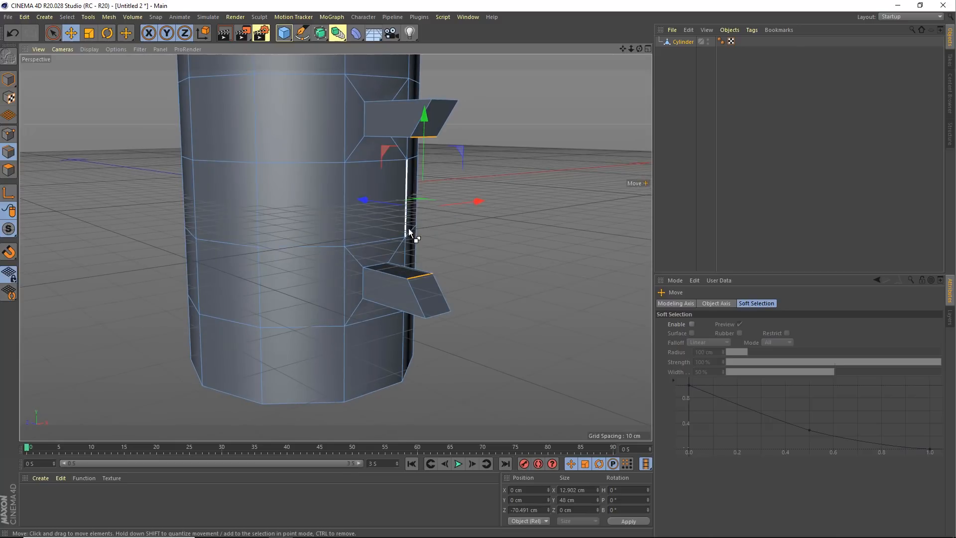
Switch back to polygon mode with the two angled stub end polygons selected and start the Bridge tool
left_click(17, 170)
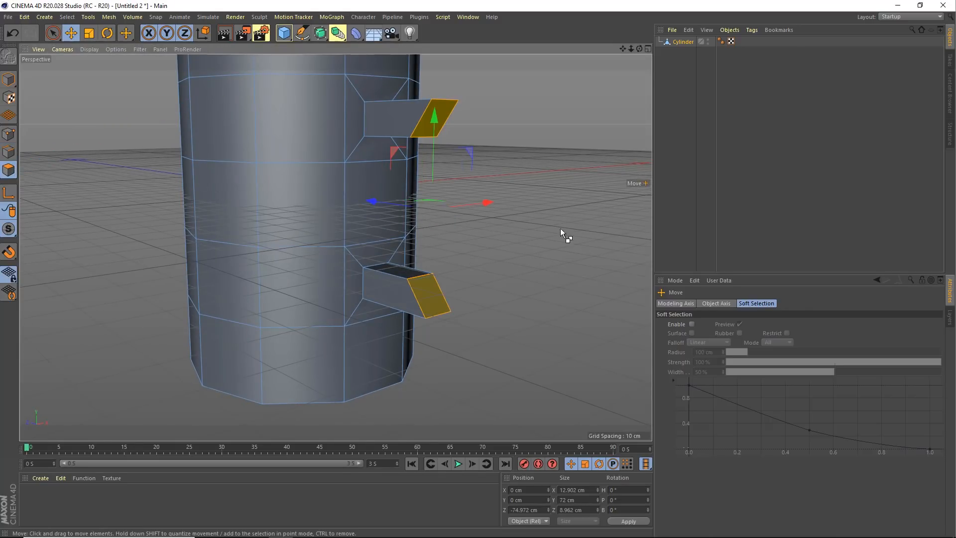
left_click_drag(561, 234, 486, 218, "alt")
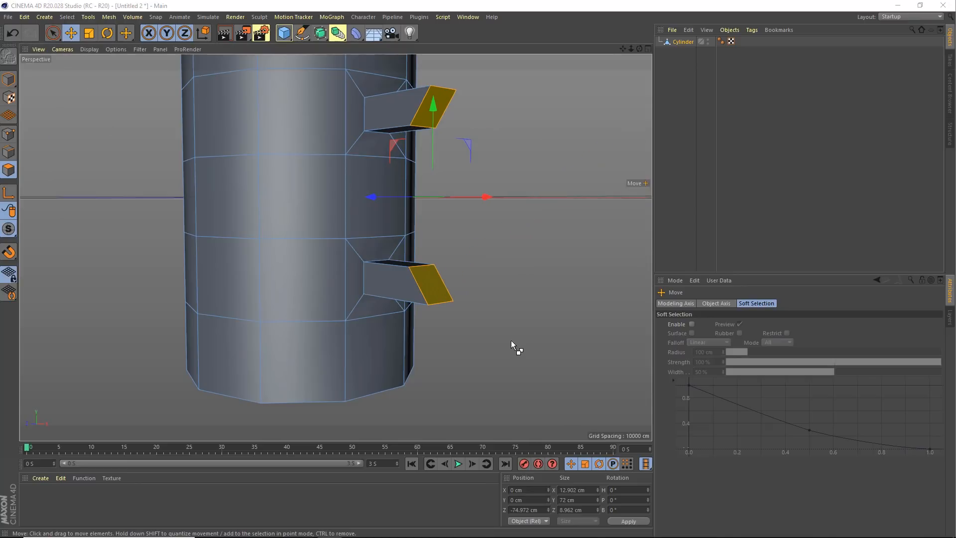
right_click(432, 285)
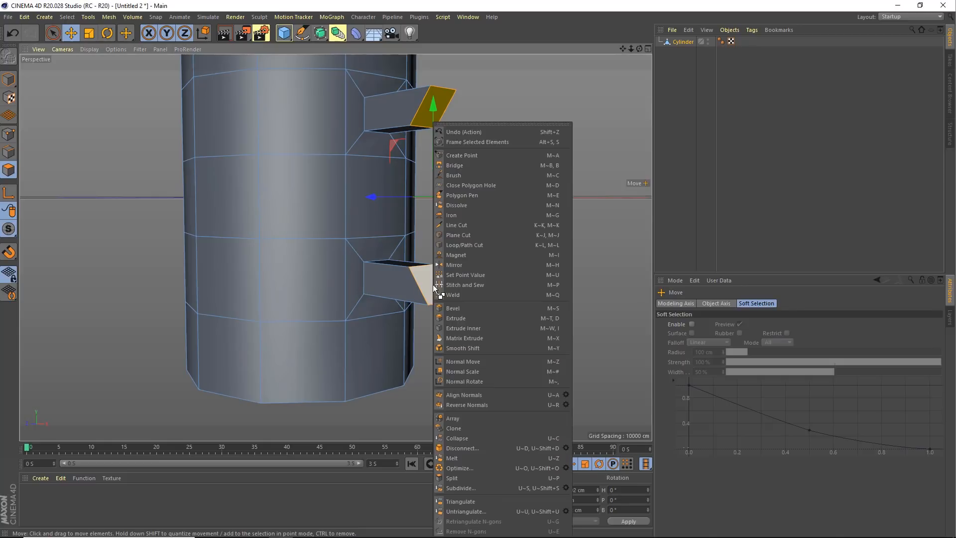
left_click(451, 164)
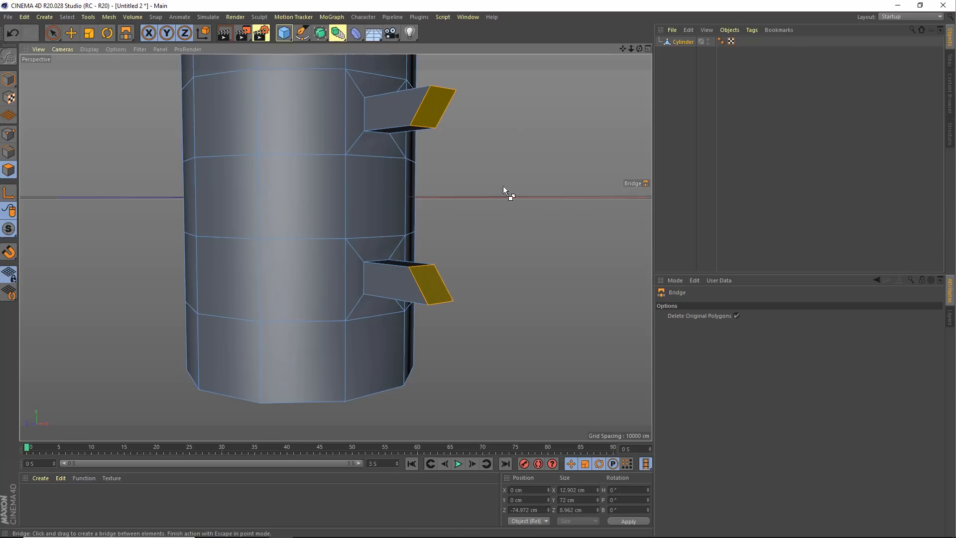
left_click_drag(573, 49, 461, 86)
left_click_drag(356, 29, 431, 79)
left_click_drag(342, 187, 407, 128)
left_click_drag(490, 203, 441, 136)
Try bridging the two stub end polygons from the upper one's outer corner to the lower one's inner corner, and undo the bridge
left_click_drag(455, 90, 434, 264)
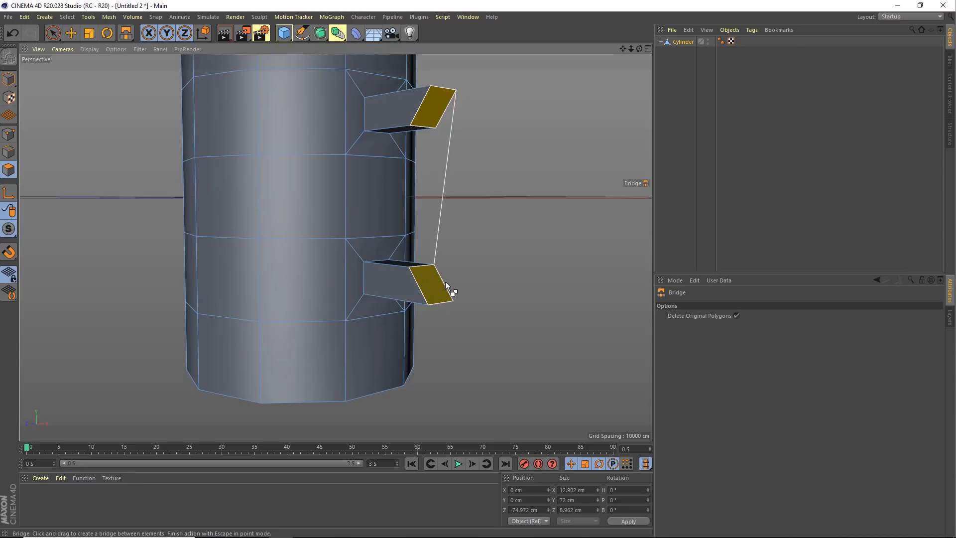
left_click_drag(445, 282, 462, 299)
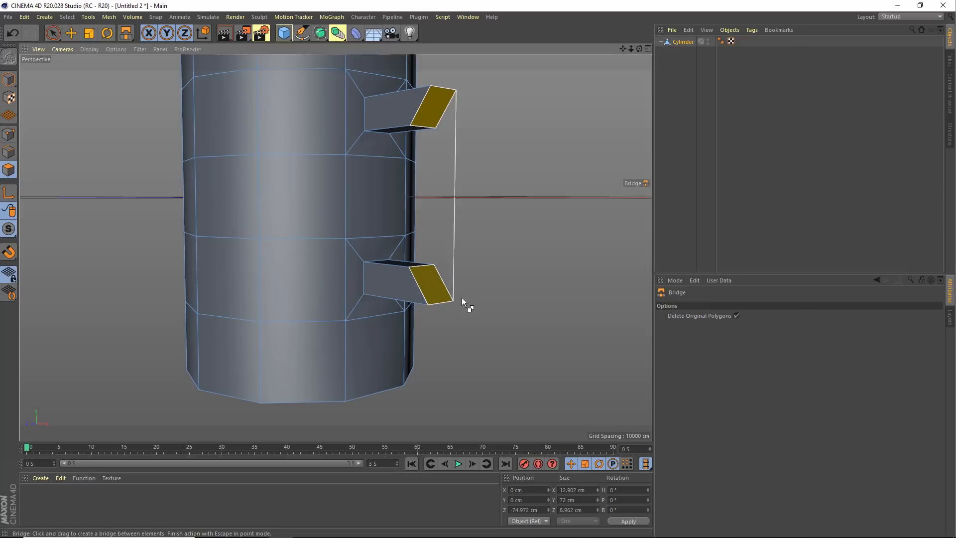
left_click_drag(462, 297, 450, 85)
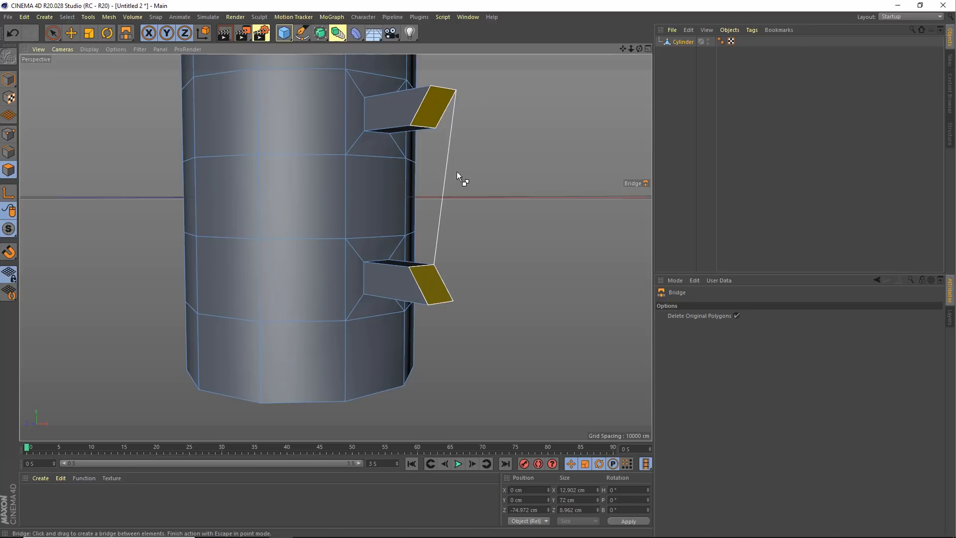
left_click_drag(457, 290, 435, 265)
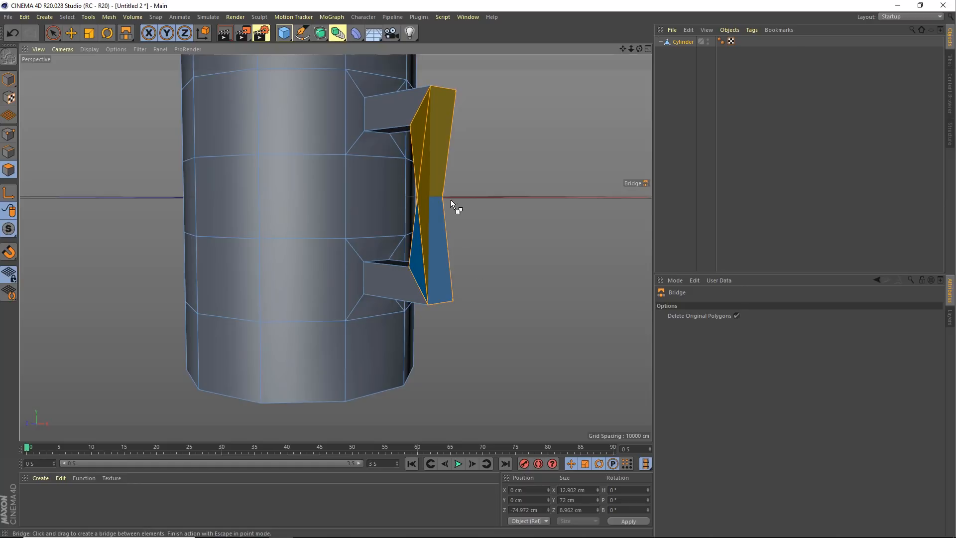
left_click_drag(450, 199, 458, 135, "alt")
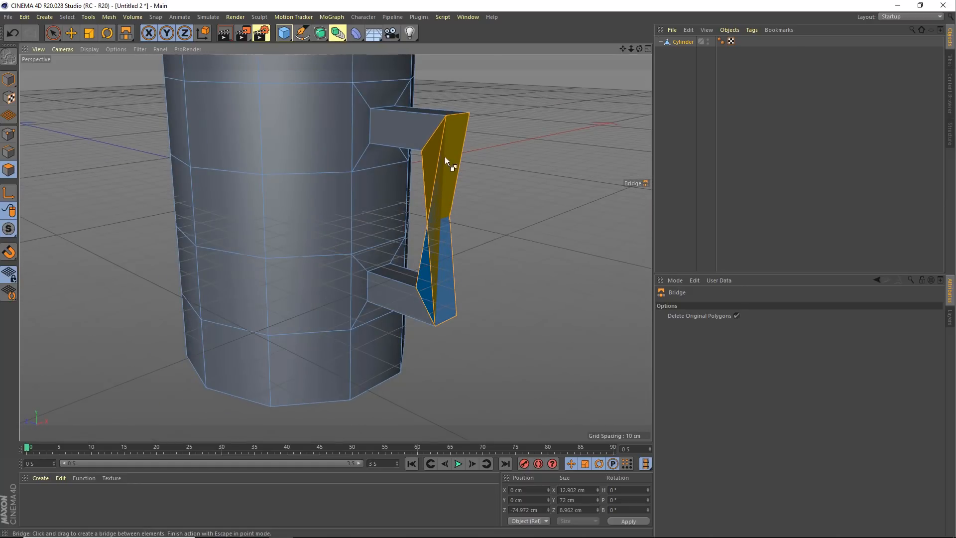
key("ctrl+z")
Bridge the two angled stub end polygons from the upper one's outer corner to the matching outer corner of the lower one
left_click_drag(464, 197, 435, 150, "alt")
left_click_drag(452, 76, 452, 76)
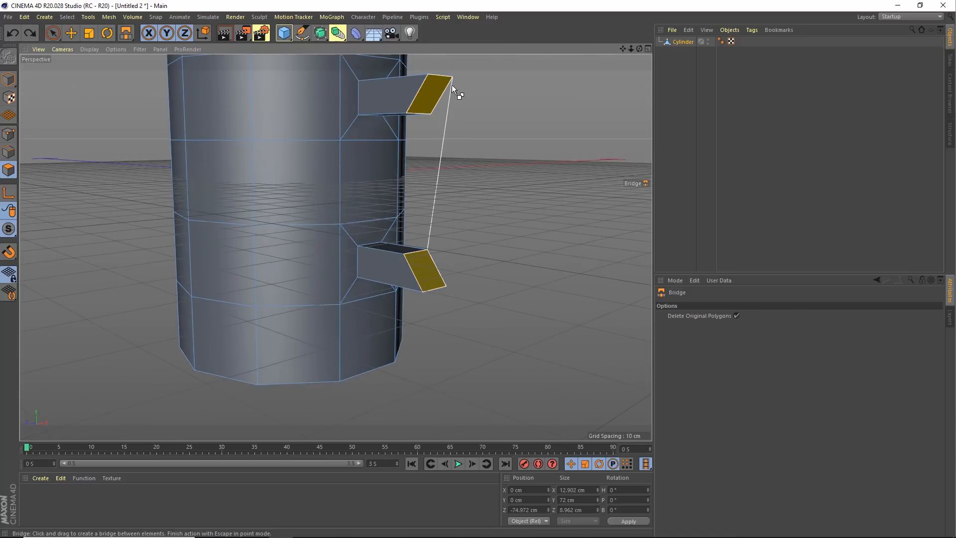
left_click_drag(444, 256, 443, 285)
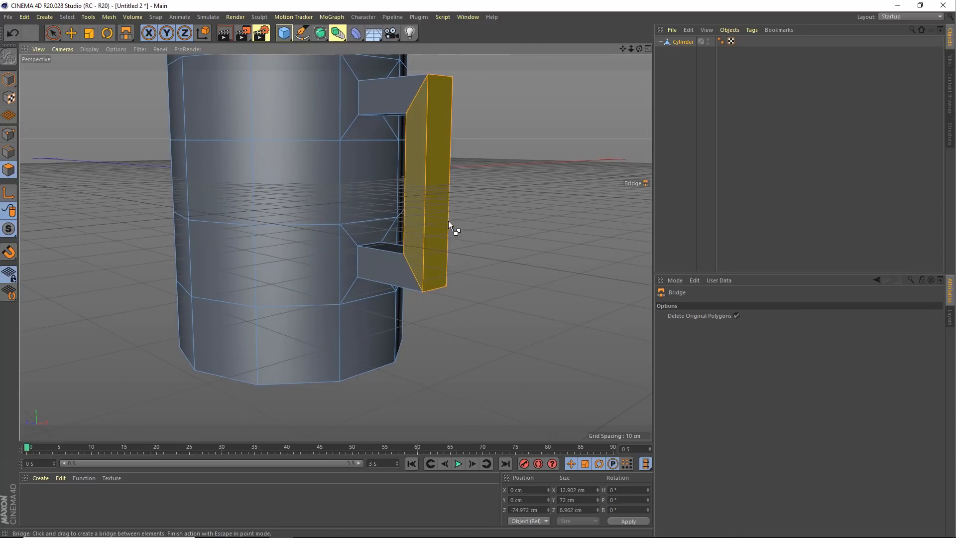
left_click_drag(448, 220, 447, 195, "alt")
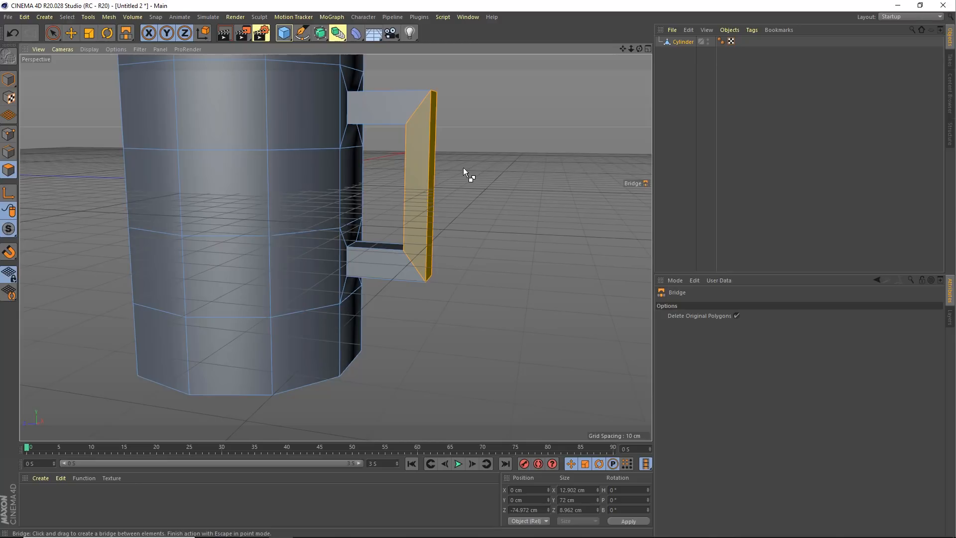
mouse_move(492, 102)
left_mouse_down()
mouse_move(269, 150)
mouse_move(270, 107)
mouse_move(270, 198)
mouse_move(292, 147)
mouse_move(267, 149)
left_mouse_up()
key("Escape")
left_click_drag(430, 88, 436, 89)
left_click_drag(506, 51, 438, 93)
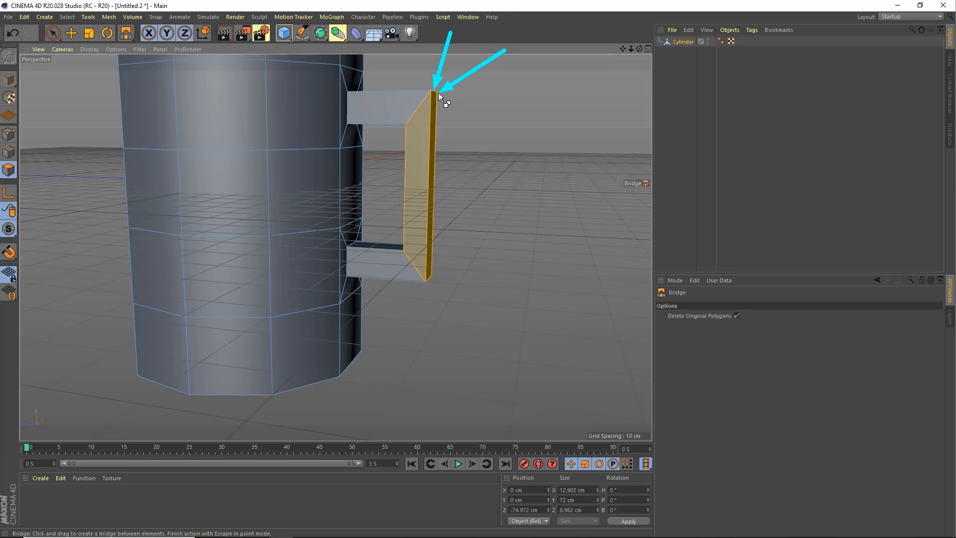
key("Escape")
mouse_move(595, 125)
left_mouse_down()
mouse_move(434, 183)
mouse_move(417, 174)
mouse_move(590, 180)
mouse_move(523, 173)
mouse_move(399, 184)
mouse_move(434, 183)
left_mouse_up()
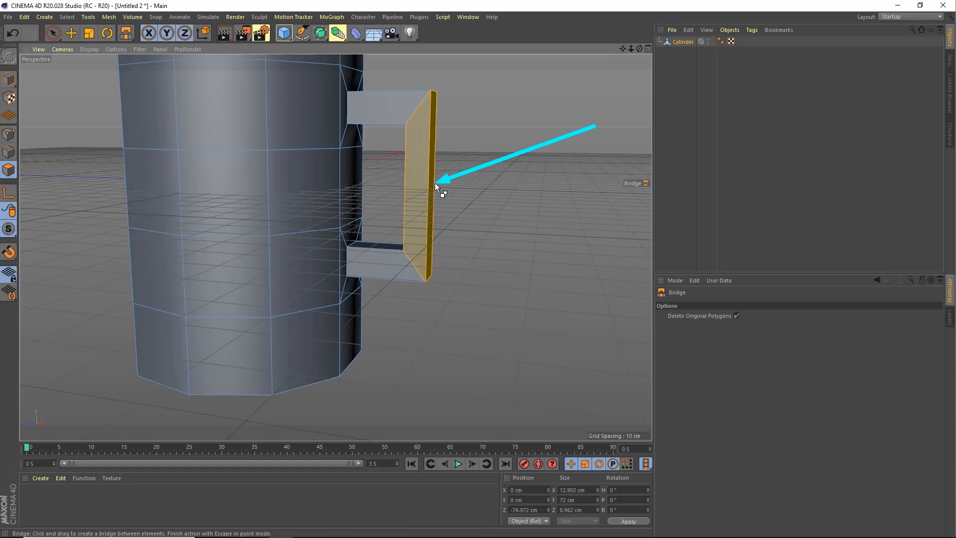
key("Escape")
Add a single Loop/Path Cut around the middle of the handle's vertical bar, at an offset of about 50.4%
right_click(423, 149)
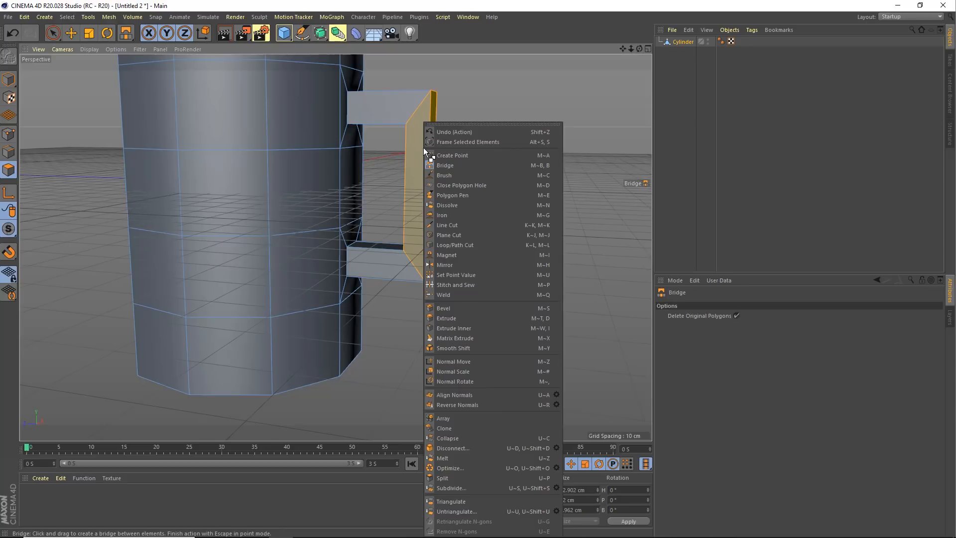
left_click(454, 245)
left_click_drag(453, 249, 381, 232, "alt")
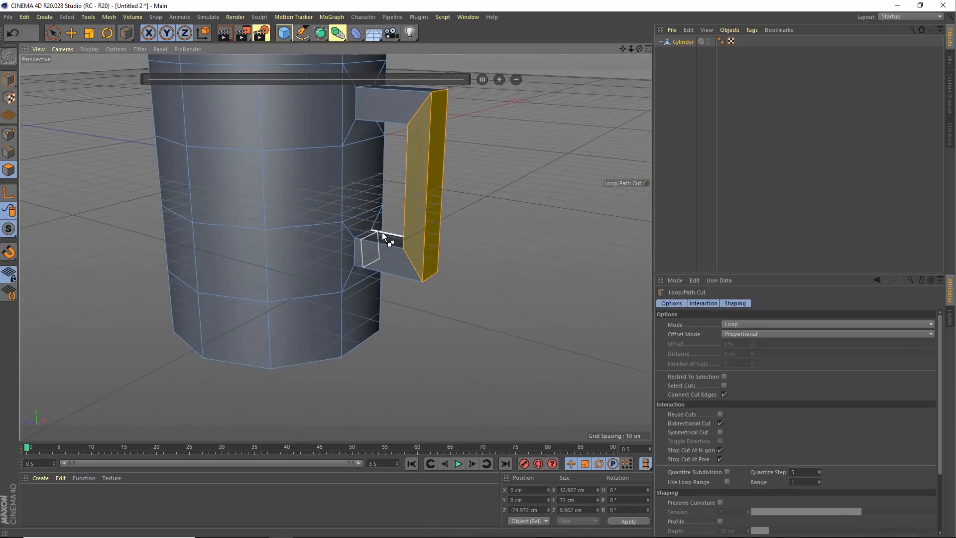
left_click_drag(427, 193, 435, 187, "alt")
left_click(427, 187)
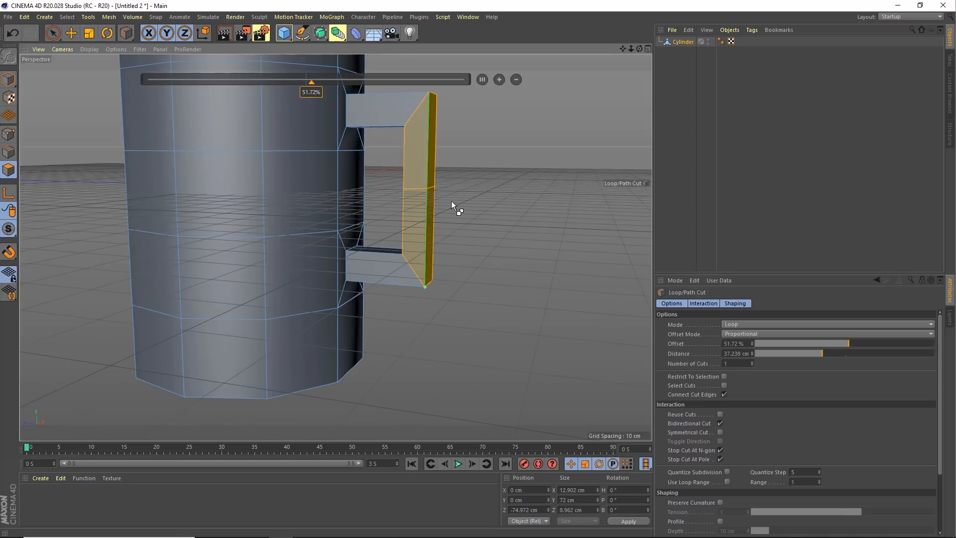
key("ctrl+z")
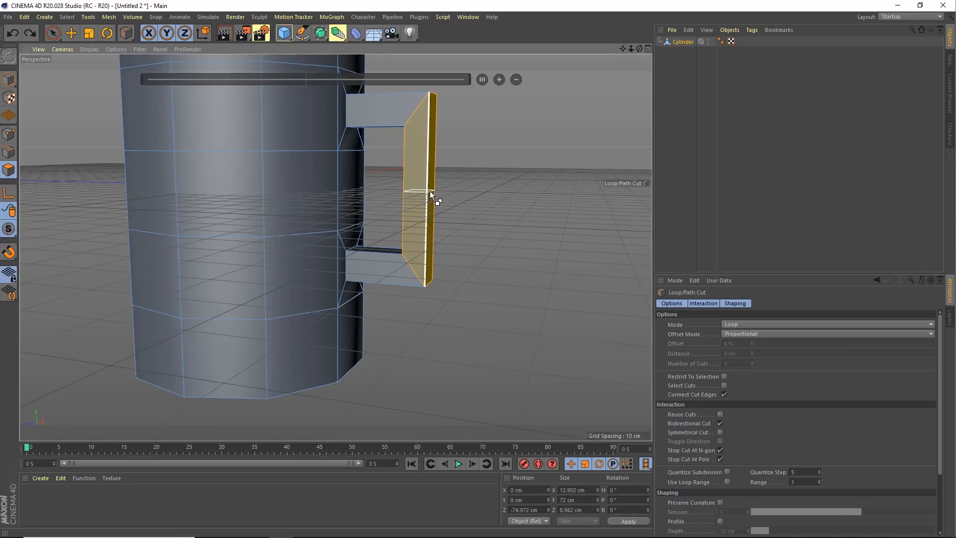
left_click(429, 190)
key("ctrl+z")
left_click(429, 190)
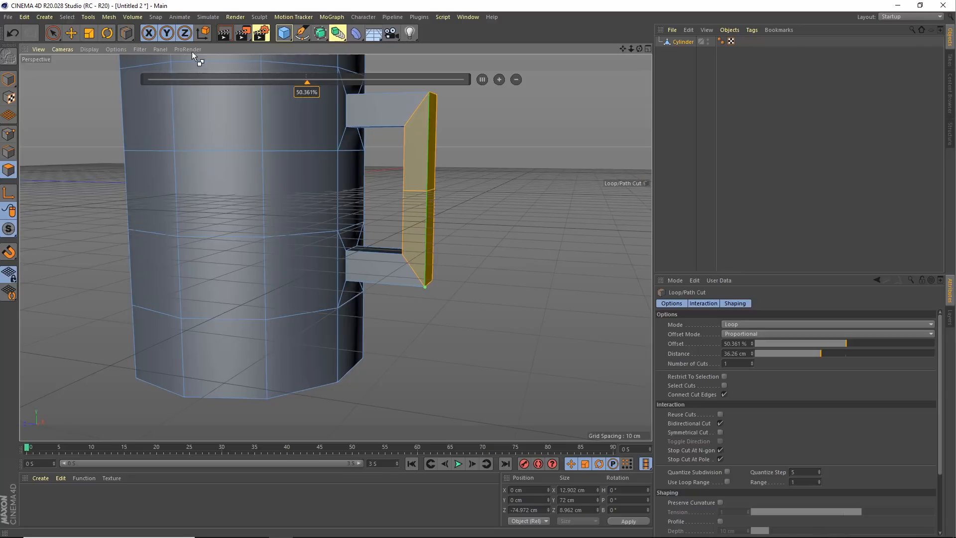
In point mode, use Rectangle Selection to select only the points of the new loop at the handle's mid-height
left_click(10, 135)
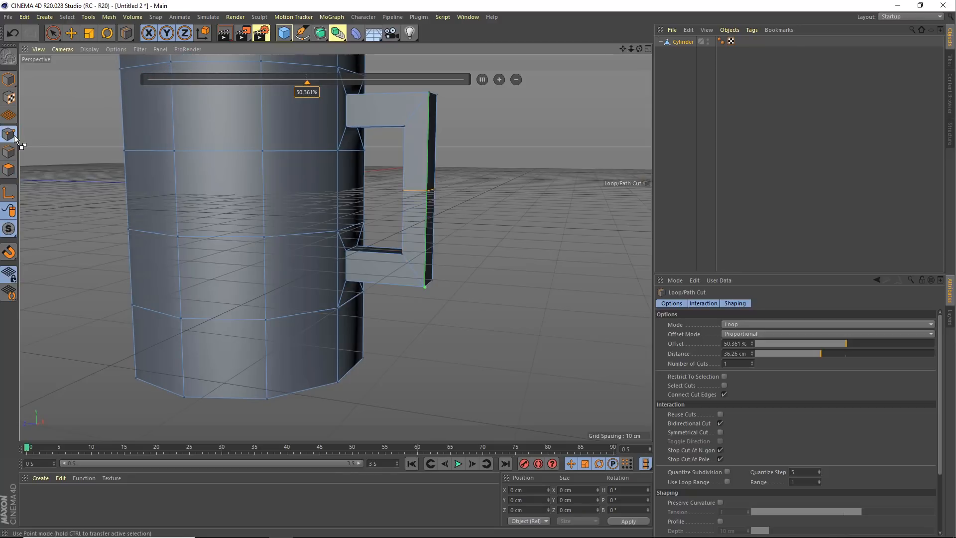
left_click(54, 34)
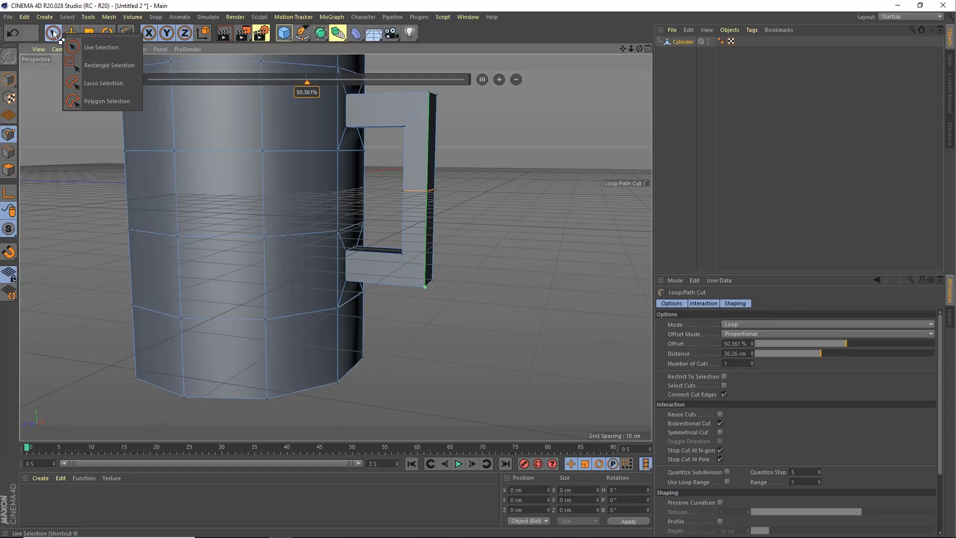
left_click(102, 66)
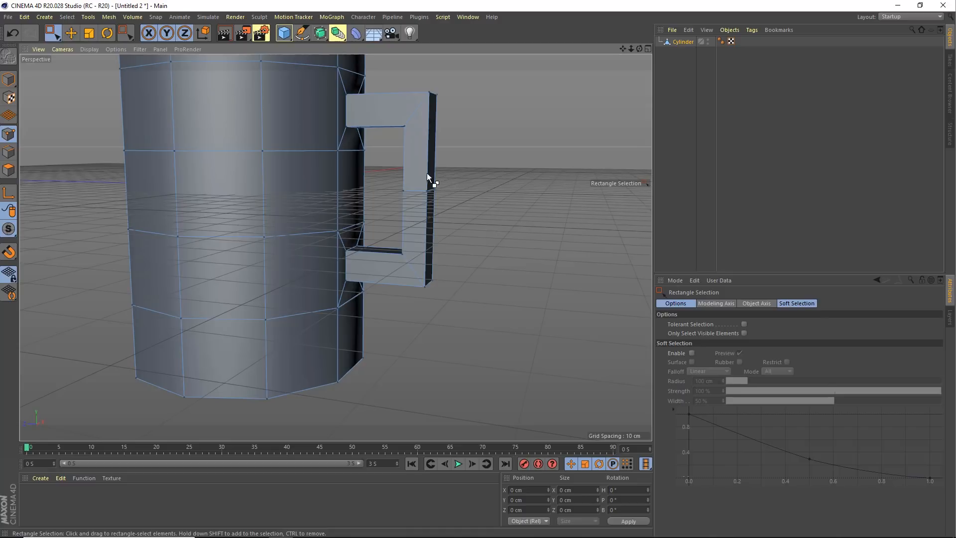
left_click_drag(243, 136, 479, 299)
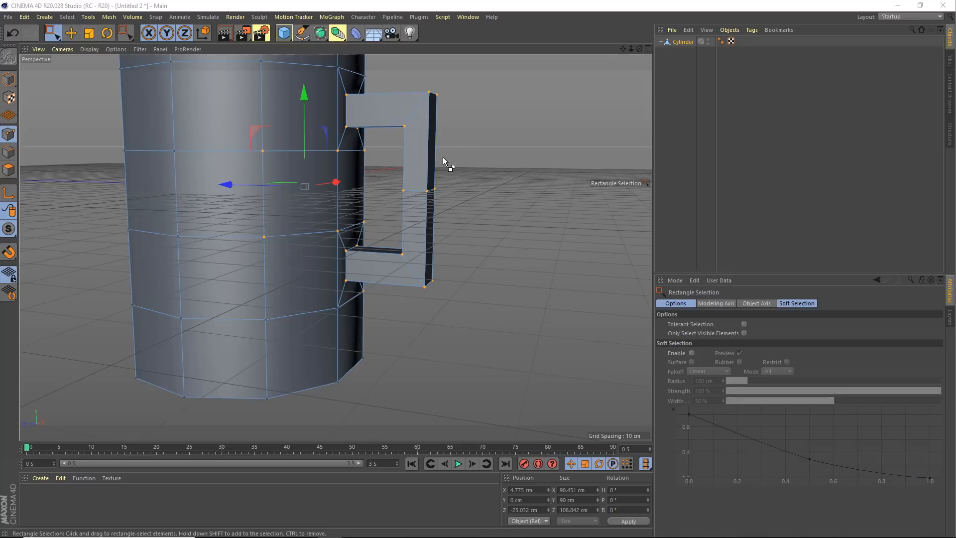
left_click_drag(382, 147, 496, 238)
Move the handle's middle points along Z away from the mug to about -83.2 cm, and deselect them
left_click_drag(432, 227, 404, 177, "alt")
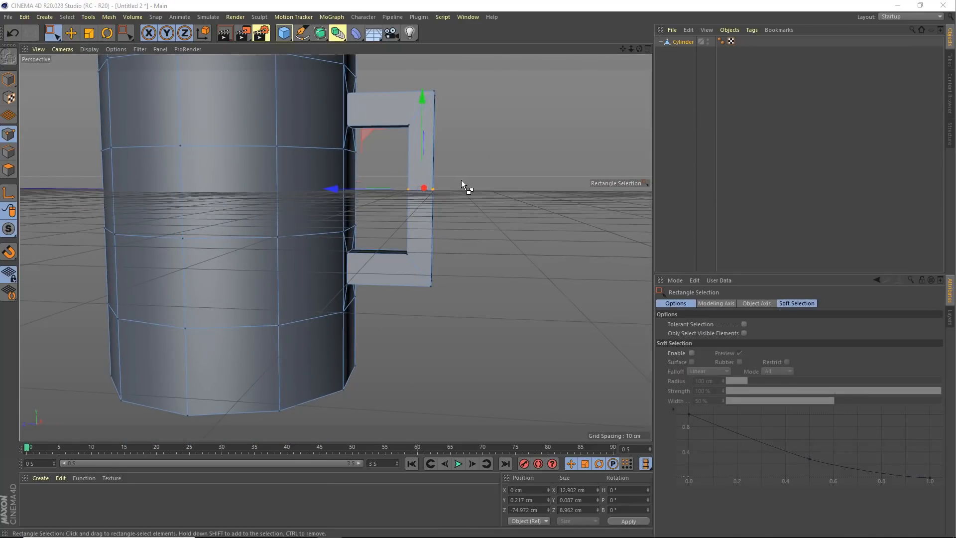
left_click_drag(421, 201, 112, 168, "alt")
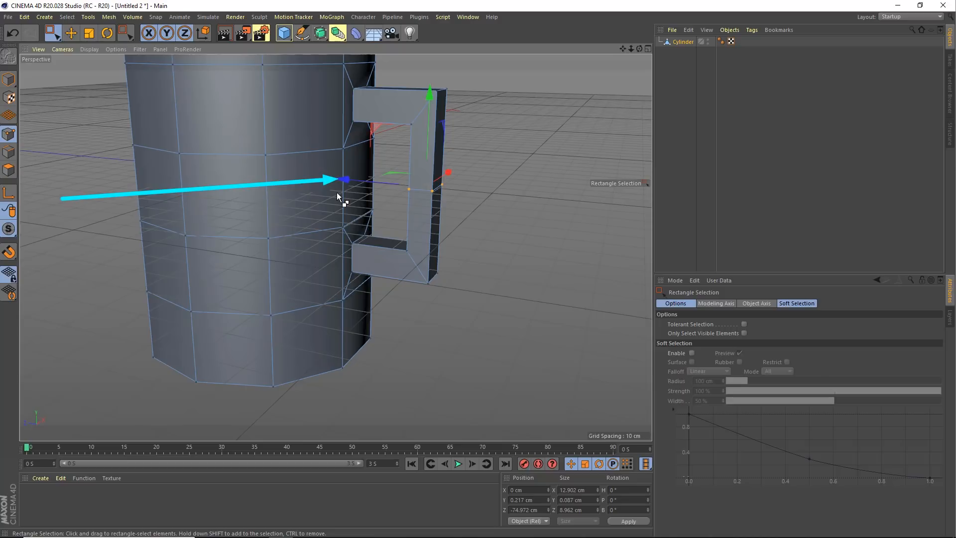
left_click_drag(365, 203, 385, 229, "alt")
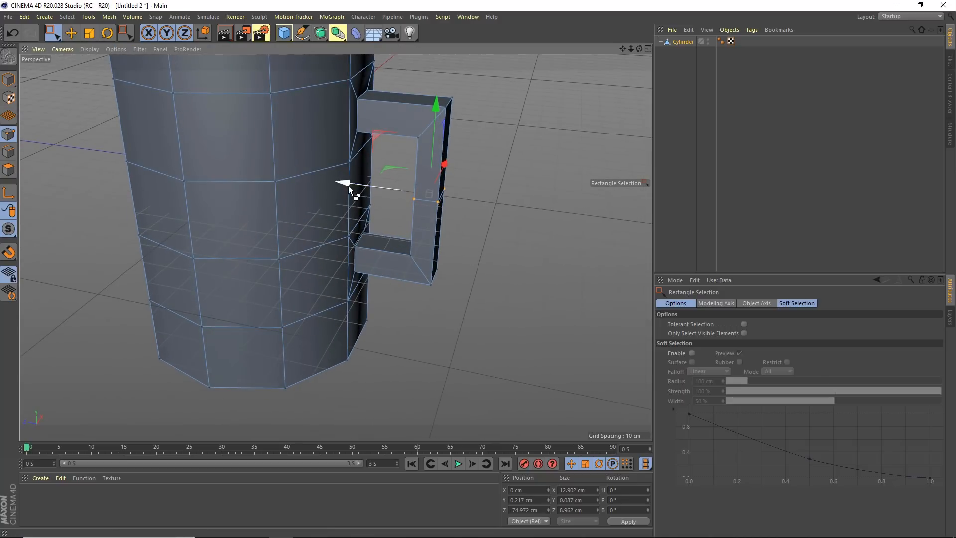
left_click_drag(348, 188, 369, 189)
left_click_drag(423, 177, 378, 143, "alt")
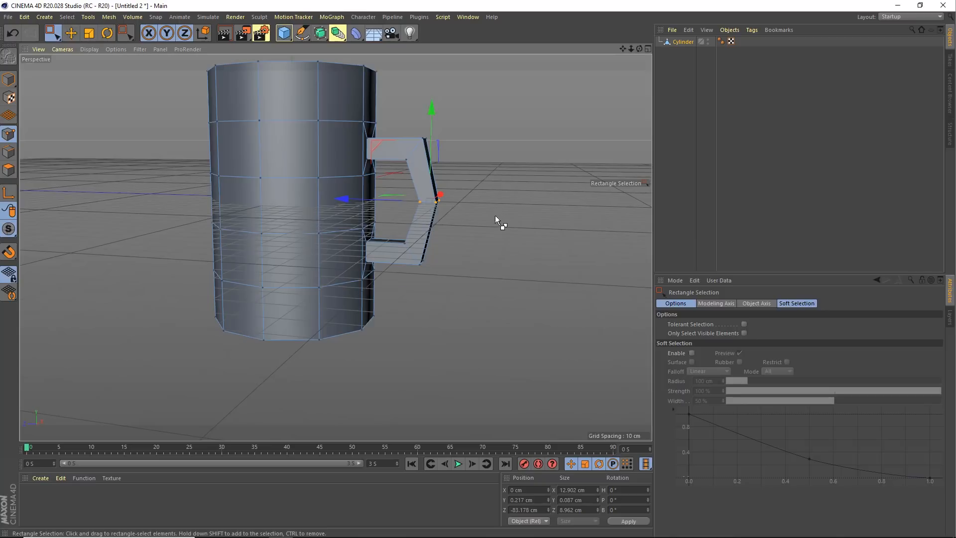
left_click_drag(495, 215, 364, 263, "alt")
left_click(475, 191)
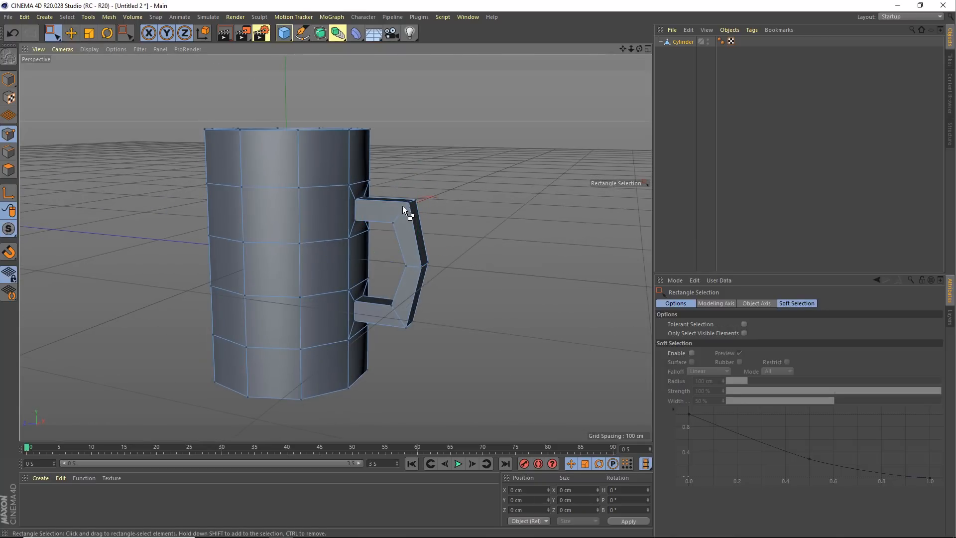
Add a Taper deformer and make it a child of the Cylinder
left_click_drag(402, 206, 362, 215, "alt")
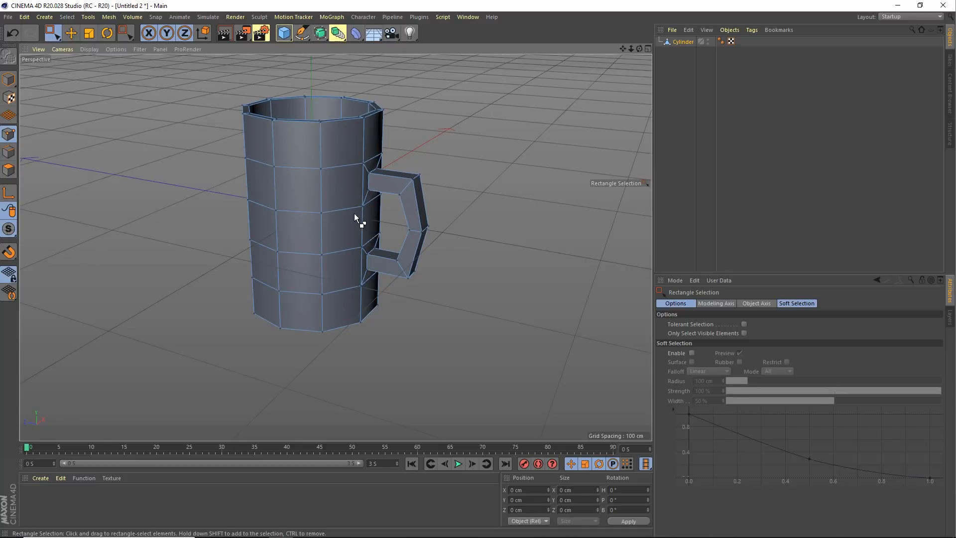
scroll(354, 214, "down", 3)
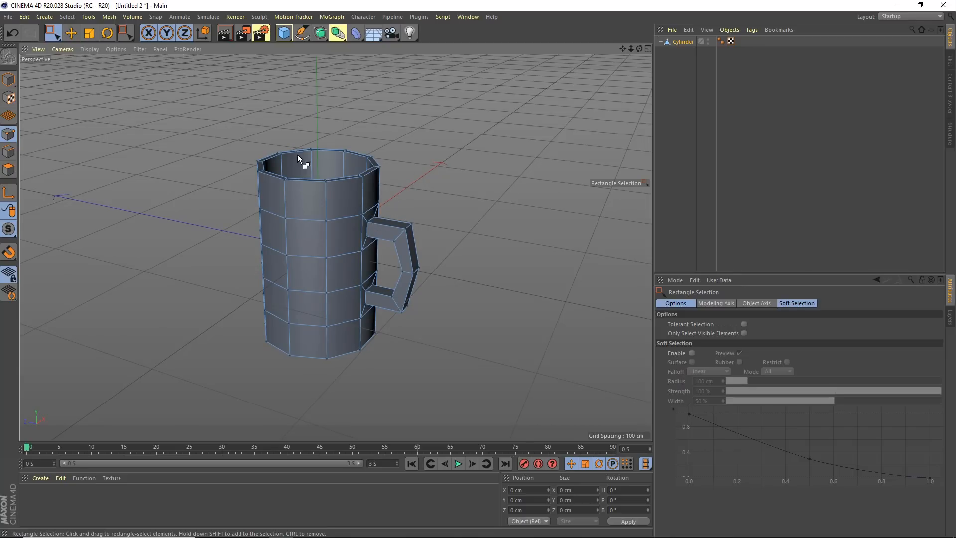
left_click_drag(298, 158, 354, 43)
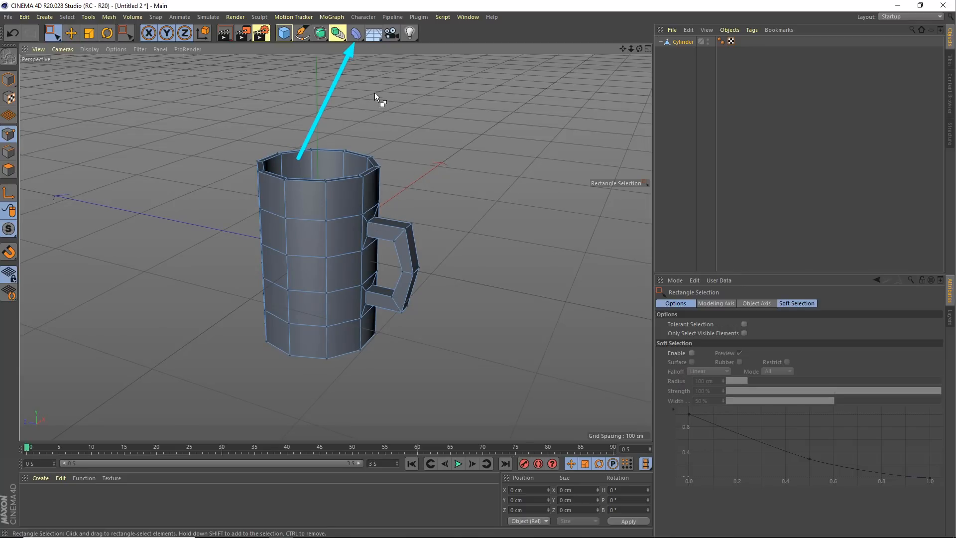
left_click(360, 34)
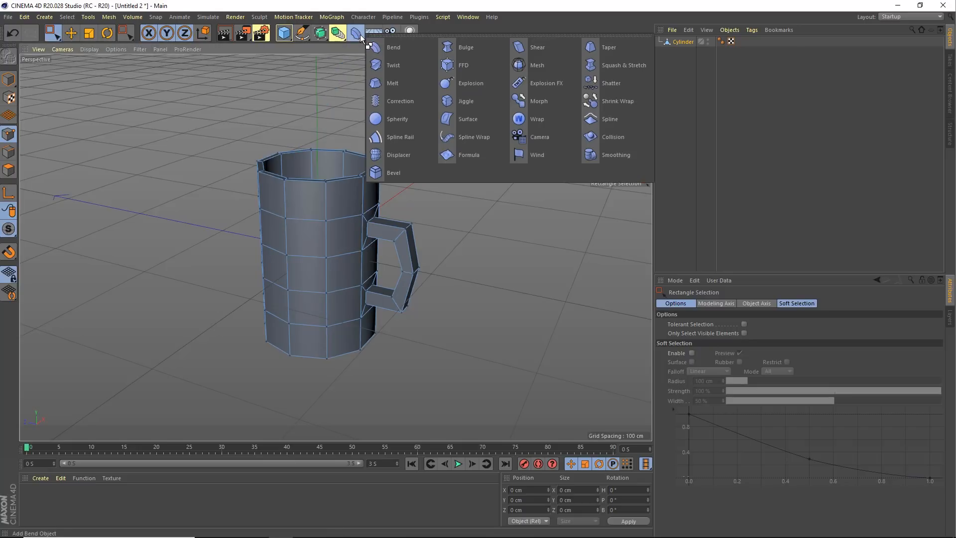
left_click(608, 47)
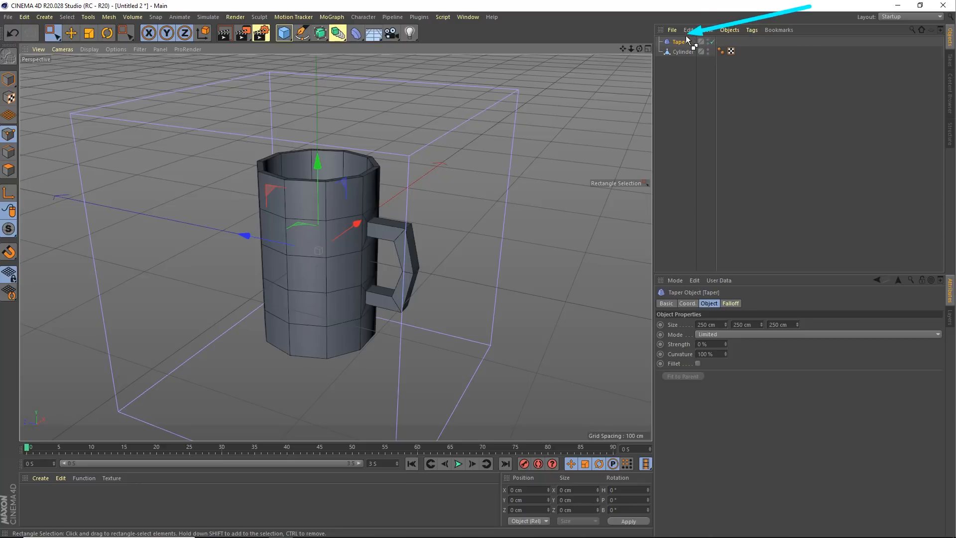
mouse_move(687, 43)
left_mouse_down()
mouse_move(687, 54)
mouse_move(694, 47)
mouse_move(682, 45)
mouse_move(686, 52)
left_mouse_up()
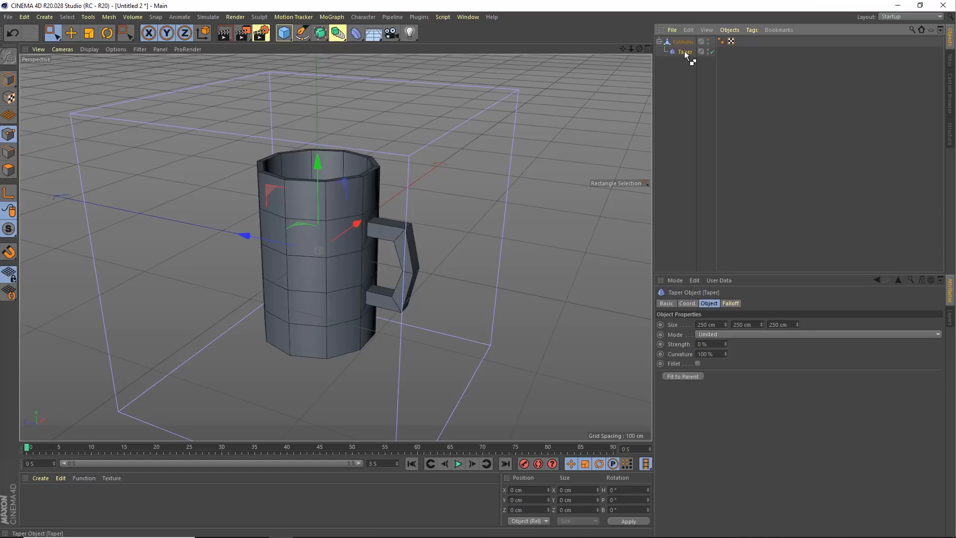
Fit the Taper deformer's box to its parent mug
scroll(425, 220, "down", 2)
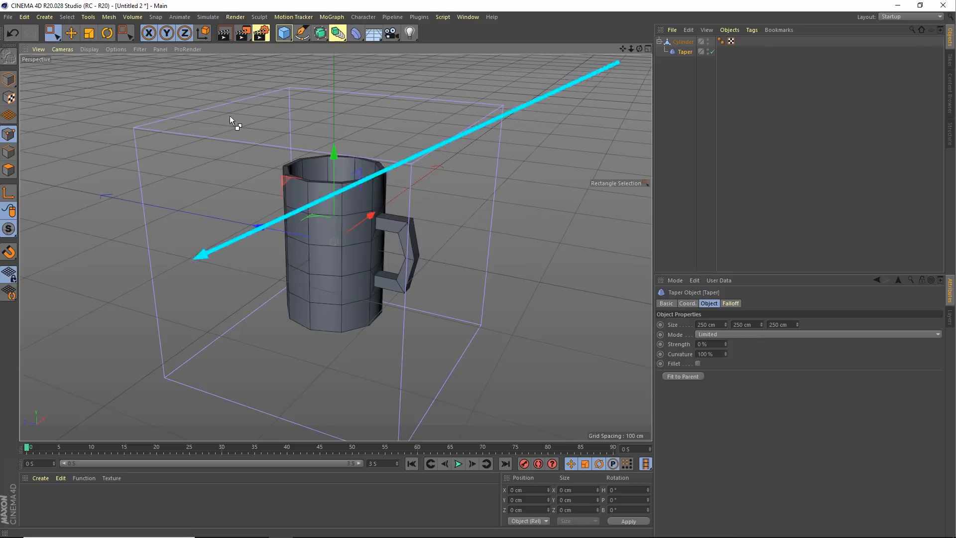
left_click(686, 377)
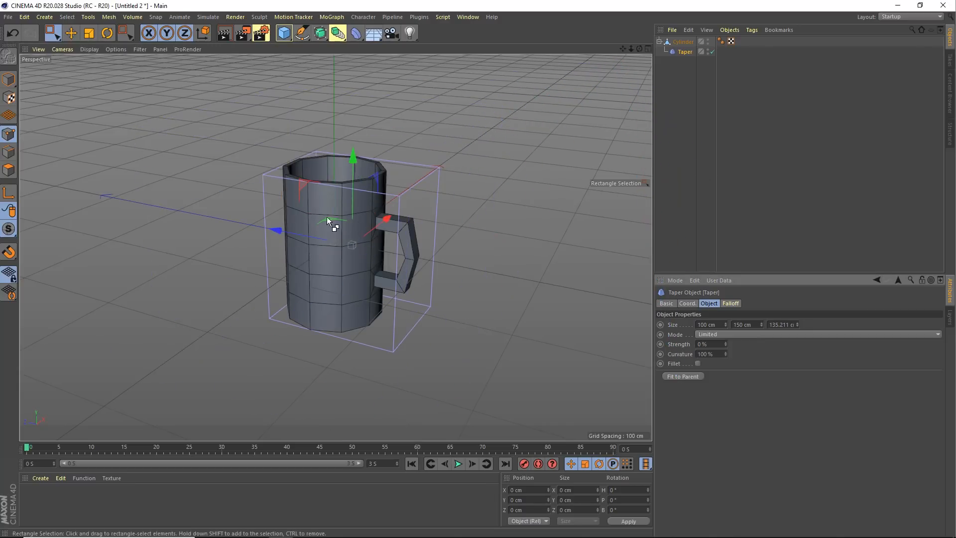
left_click_drag(327, 216, 365, 224, "alt")
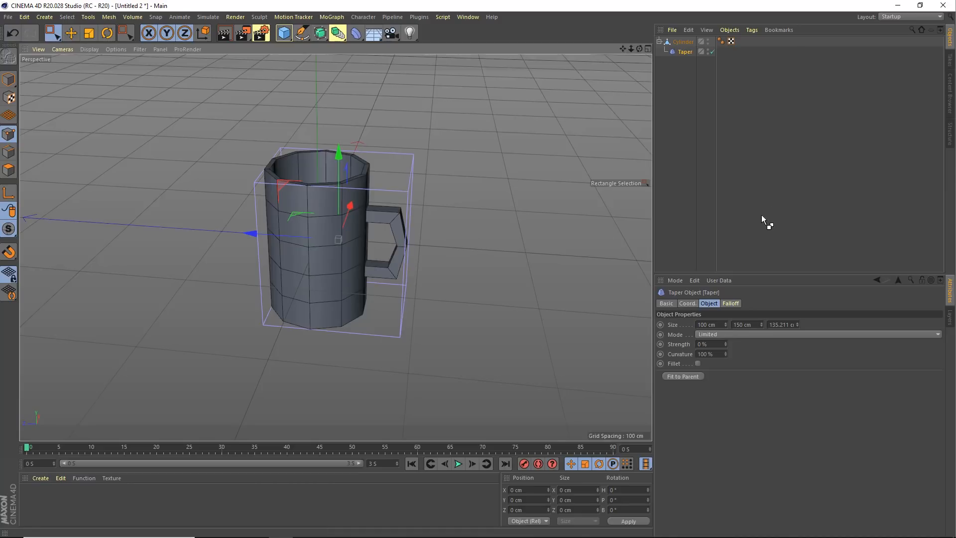
Set the Taper strength to -30% to widen the mug toward its rim
left_click(725, 343)
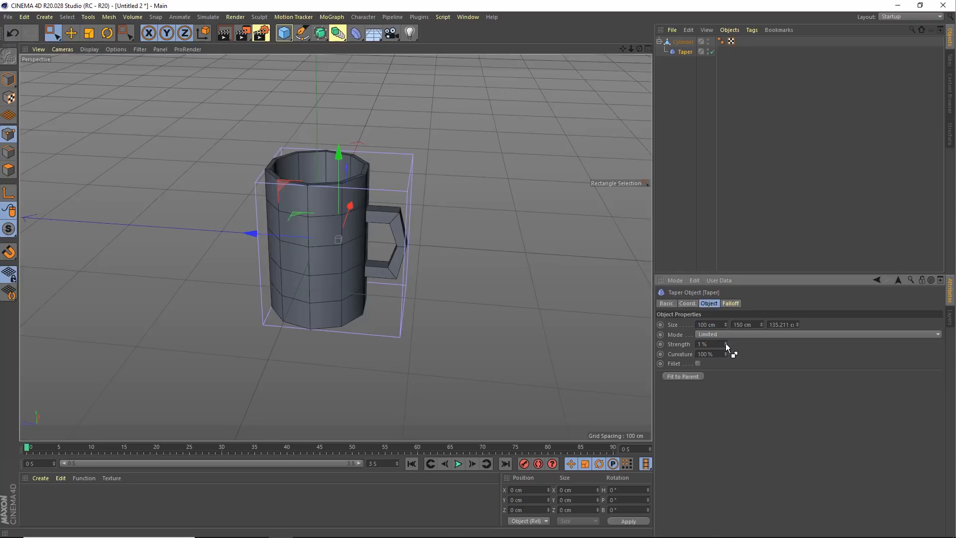
left_click_drag(725, 343, 725, 344)
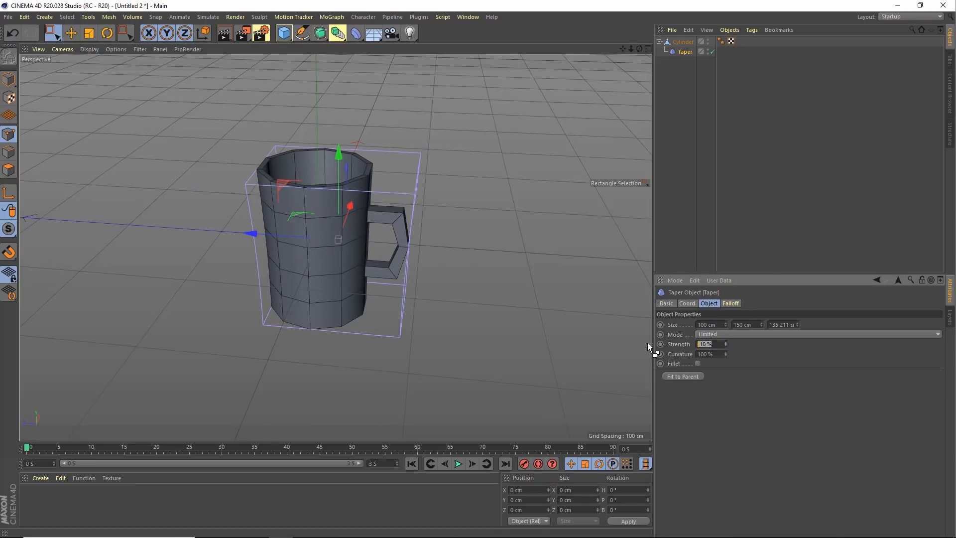
type("-30")
key("Return")
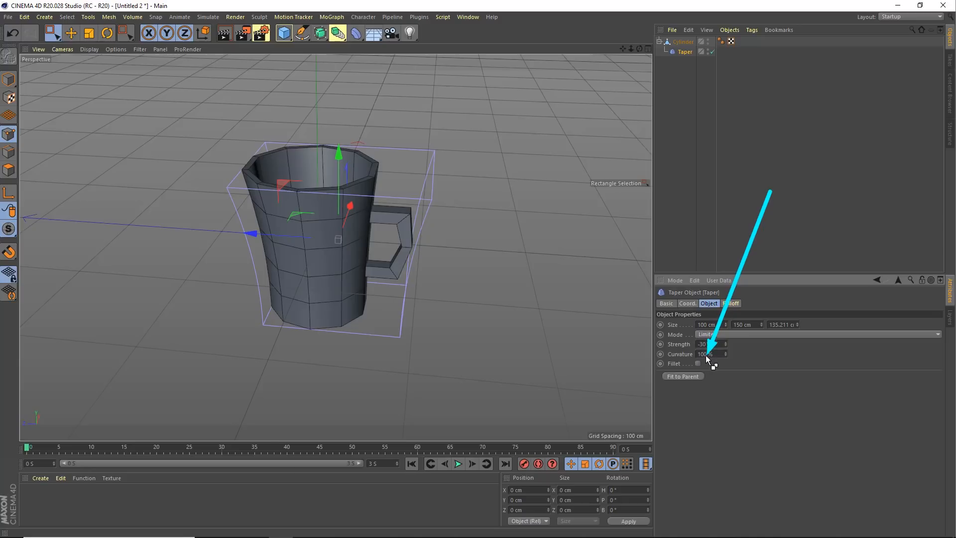
Set the Taper curvature to 150%
left_click_drag(727, 351, 664, 328)
type("10")
key("Return")
type("150")
key("Return")
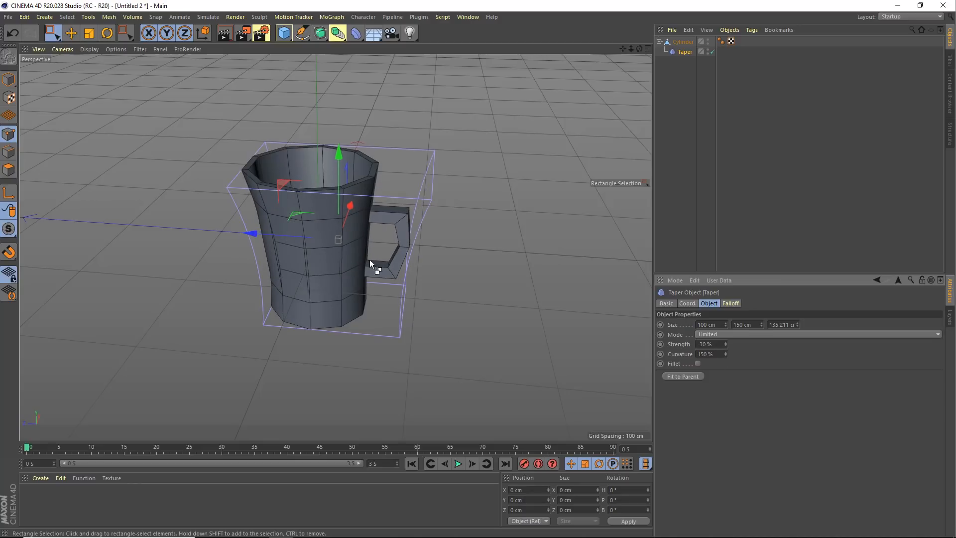
left_click_drag(257, 204, 360, 270, "alt")
scroll(347, 231, "up", 5)
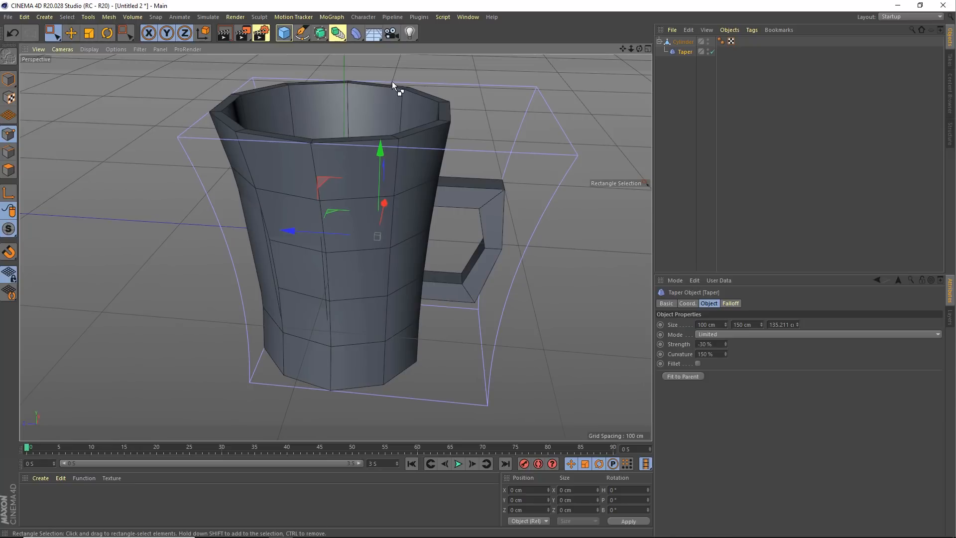
mouse_move(389, 82)
left_mouse_down()
mouse_move(314, 158)
mouse_move(330, 262)
mouse_move(257, 219)
mouse_move(252, 204)
mouse_move(273, 296)
mouse_move(337, 250)
mouse_move(323, 254)
left_mouse_up()
left_click_drag(389, 165, 357, 135, "alt")
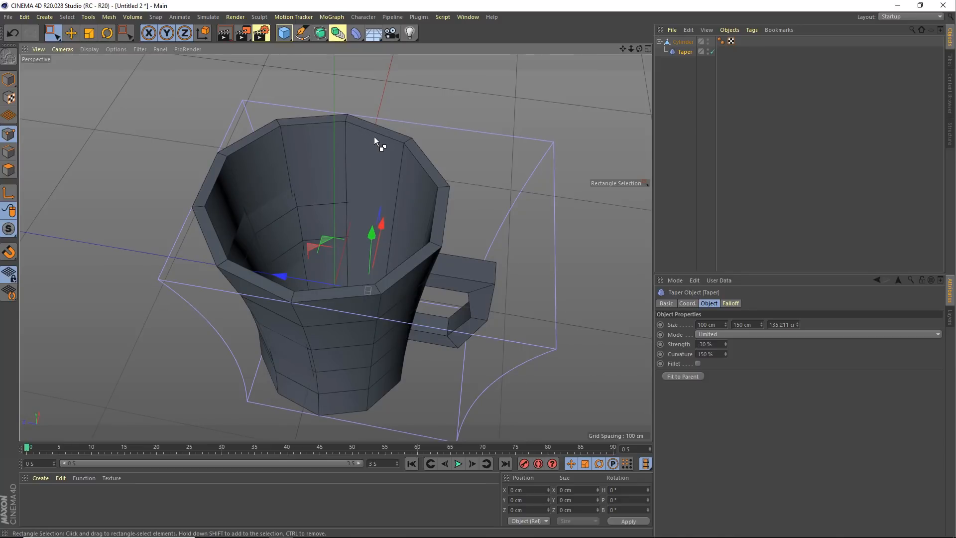
left_click_drag(396, 130, 418, 121, "alt")
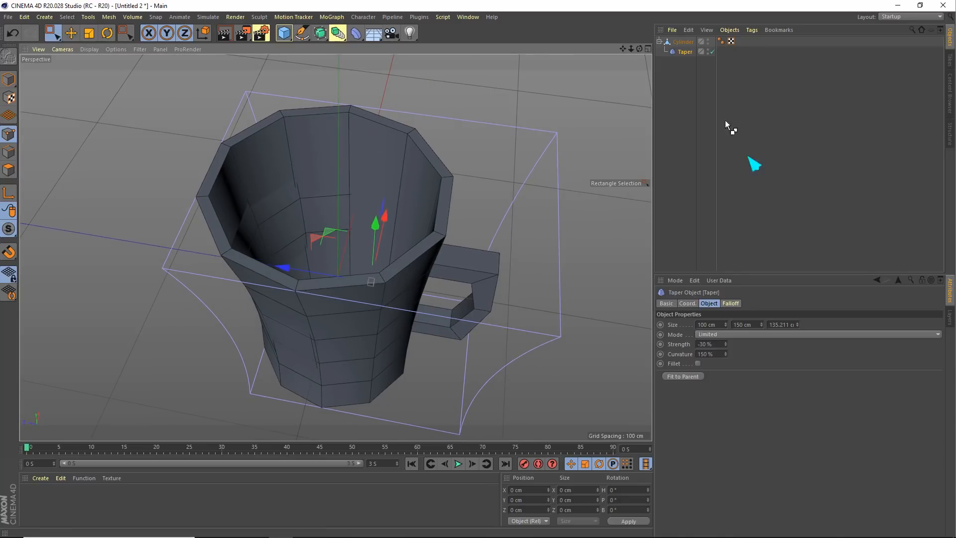
Cut three evenly spaced edge loops around the Cylinder's inner wall with Loop/Path Cut, and select the Taper deformer
left_click_drag(725, 121, 685, 45)
left_click(685, 43)
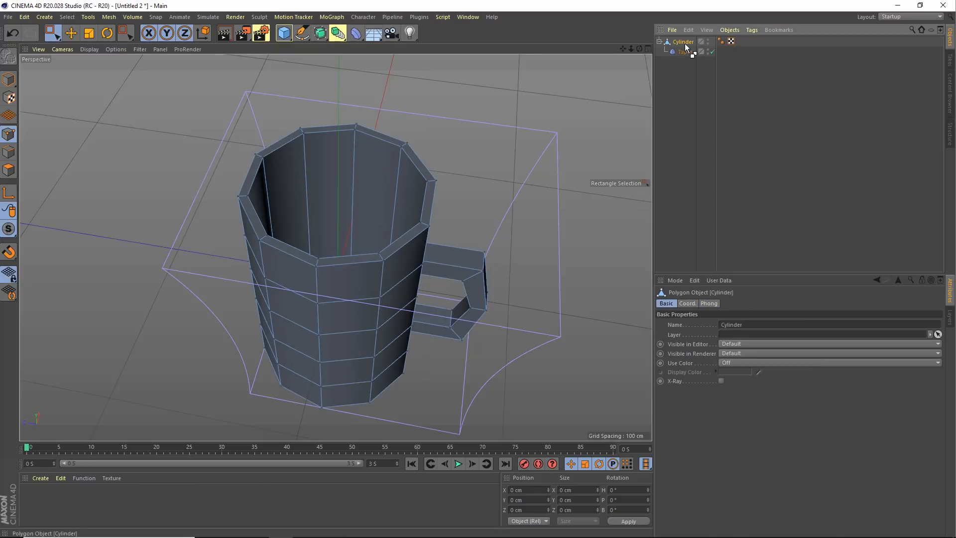
mouse_move(152, 72)
left_mouse_down()
mouse_move(17, 132)
mouse_move(20, 170)
left_mouse_up()
right_click(335, 162)
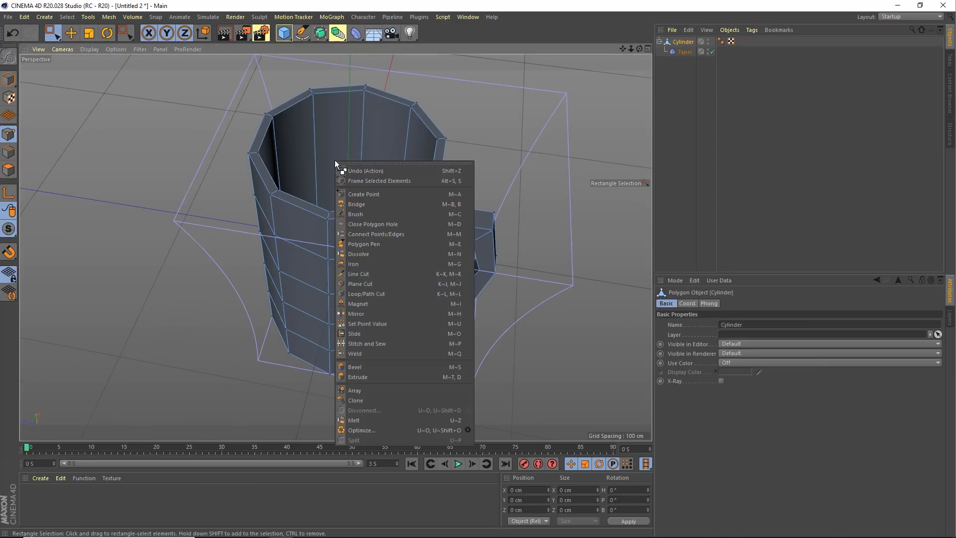
left_click(359, 294)
left_click_drag(389, 169, 363, 249, "alt")
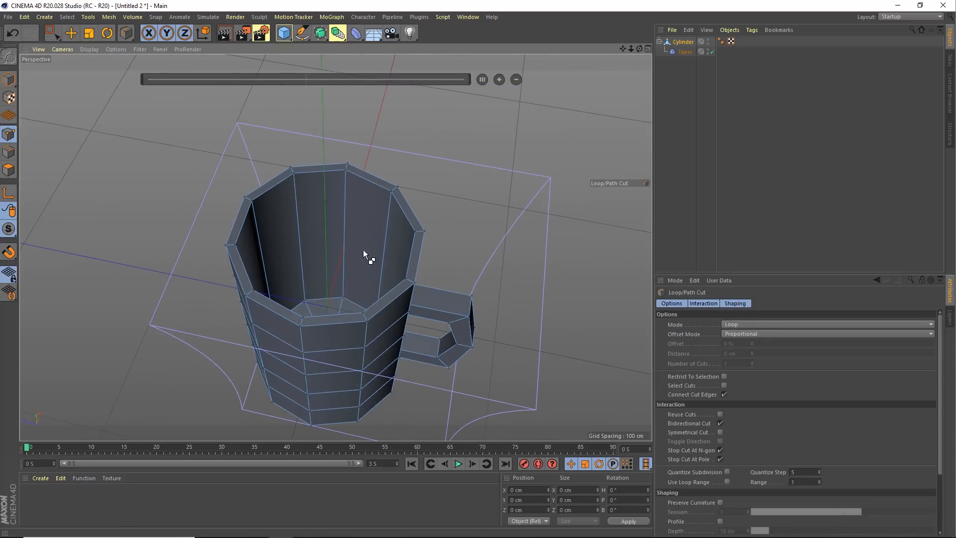
left_click(301, 231)
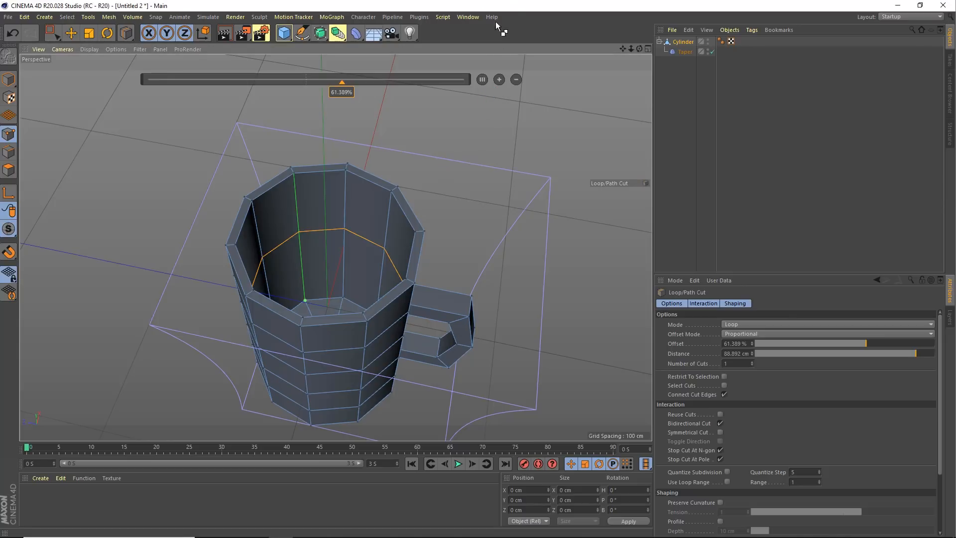
left_click(499, 80)
left_click(498, 79)
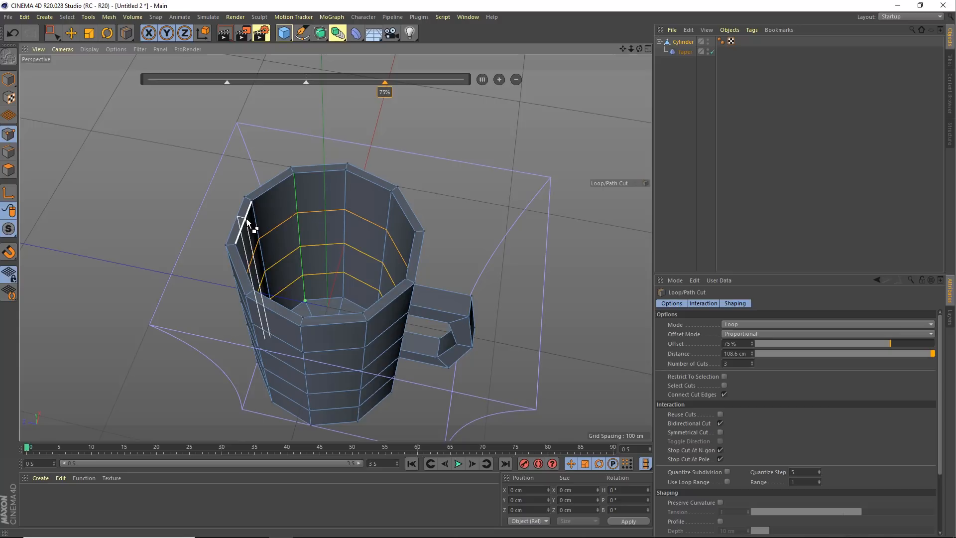
left_click(685, 53)
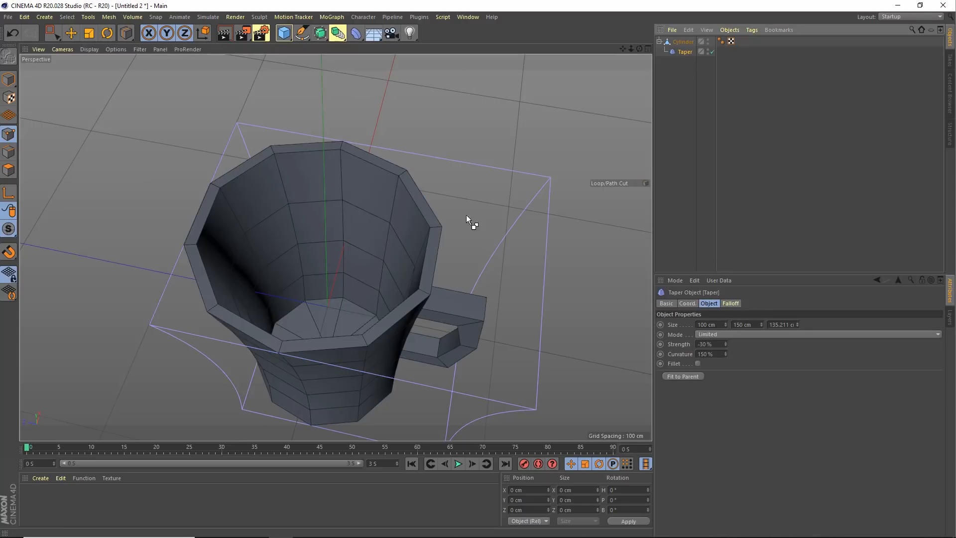
left_click_drag(470, 219, 397, 204, "alt")
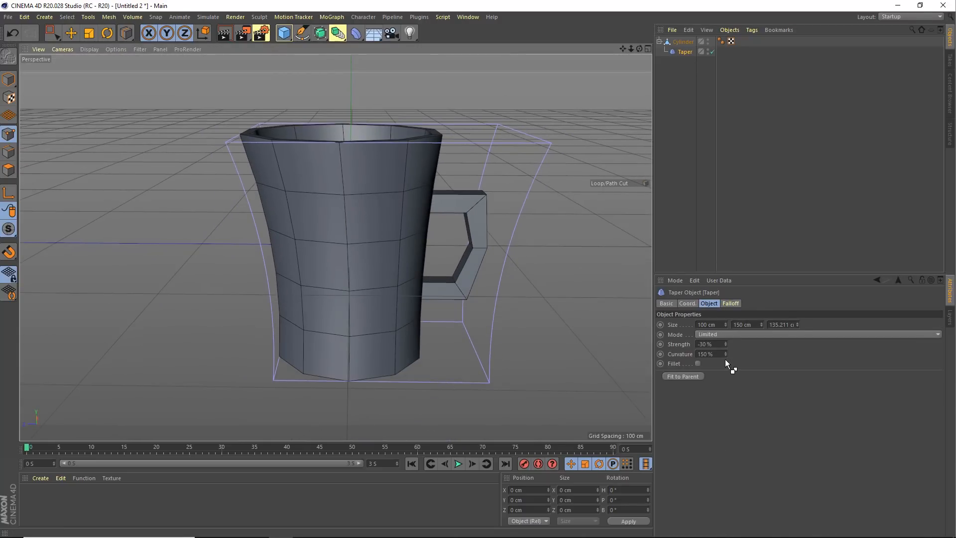
Try a different curvature on the Taper deformer and undo the change
left_click_drag(726, 354, 704, 405)
key("ctrl+z")
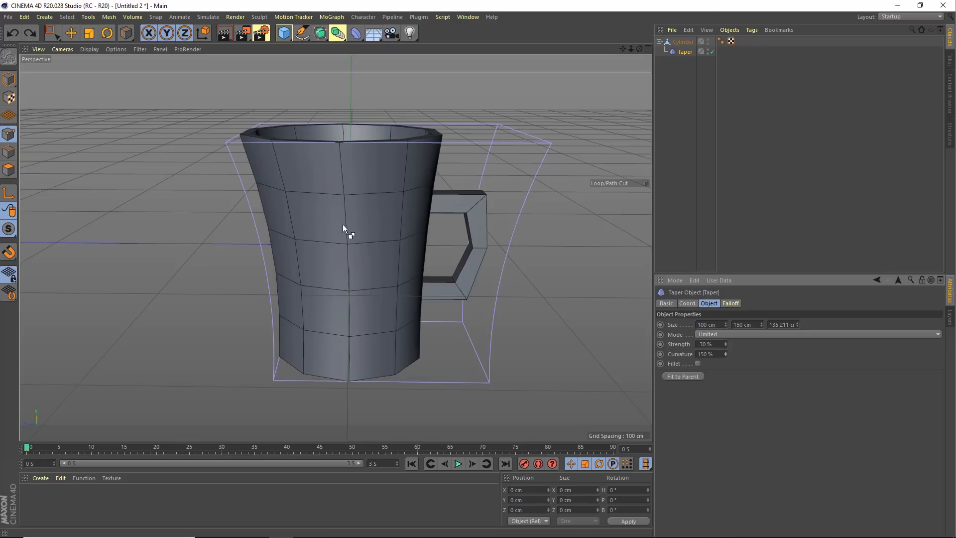
mouse_move(342, 224)
left_mouse_down("alt")
mouse_move(565, 217)
mouse_move(324, 214)
mouse_move(337, 201)
mouse_move(386, 214)
left_mouse_up("alt")
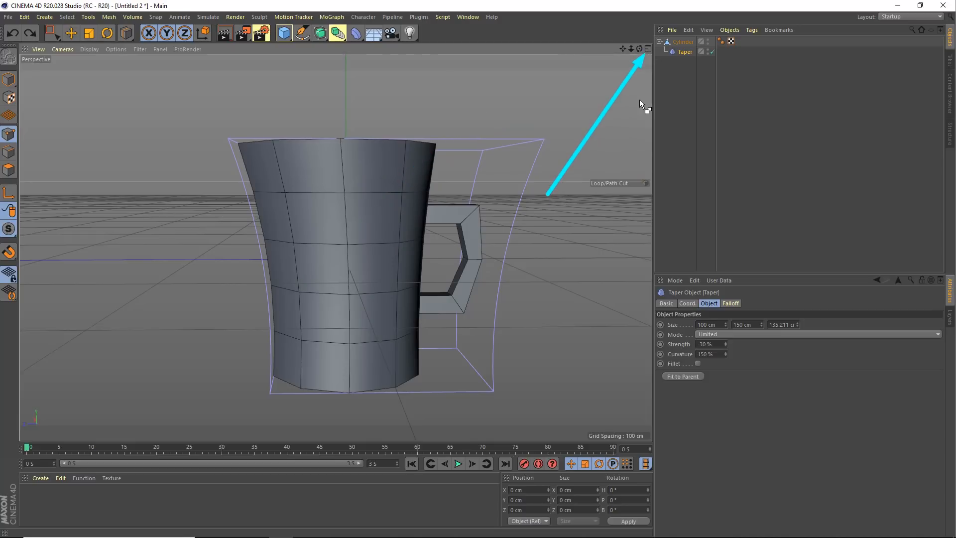
Move the Taper deformer along the Z axis in the Right view to center it on the mug body
left_click(648, 49)
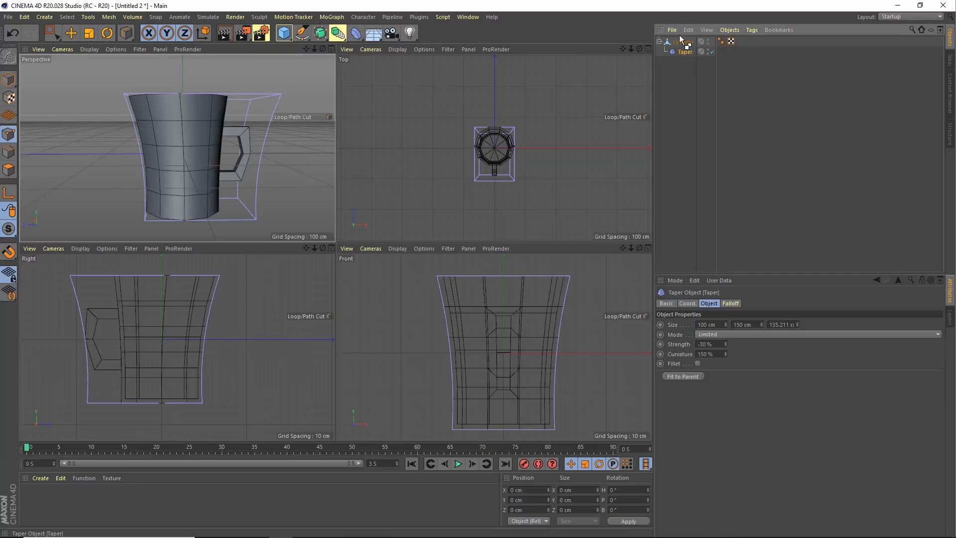
middle_click_drag(179, 342, 193, 348, "alt")
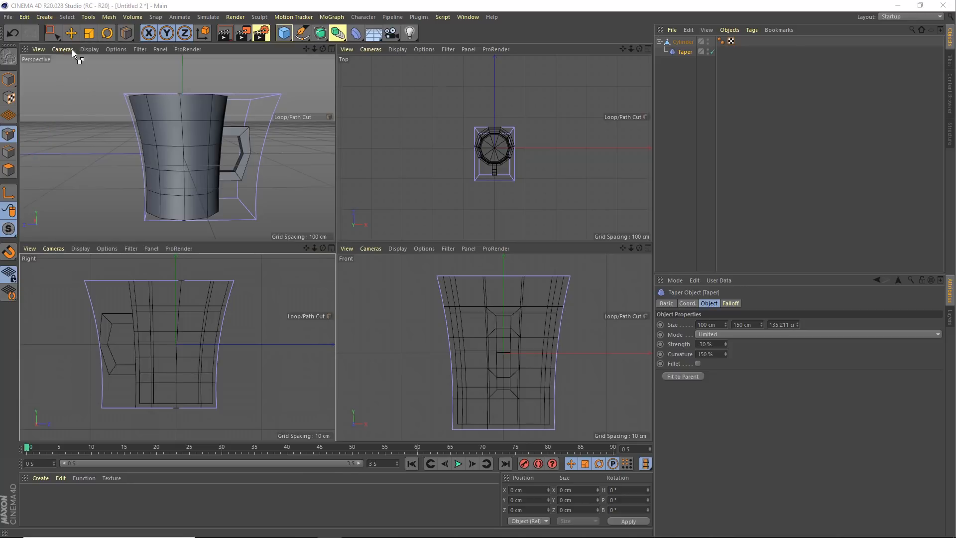
key("e")
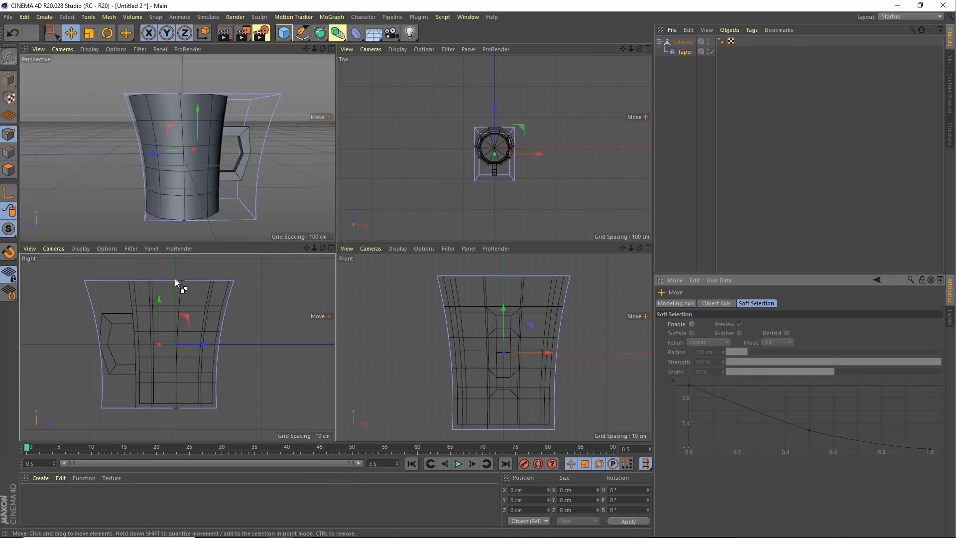
mouse_move(189, 345)
left_mouse_down()
mouse_move(222, 342)
mouse_move(167, 338)
mouse_move(146, 353)
mouse_move(280, 360)
mouse_move(211, 356)
mouse_move(282, 345)
mouse_move(178, 344)
mouse_move(206, 349)
left_mouse_up()
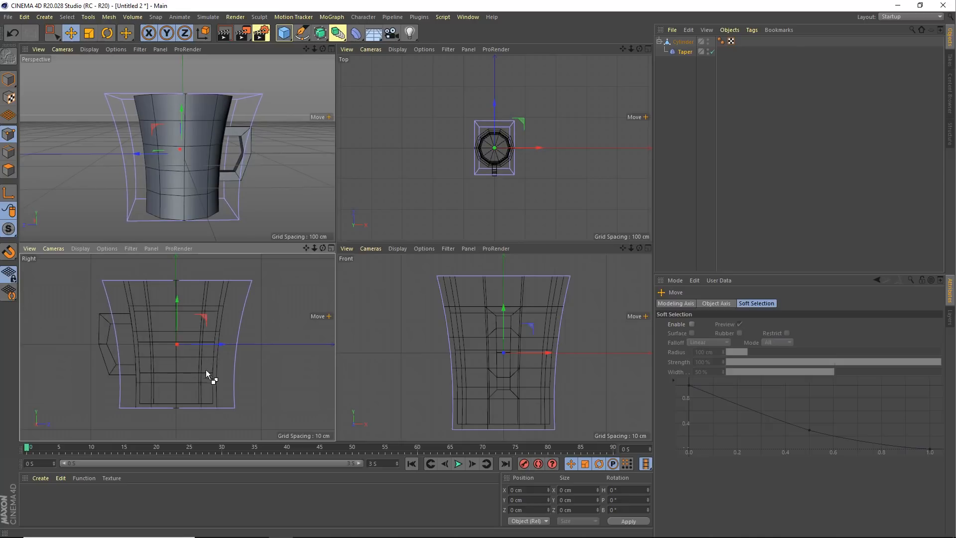
left_click_drag(196, 347, 202, 349)
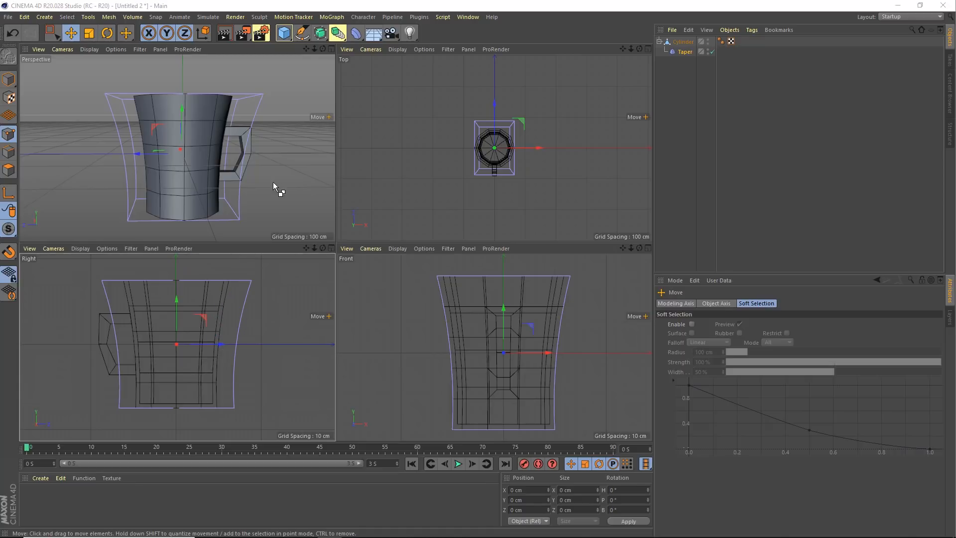
left_click(330, 50)
left_click_drag(375, 257, 311, 254, "alt")
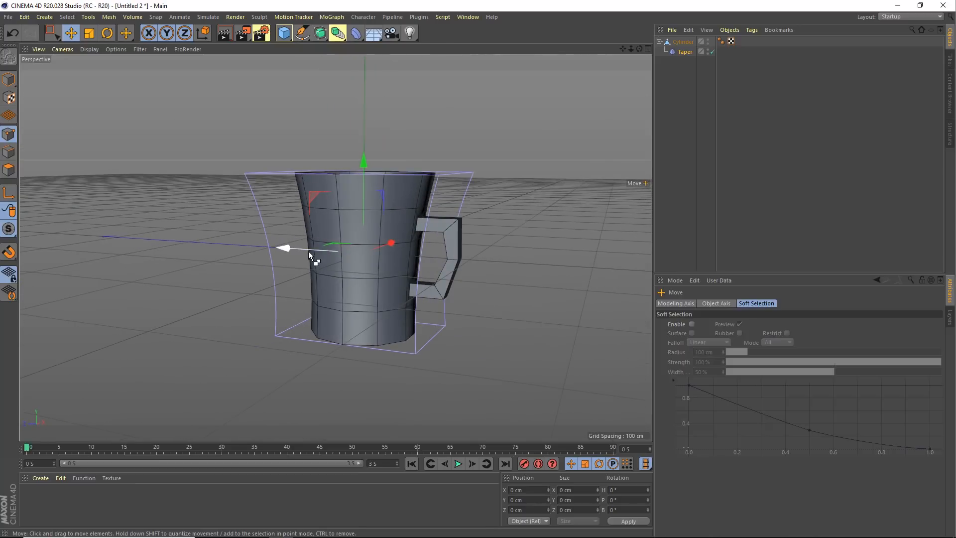
left_click_drag(366, 181, 424, 171)
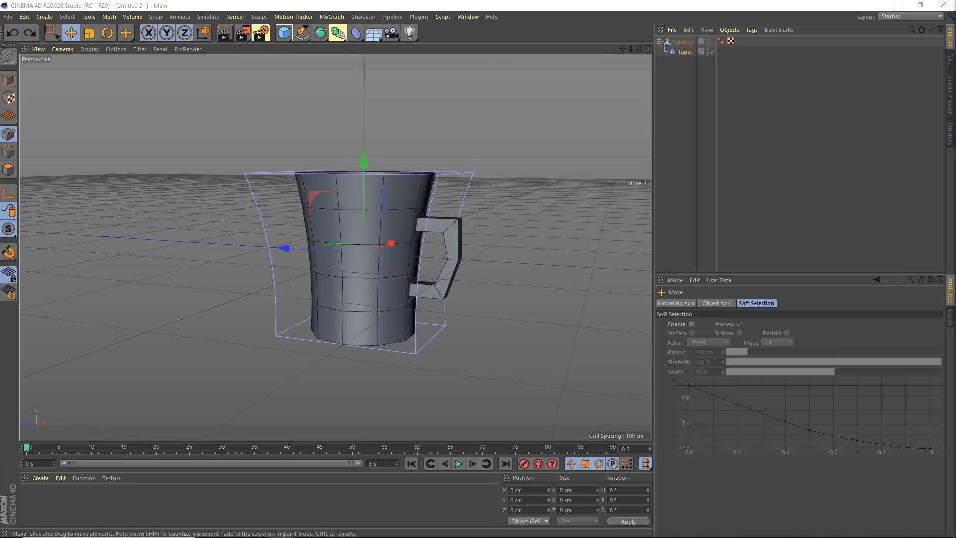
left_click_drag(491, 190, 343, 241, "alt")
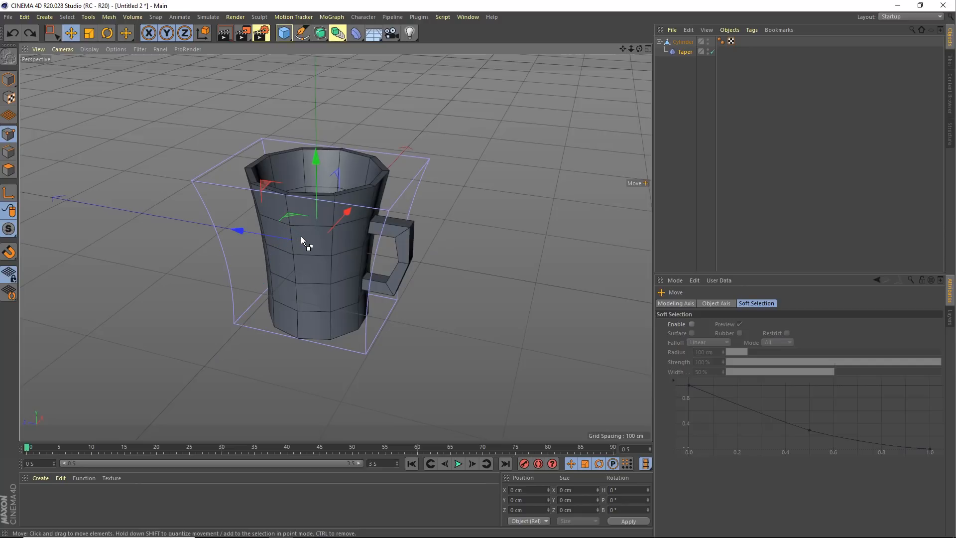
left_click_drag(328, 256, 335, 229)
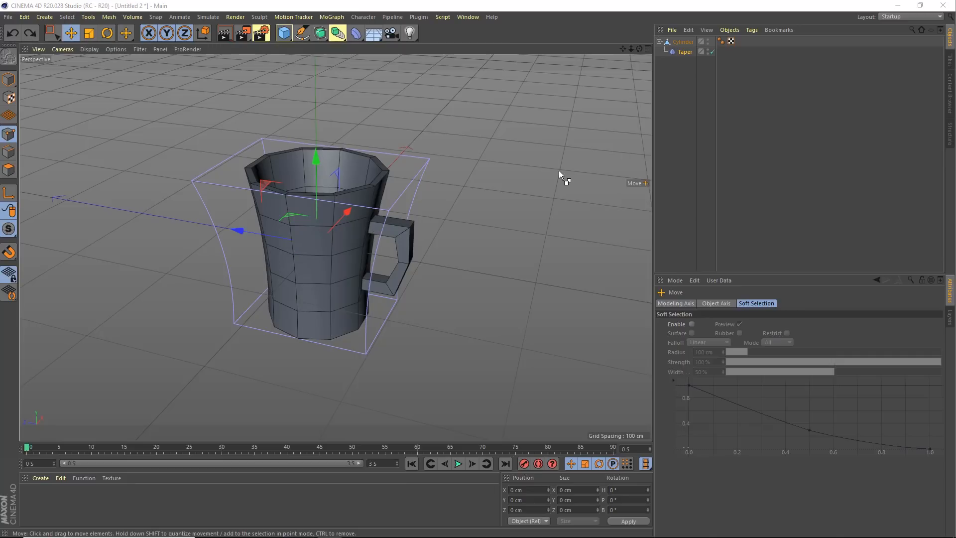
Add a Subdivision Surface, make the Cylinder its child, and select the Cylinder
mouse_move(219, 277)
left_mouse_down()
mouse_move(282, 132)
mouse_move(298, 117)
mouse_move(318, 43)
left_mouse_up()
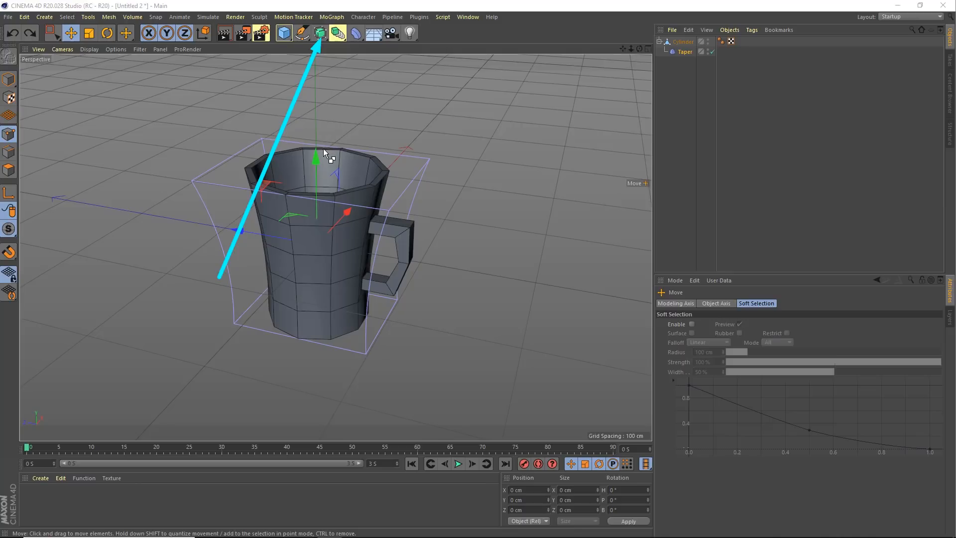
mouse_move(236, 167)
left_mouse_down()
mouse_move(302, 53)
mouse_move(286, 38)
mouse_move(323, 36)
left_mouse_up()
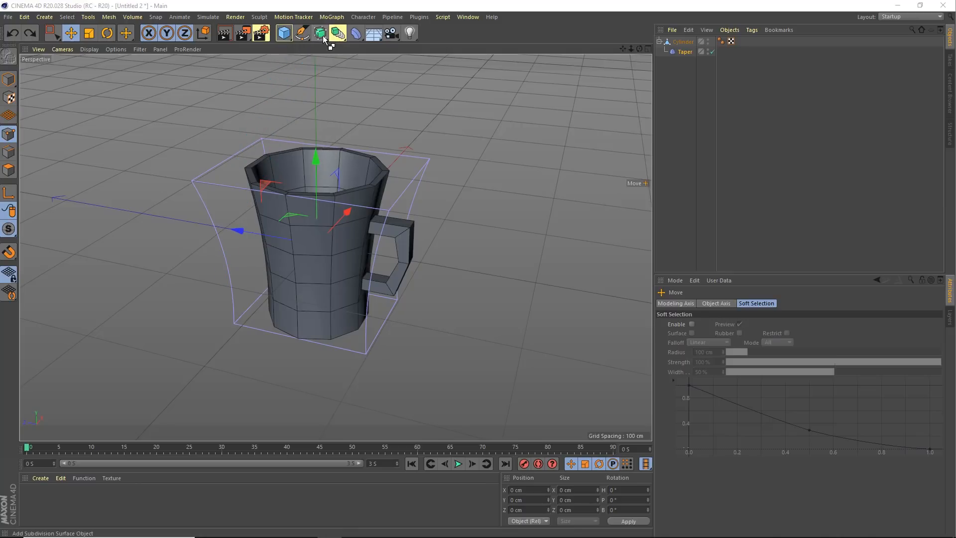
left_click(323, 36)
mouse_move(792, 154)
left_mouse_down()
mouse_move(950, 37)
mouse_move(677, 28)
mouse_move(680, 53)
mouse_move(702, 44)
mouse_move(696, 54)
mouse_move(668, 41)
mouse_move(693, 46)
mouse_move(682, 42)
left_mouse_up()
left_click(683, 52)
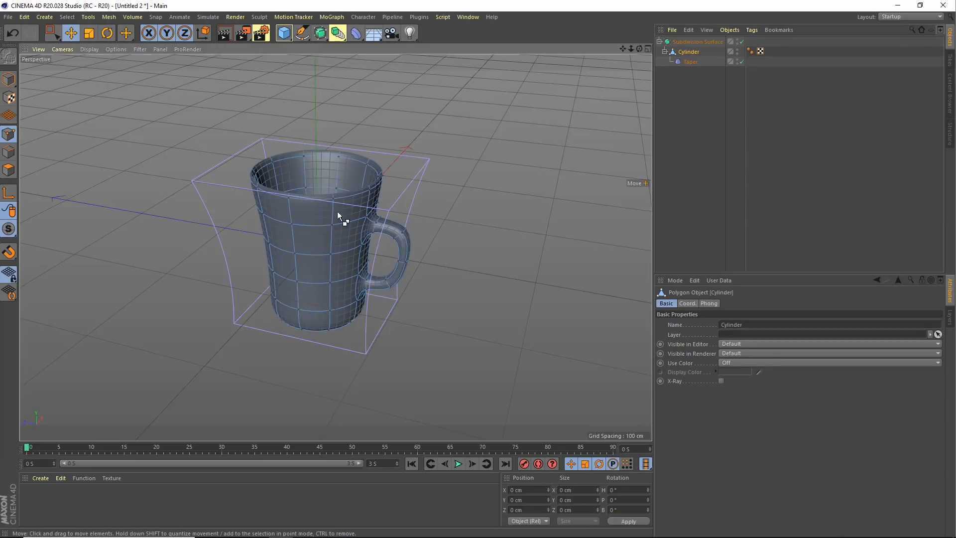
Disable the Taper deformer under the Cylinder
left_click_drag(319, 228, 305, 200, "alt")
right_click_drag(308, 202, 393, 210, "alt")
left_click_drag(363, 200, 360, 227, "alt")
scroll(380, 196, "down", 2)
middle_click_drag(379, 196, 362, 237, "alt")
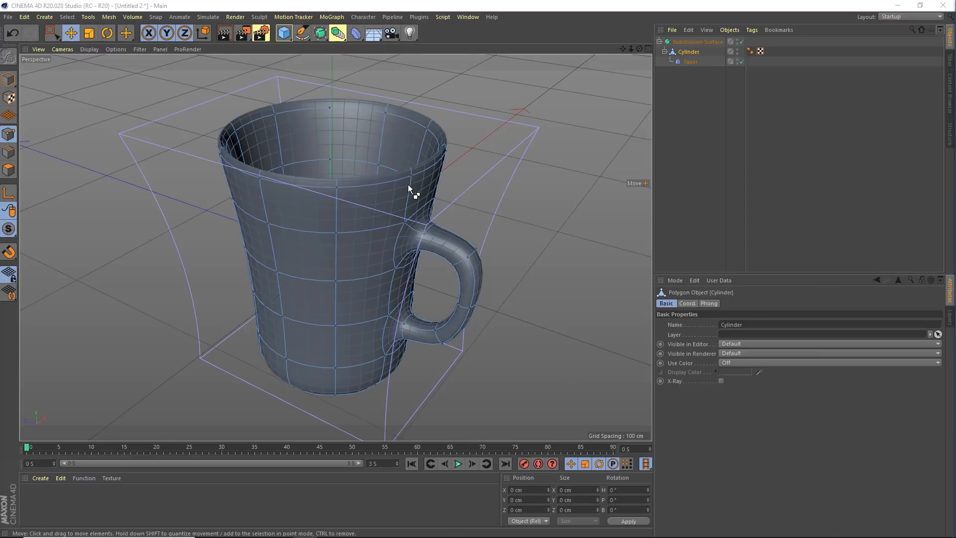
left_click_drag(408, 184, 495, 319, "alt")
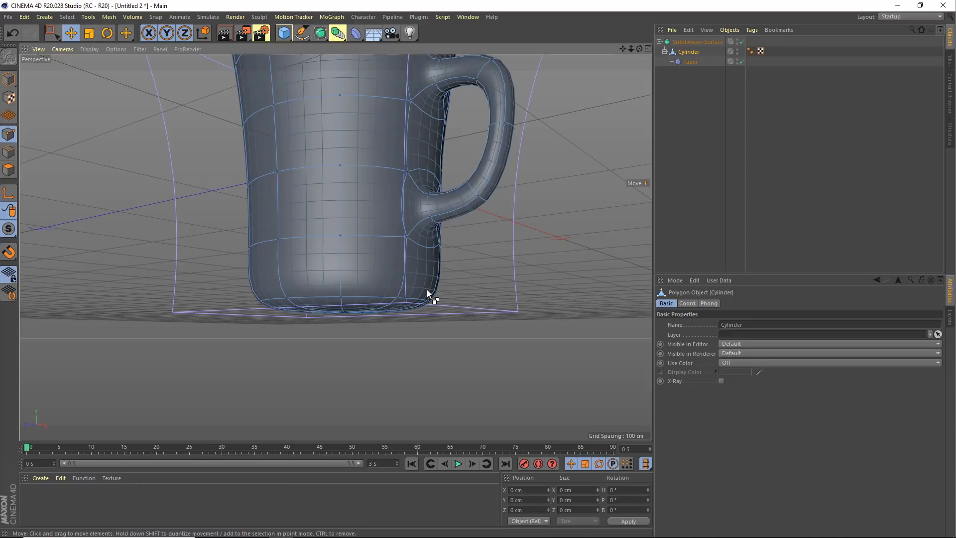
mouse_move(805, 199)
left_mouse_down()
mouse_move(685, 64)
mouse_move(743, 66)
left_mouse_up()
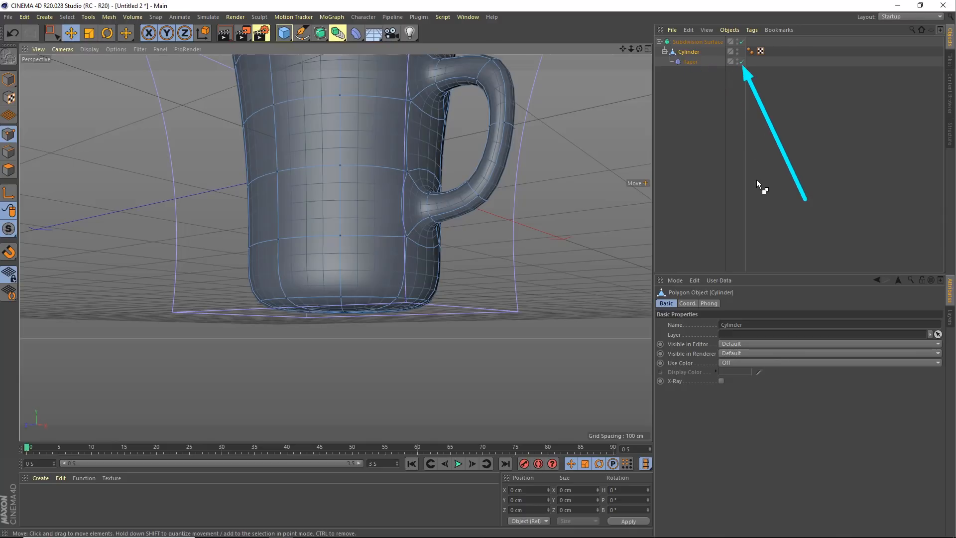
left_click(742, 62)
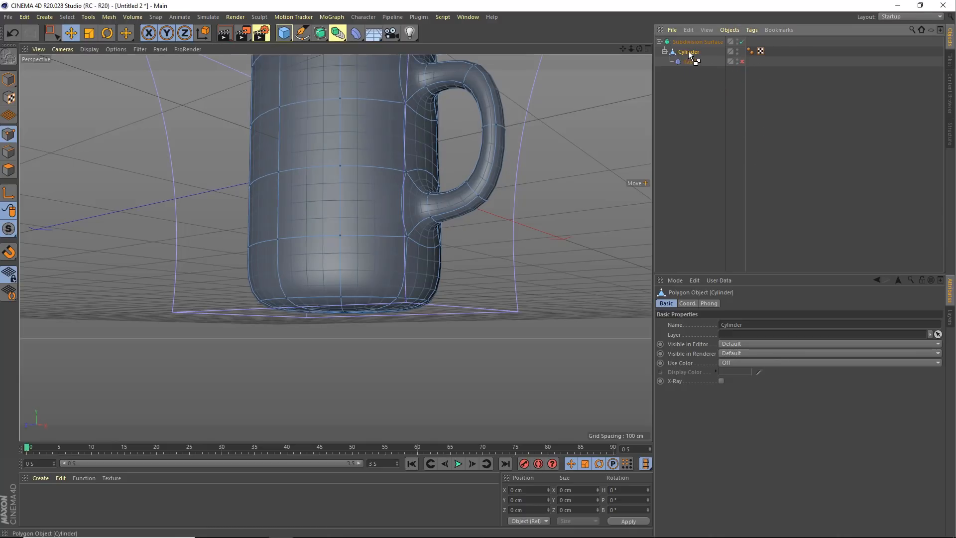
Activate Loop/Path Cut on the Cylinder for cutting the outer wall near the mug's rim
left_click_drag(395, 137, 390, 228, "alt")
middle_click_drag(391, 228, 386, 252, "alt")
mouse_move(777, 172)
left_mouse_down()
mouse_move(680, 57)
mouse_move(694, 58)
mouse_move(22, 131)
mouse_move(20, 171)
left_mouse_up()
key("Escape")
middle_click_drag(328, 111, 310, 218, "alt")
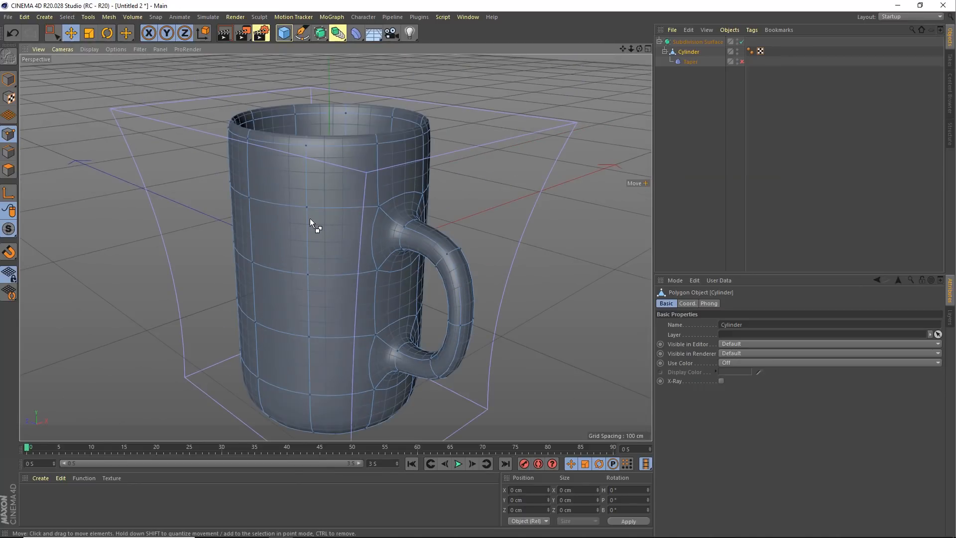
right_click(309, 211)
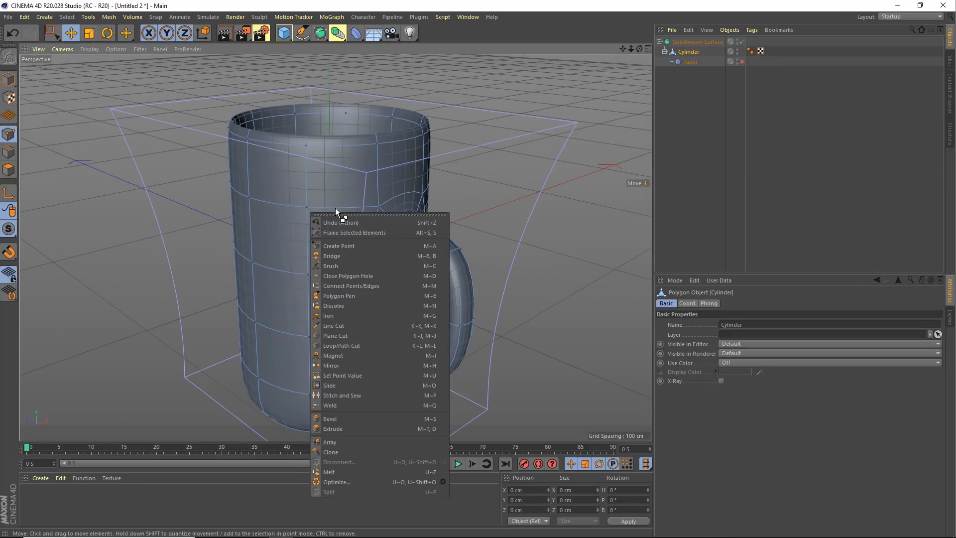
left_click(336, 345)
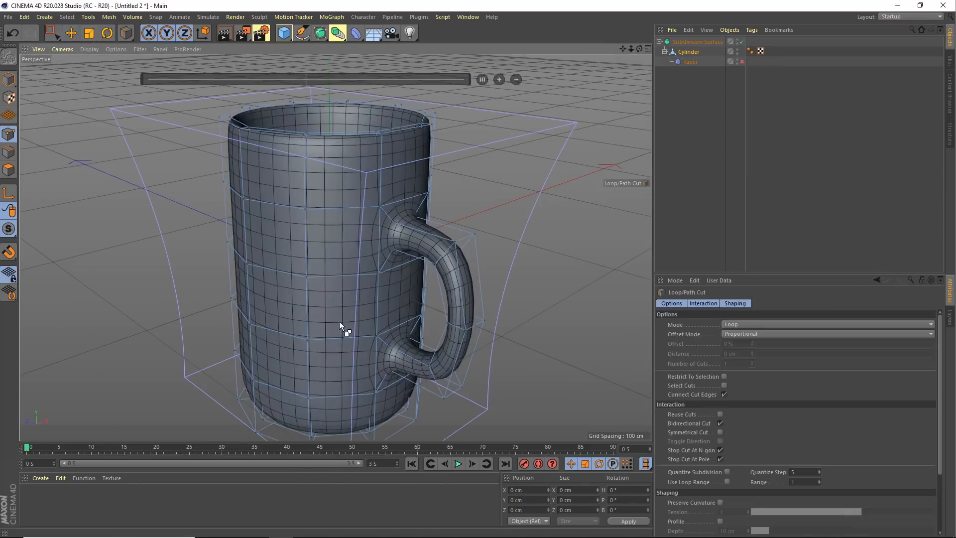
left_click_drag(365, 204, 312, 182, "alt")
right_click_drag(313, 182, 356, 169, "alt")
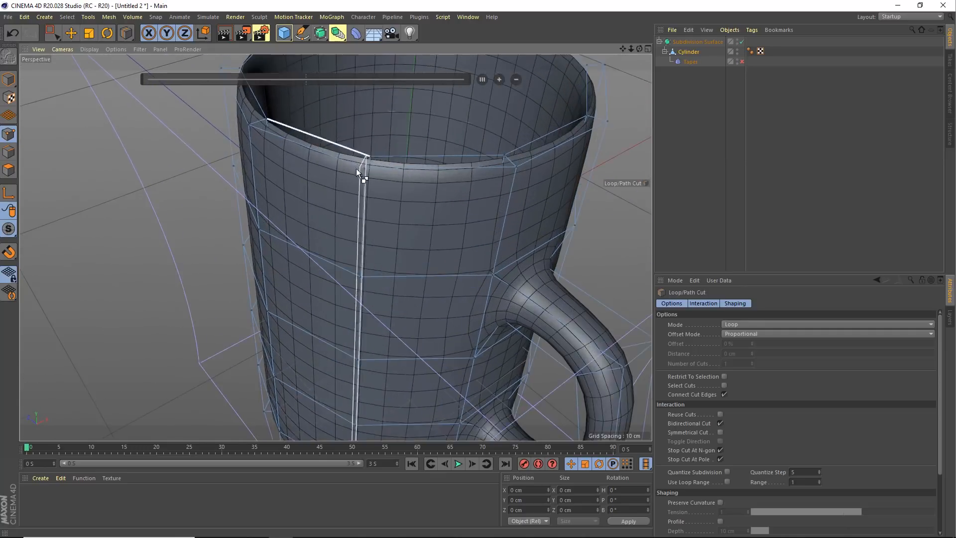
left_click_drag(311, 217, 325, 182, "alt")
middle_click_drag(339, 186, 322, 240, "alt")
right_click_drag(251, 200, 309, 203, "alt")
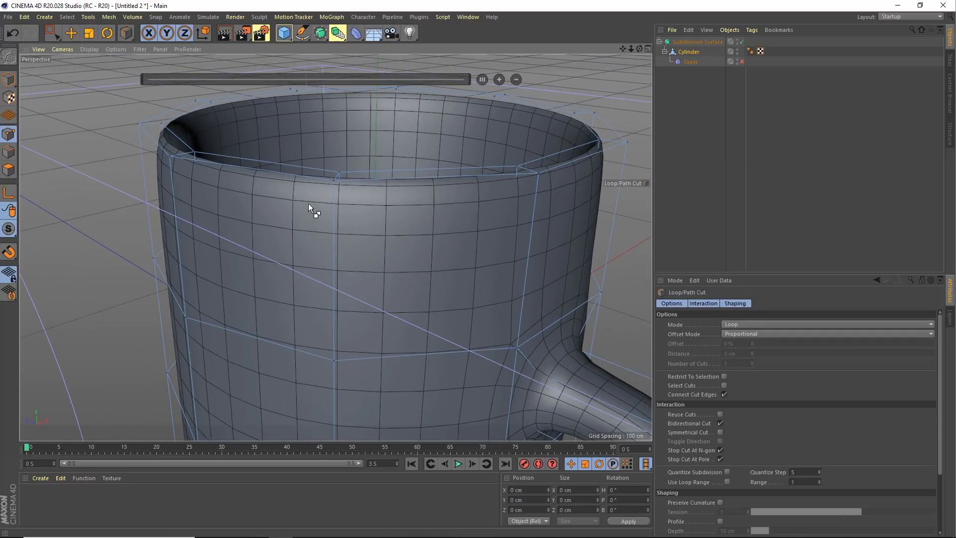
left_click_drag(306, 205, 306, 223, "alt")
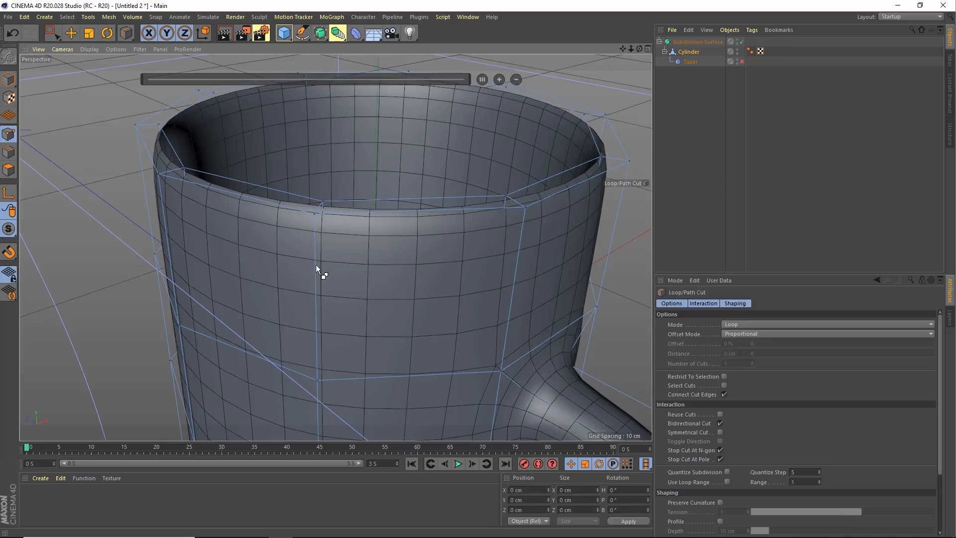
mouse_move(407, 426)
left_mouse_down()
mouse_move(373, 302)
mouse_move(437, 300)
mouse_move(414, 281)
left_mouse_up()
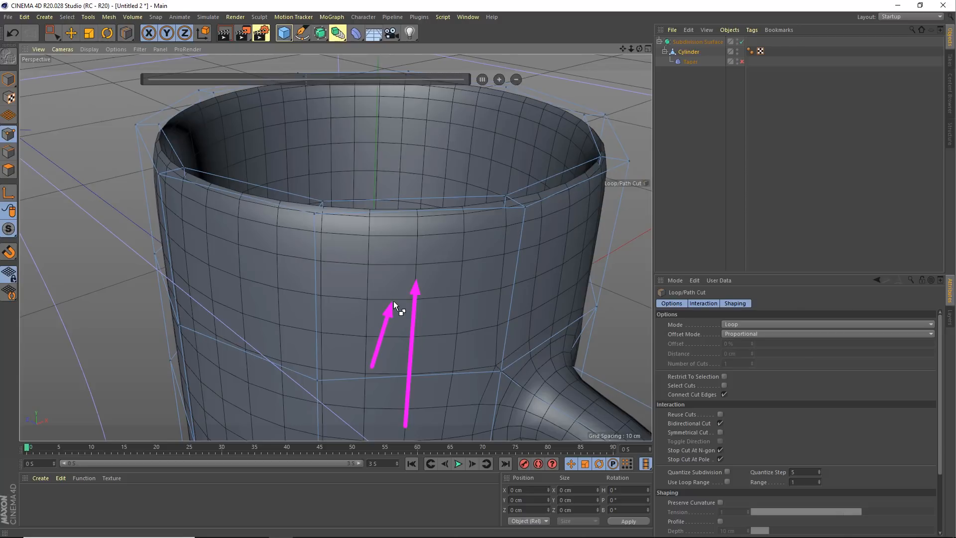
left_click_drag(682, 193, 701, 48)
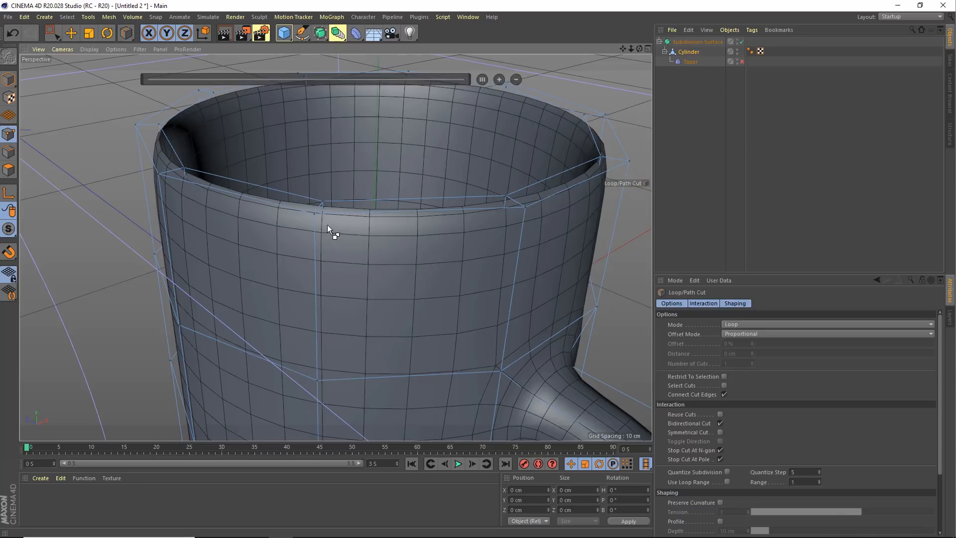
mouse_move(314, 211)
left_mouse_down()
mouse_move(317, 378)
mouse_move(485, 371)
left_mouse_up()
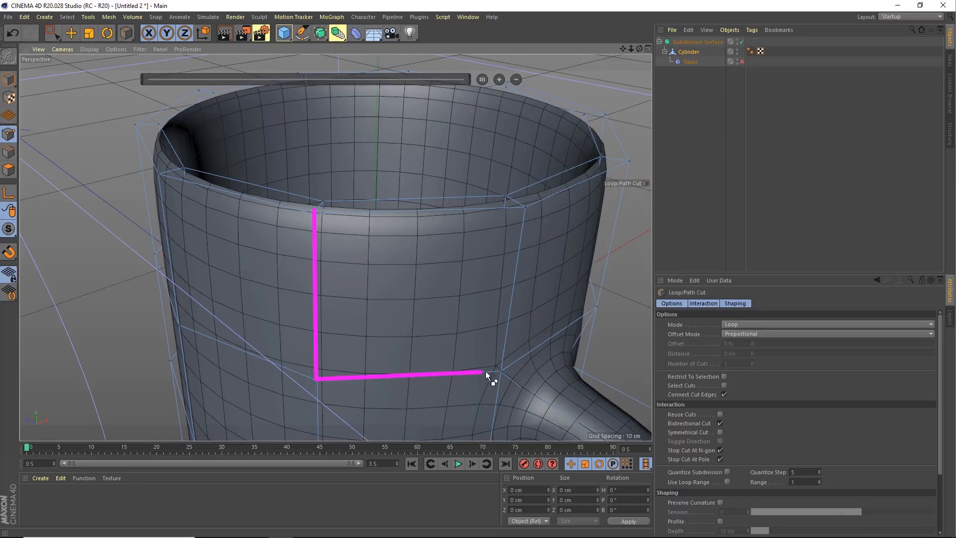
mouse_move(507, 326)
left_mouse_down()
mouse_move(524, 213)
mouse_move(314, 211)
mouse_move(367, 372)
left_mouse_up()
left_click_drag(421, 205, 413, 370)
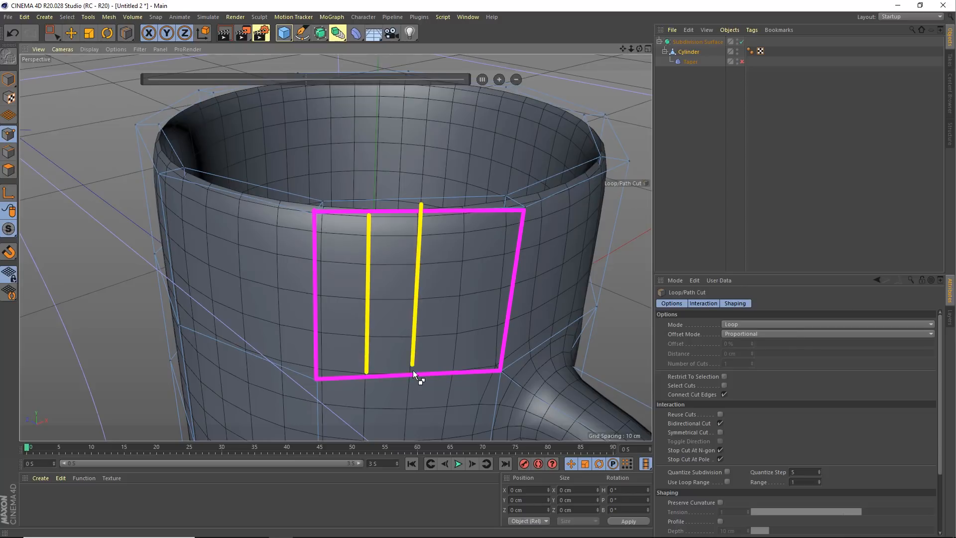
left_click_drag(469, 216, 458, 376)
left_click_drag(316, 330, 482, 331)
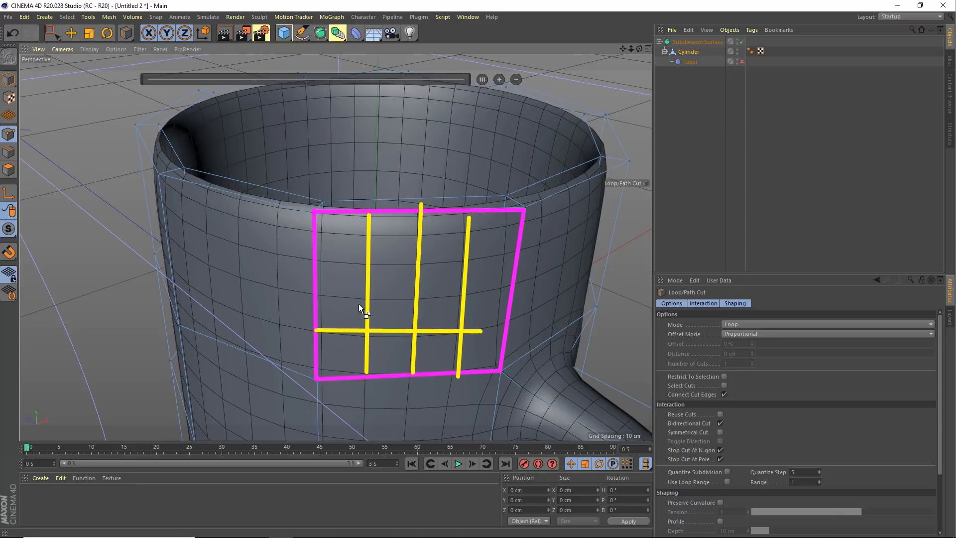
left_click_drag(310, 291, 451, 291)
left_click_drag(307, 255, 441, 258)
key("ctrl+z")
key("ctrl+z")
key("ctrl+z")
key("ctrl+z")
key("ctrl+z")
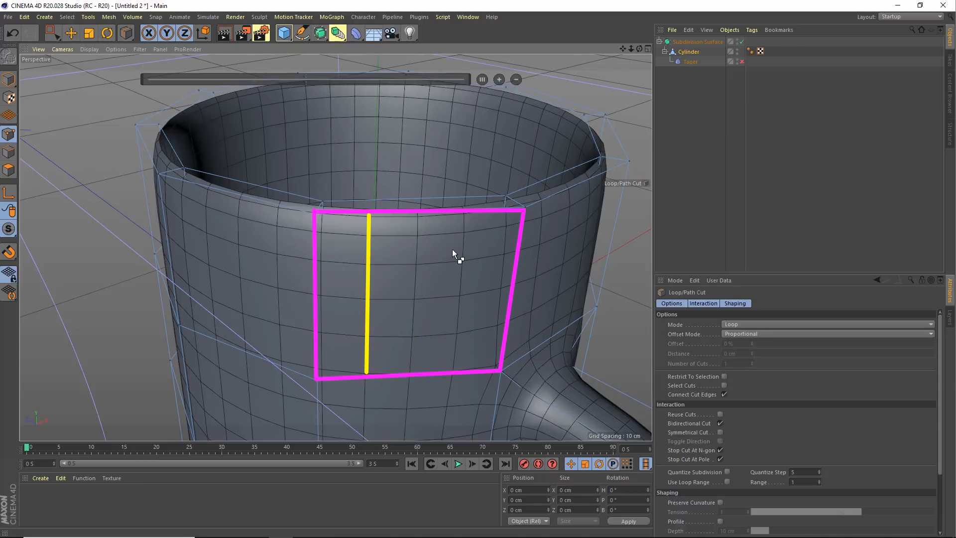
key("ctrl+z")
key("ctrl+z")
key("ctrl+z")
key("ctrl+z")
key("ctrl+z")
mouse_move(162, 355)
left_mouse_down()
mouse_move(178, 188)
mouse_move(168, 179)
mouse_move(206, 188)
mouse_move(157, 147)
mouse_move(221, 191)
mouse_move(181, 172)
mouse_move(247, 194)
mouse_move(234, 214)
left_mouse_up()
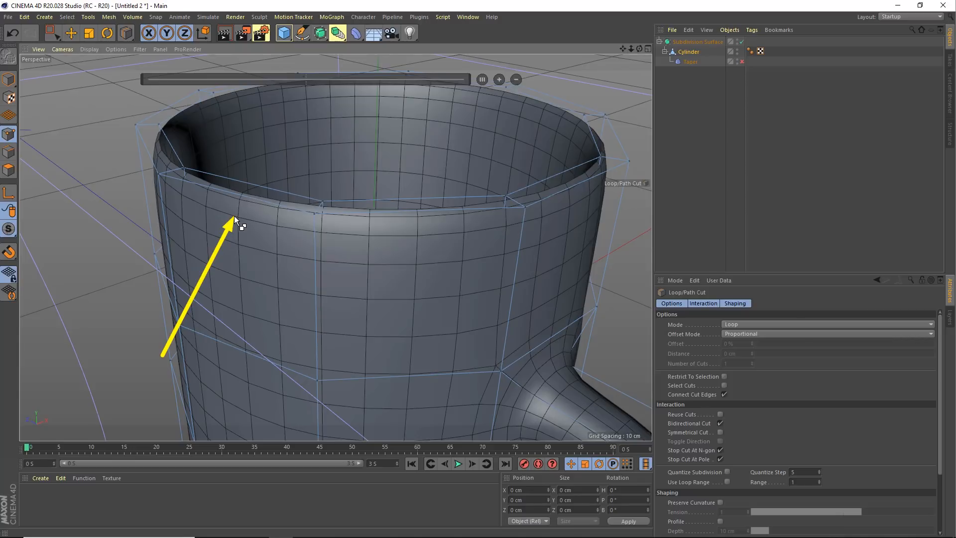
mouse_move(234, 216)
left_mouse_down()
mouse_move(166, 183)
mouse_move(295, 204)
mouse_move(274, 205)
left_mouse_up()
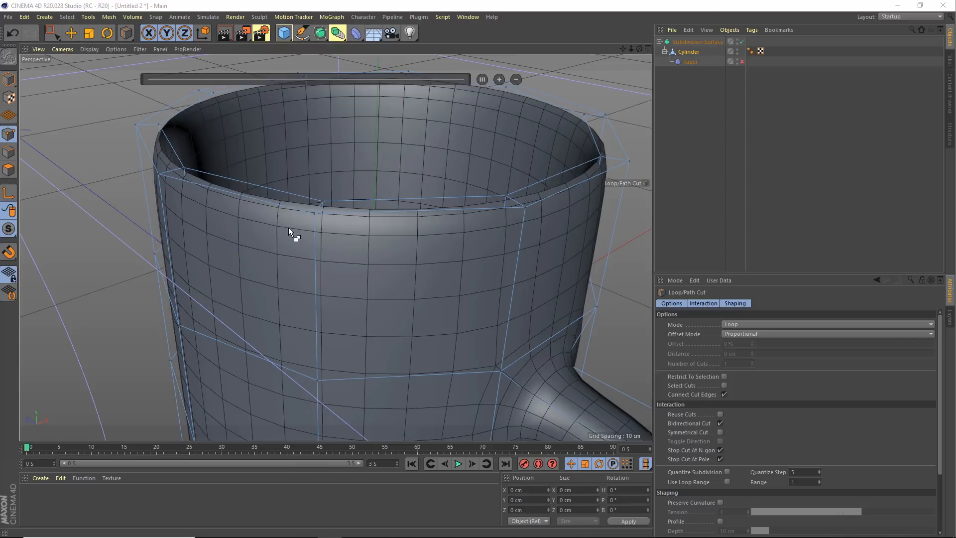
Cut edge loops just below the rim on the mug's outer and inner walls, the inner one at about 1.7% offset
right_click(282, 207)
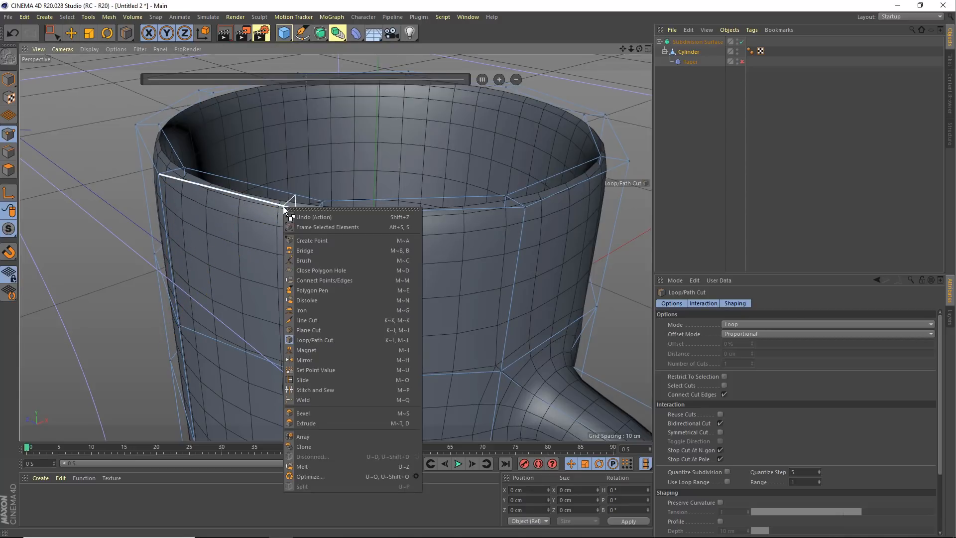
left_click(324, 340)
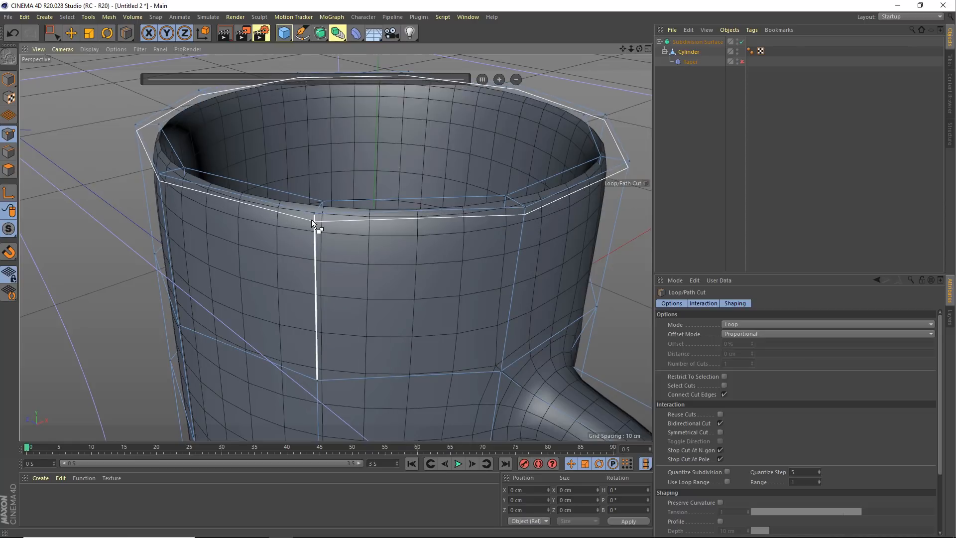
left_click(524, 208)
mouse_move(332, 225)
left_mouse_down("alt")
mouse_move(187, 225)
mouse_move(295, 225)
mouse_move(292, 256)
mouse_move(323, 244)
left_mouse_up("alt")
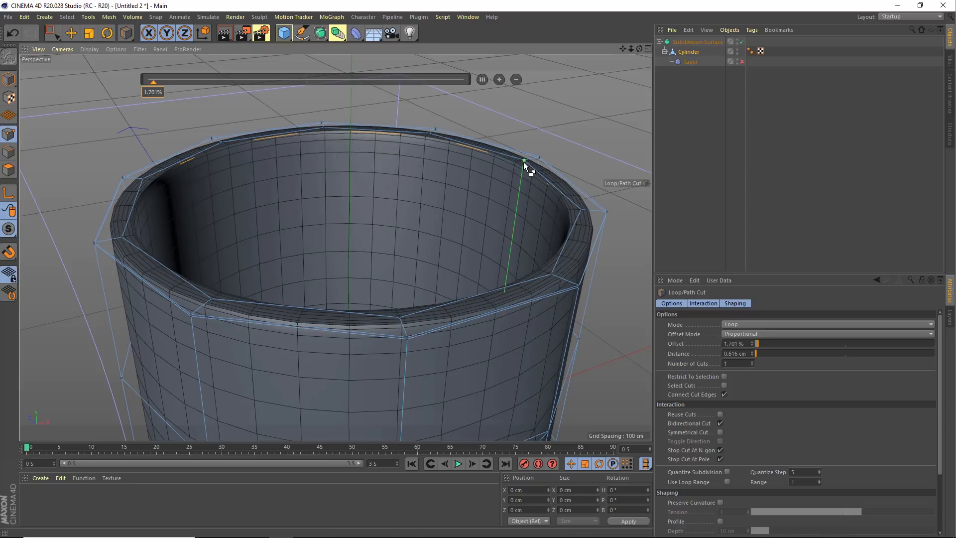
Cut an edge loop around the outer wall just above the mug's base at about 3% offset
scroll(408, 291, "down", 5)
left_click_drag(338, 222, 358, 196, "alt")
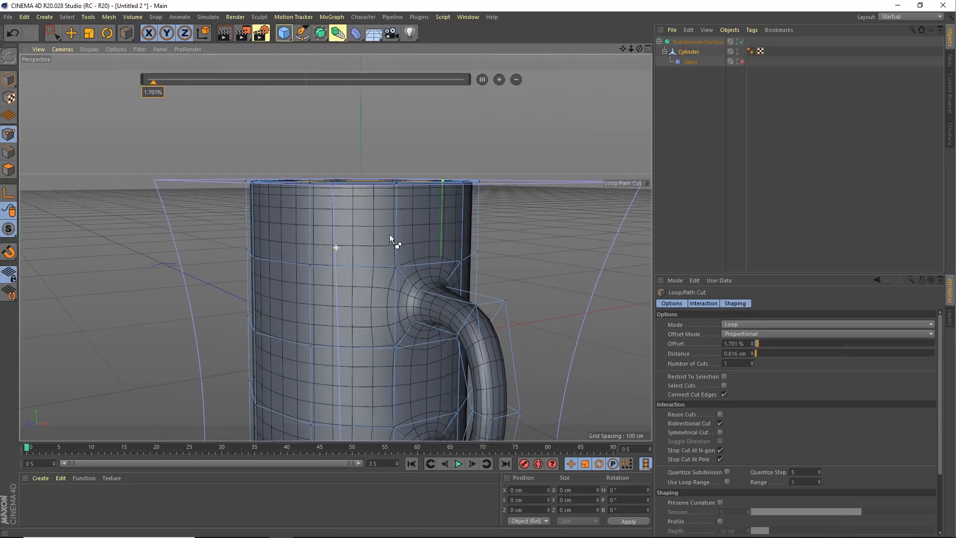
middle_click_drag(389, 234, 398, 120, "alt")
middle_click_drag(364, 274, 371, 172, "alt")
left_click_drag(356, 254, 383, 222, "alt")
right_click_drag(383, 245, 425, 246, "alt")
left_click_drag(425, 245, 342, 304, "alt")
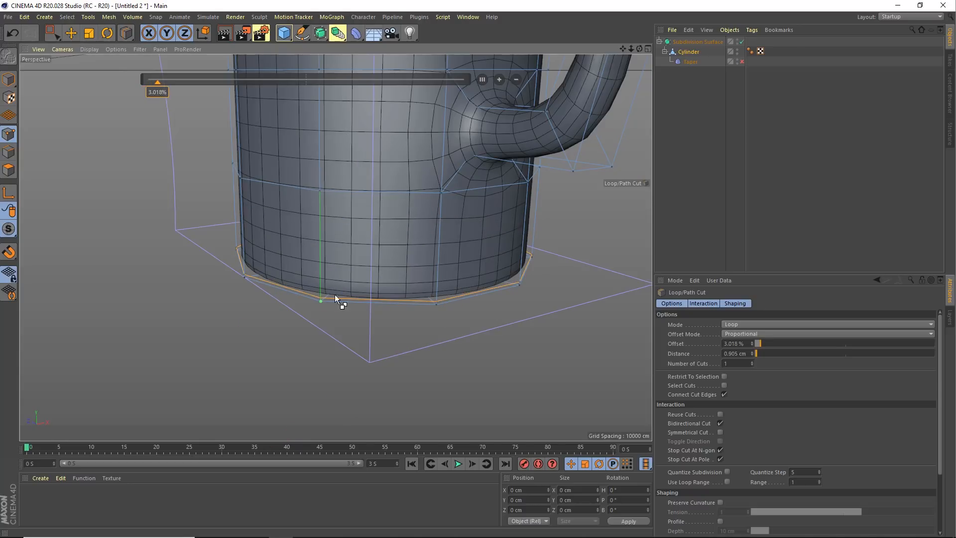
Cut edge loops around both handle joints, at about 86% offset on the lower joint and about 17% on the upper
left_click_drag(438, 217, 381, 273, "alt")
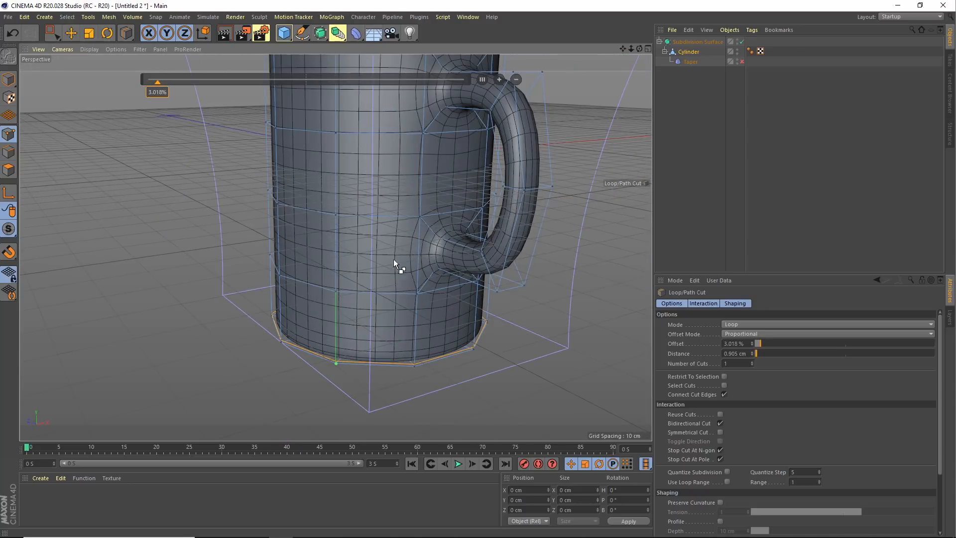
scroll(394, 259, "up", 5)
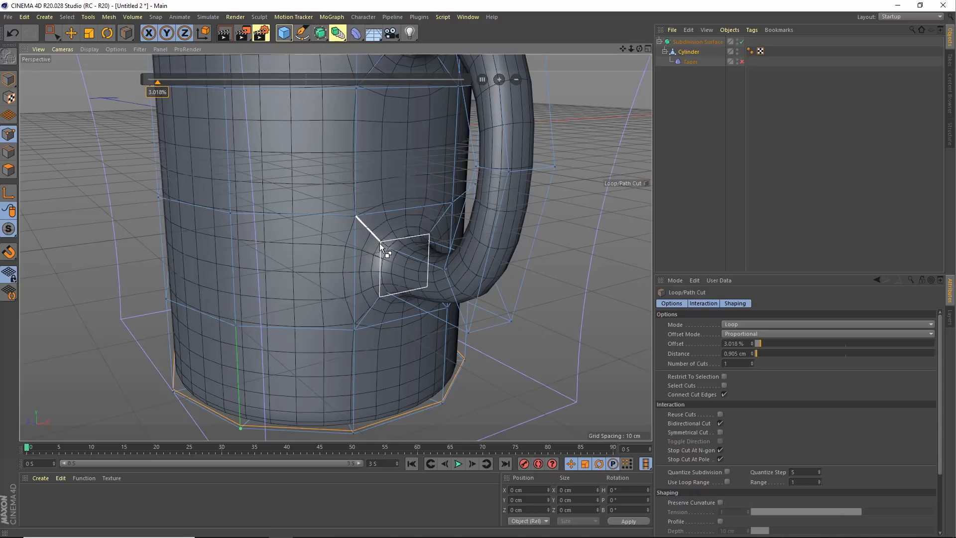
left_click(380, 251)
left_click_drag(424, 287, 371, 168, "alt")
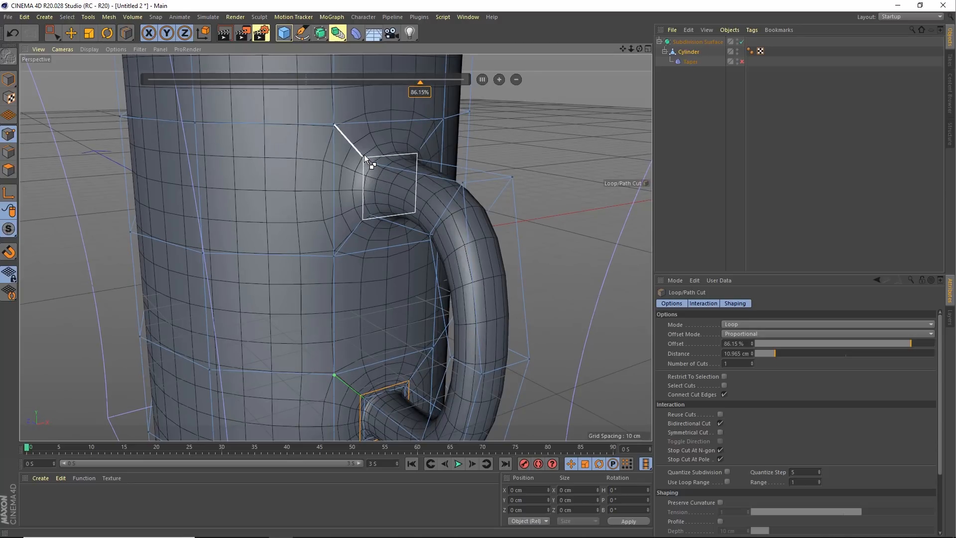
left_click(363, 155)
left_click_drag(419, 186, 396, 199, "alt")
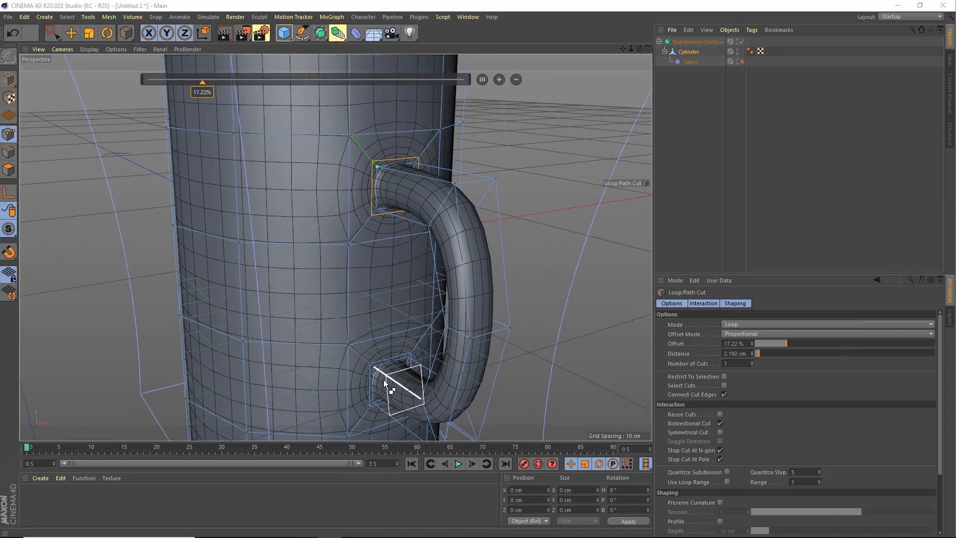
Re-enable the Taper deformer under the Cylinder and switch to Model mode
scroll(410, 226, "down", 5)
left_click_drag(338, 217, 395, 216, "alt")
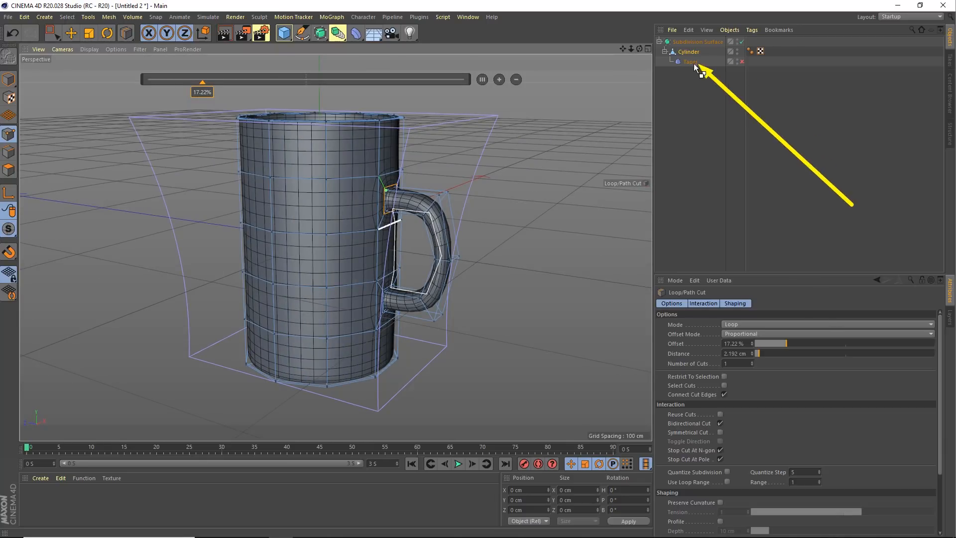
left_click(742, 61)
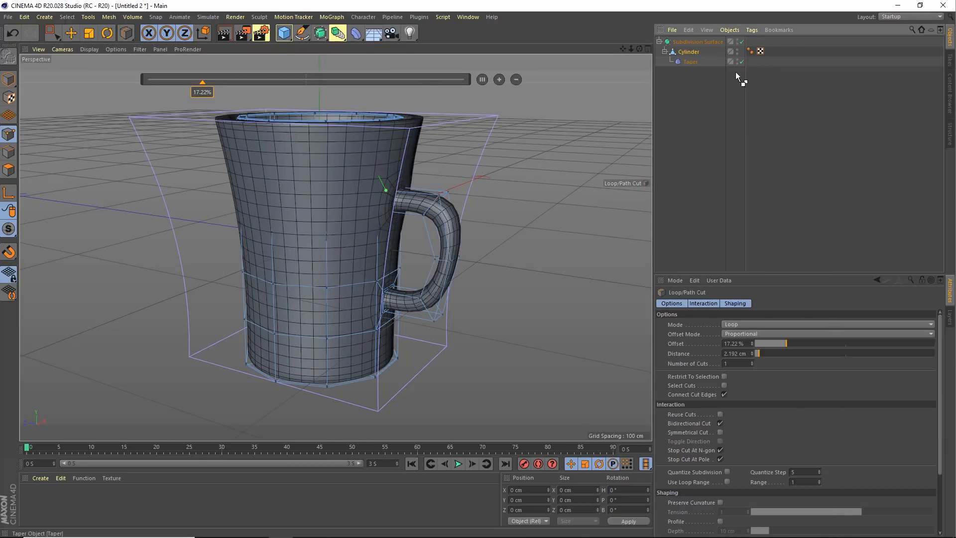
left_click(741, 62)
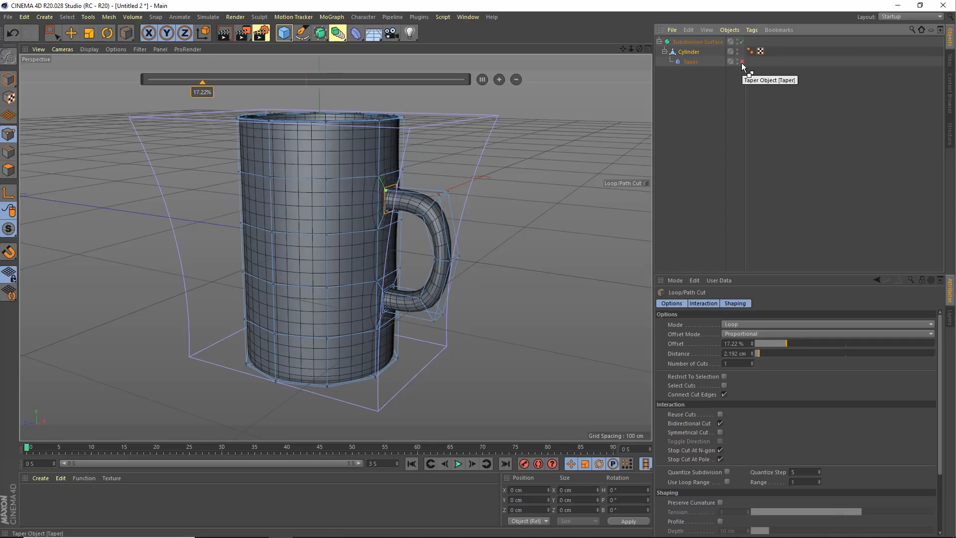
left_click(741, 62)
left_click(741, 62)
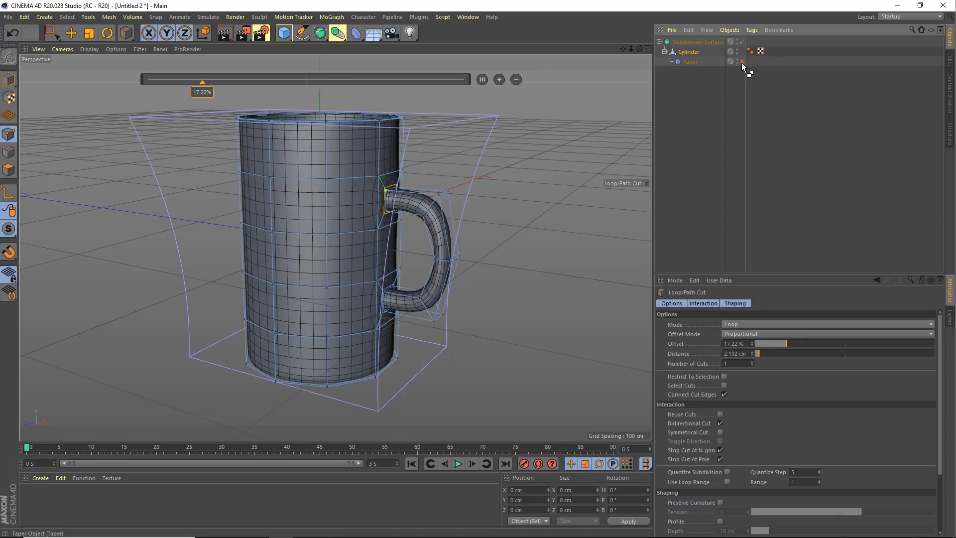
left_click(741, 62)
mouse_move(303, 220)
left_mouse_down("alt")
mouse_move(350, 245)
mouse_move(318, 232)
left_mouse_up("alt")
left_click(8, 80)
left_click_drag(363, 183, 323, 229, "alt")
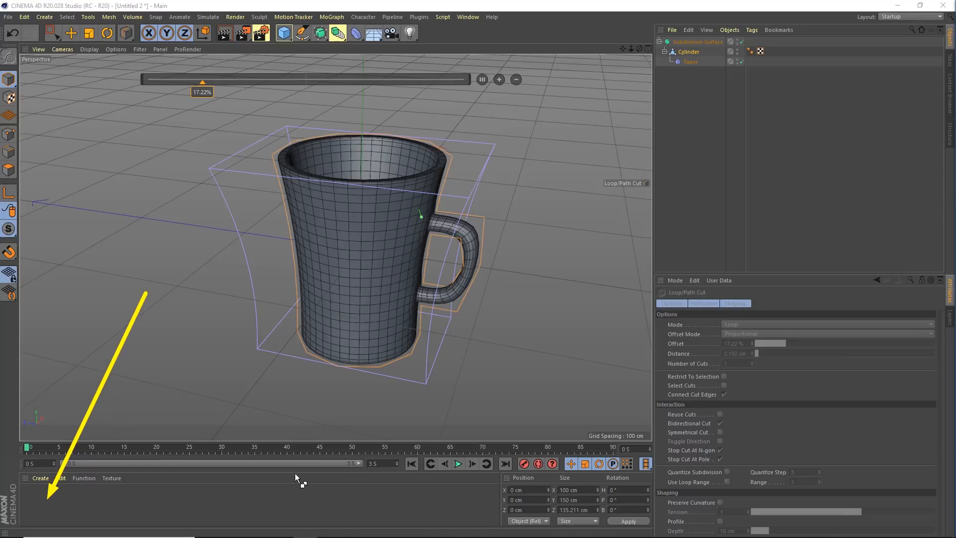
Create two materials and darken the color of Mat.1 to a V value of 14%
double_click(50, 503)
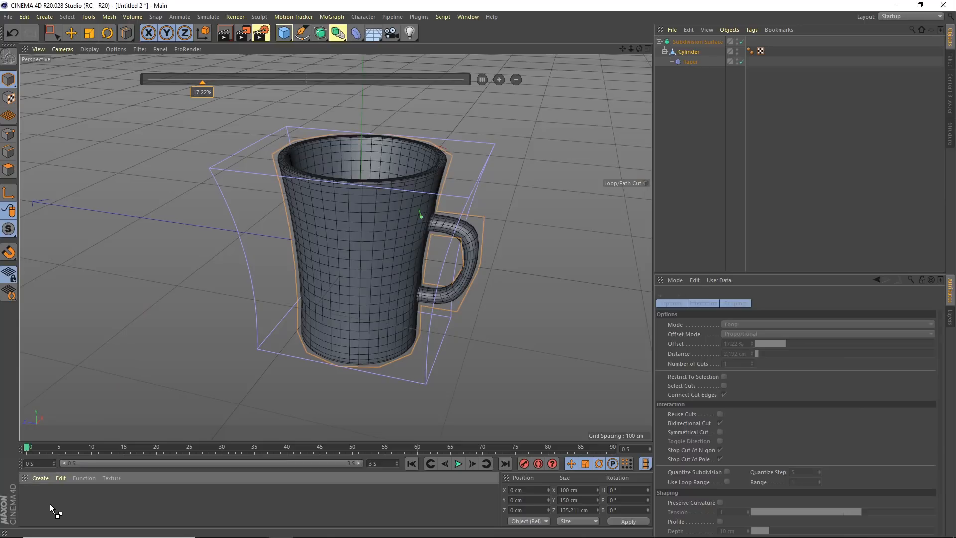
double_click(87, 507)
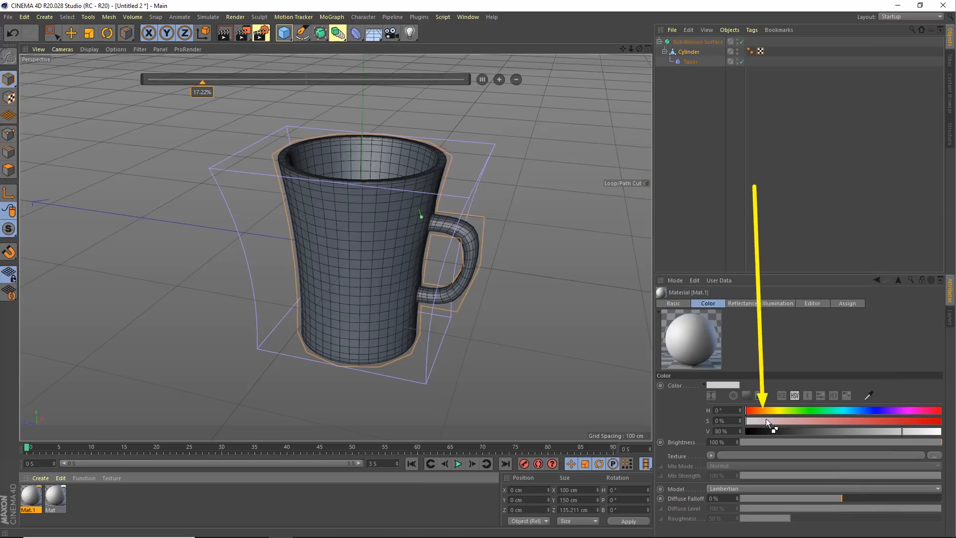
left_click_drag(907, 432, 780, 431)
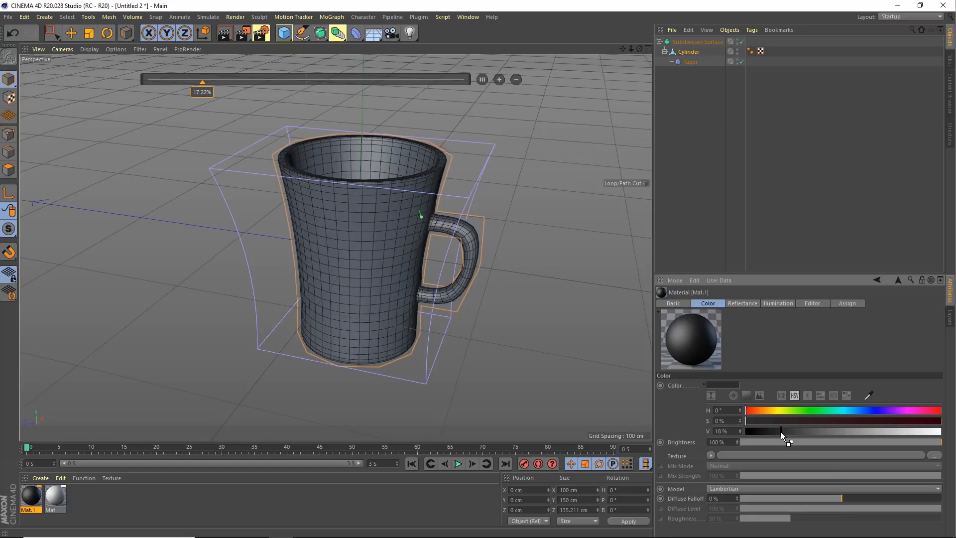
left_click_drag(780, 432, 773, 432)
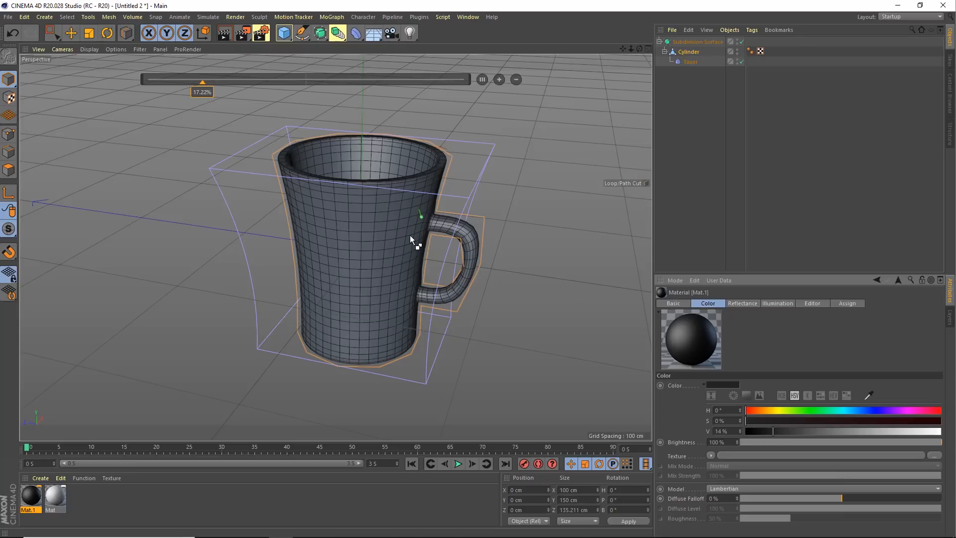
Apply the dark material Mat.1 to the Cylinder, leaving the Loop/Path Cut tool first
middle_click_drag(393, 251, 388, 257, "alt")
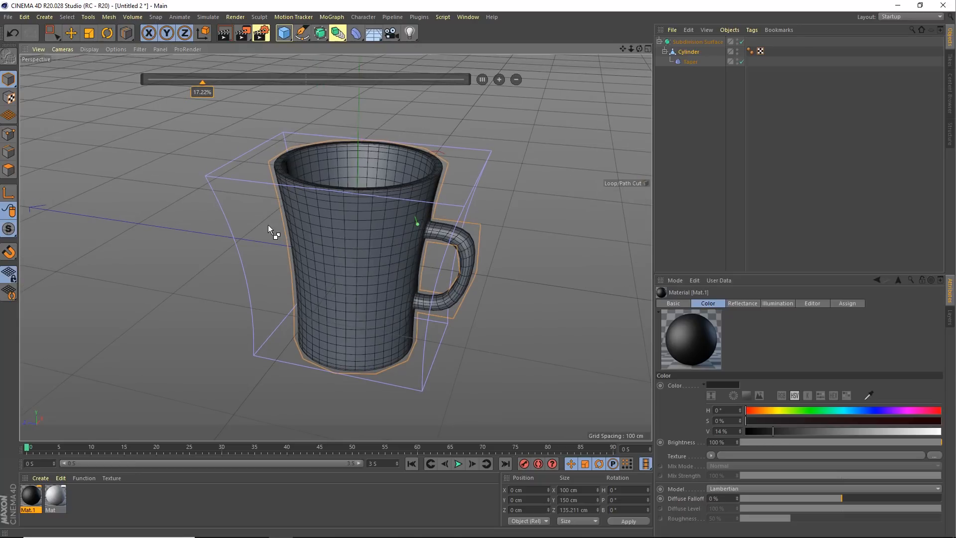
key("space")
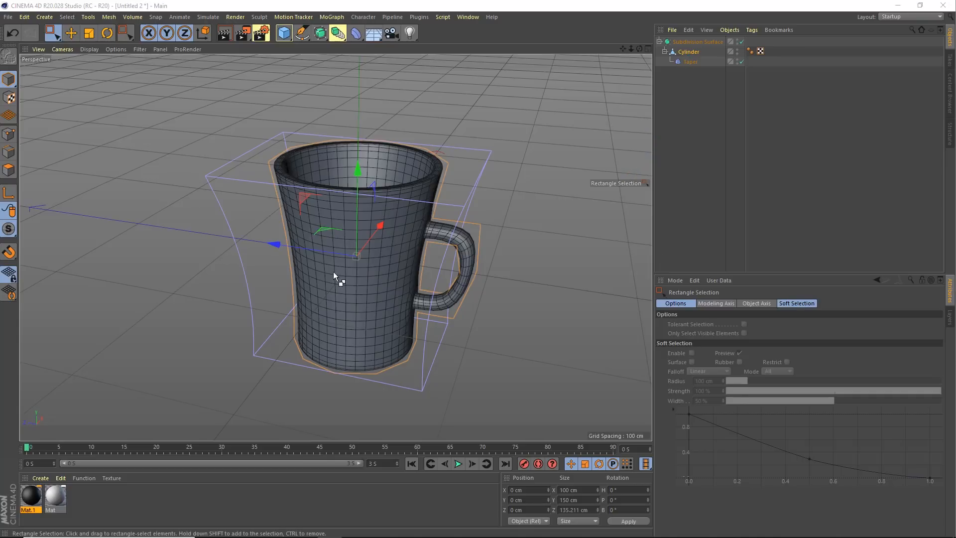
left_click(32, 496)
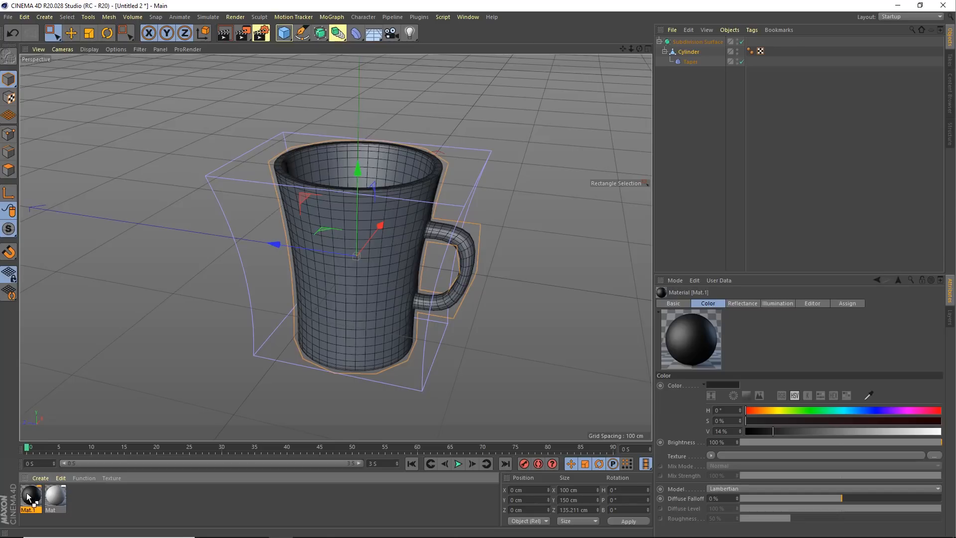
left_click_drag(32, 500, 395, 251)
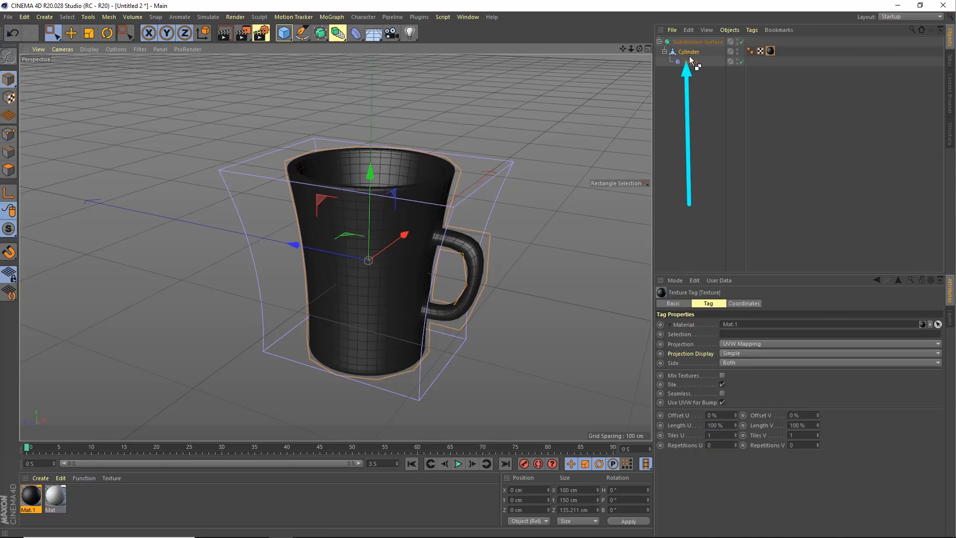
Switch to Polygon mode and loop-select the ring of polygons on top of the mug's rim
left_click_drag(689, 59, 106, 213)
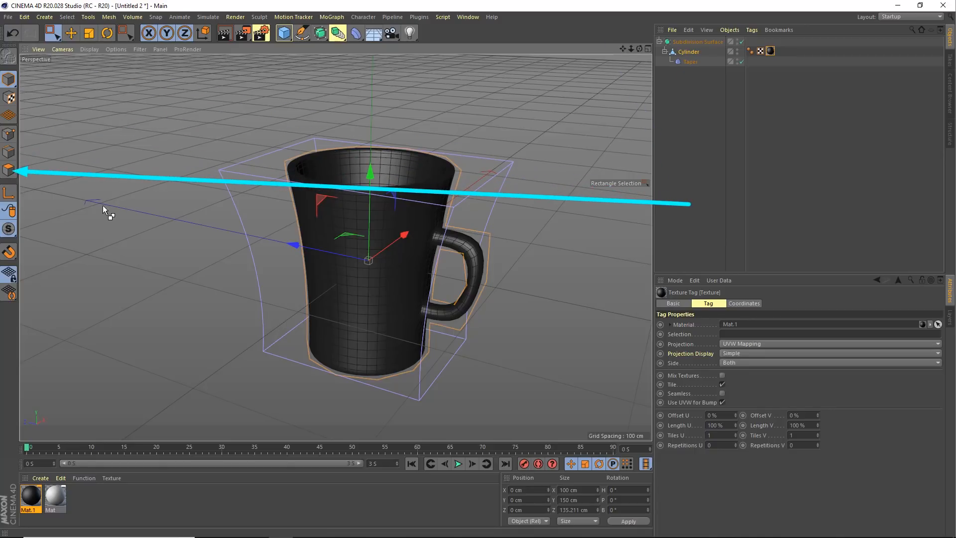
left_click(3, 172)
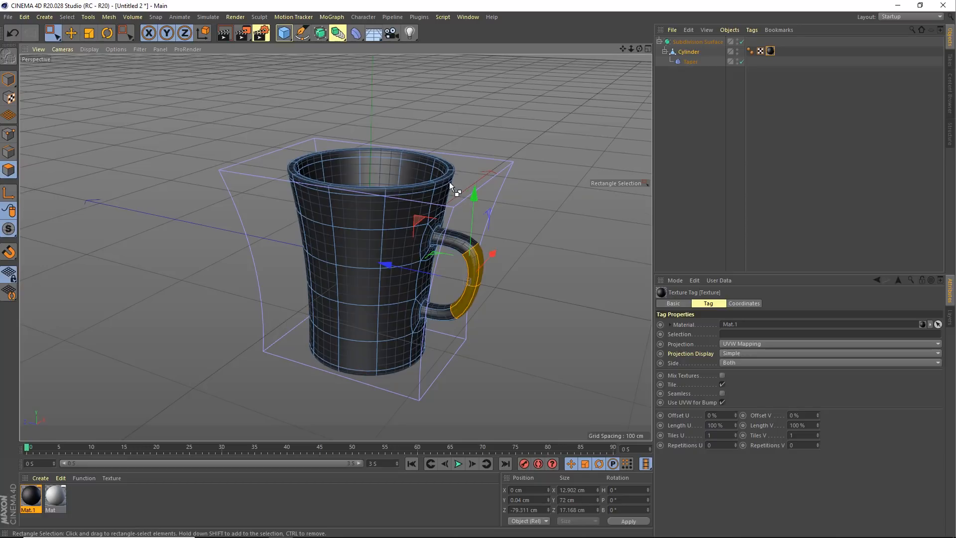
left_click_drag(450, 181, 309, 178, "alt")
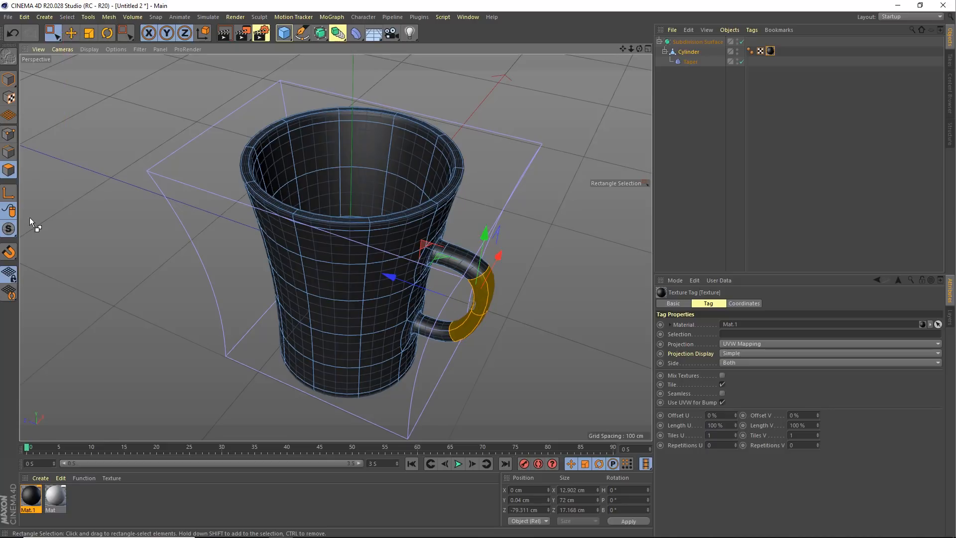
left_click(66, 17)
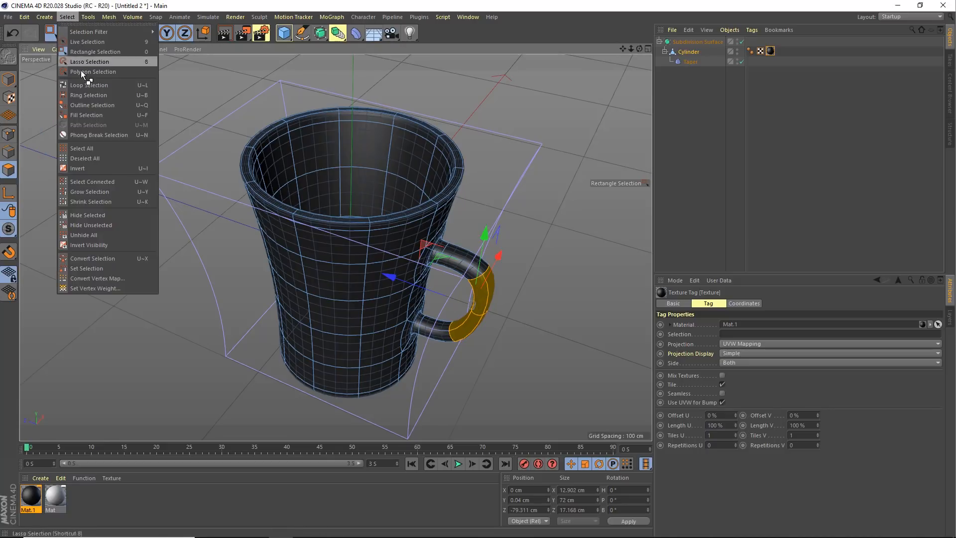
left_click(86, 85)
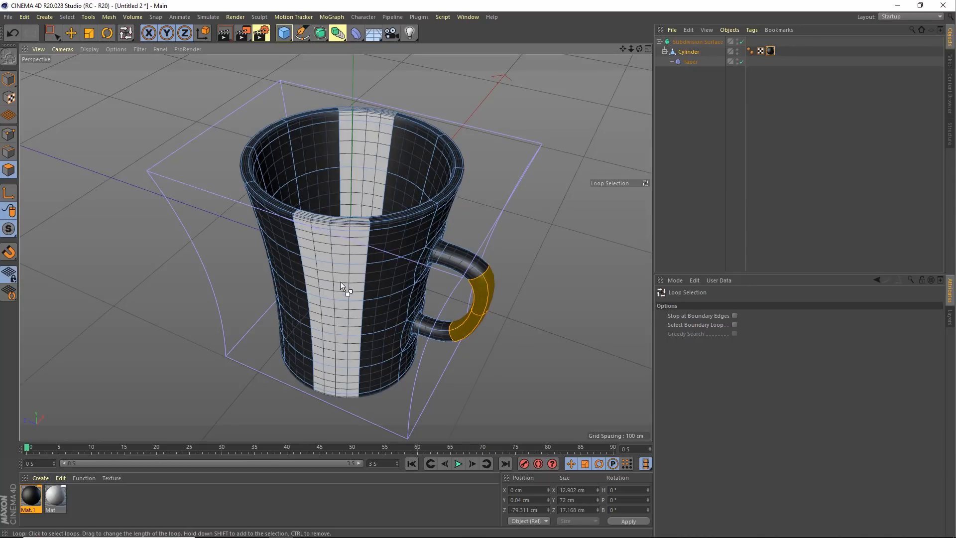
left_click_drag(324, 240, 319, 263, "alt")
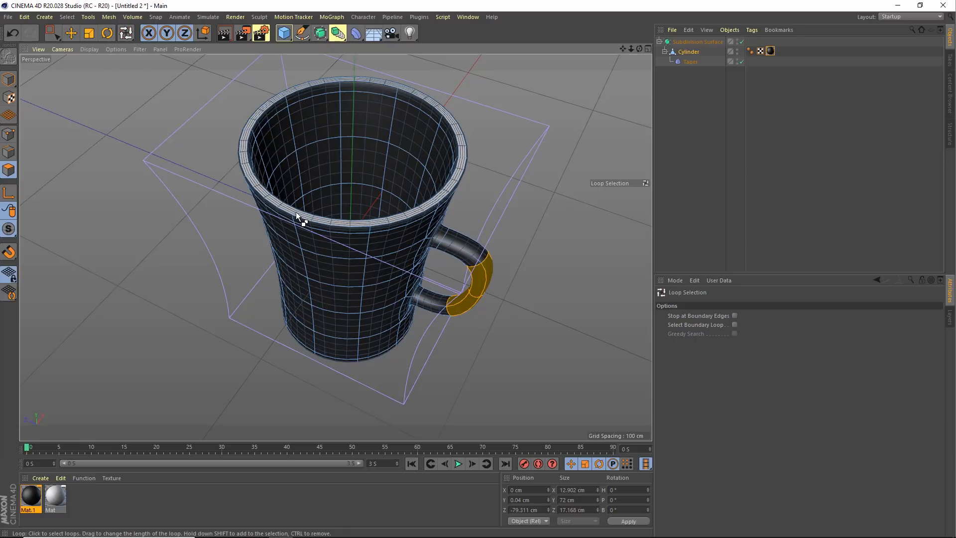
left_click(296, 211)
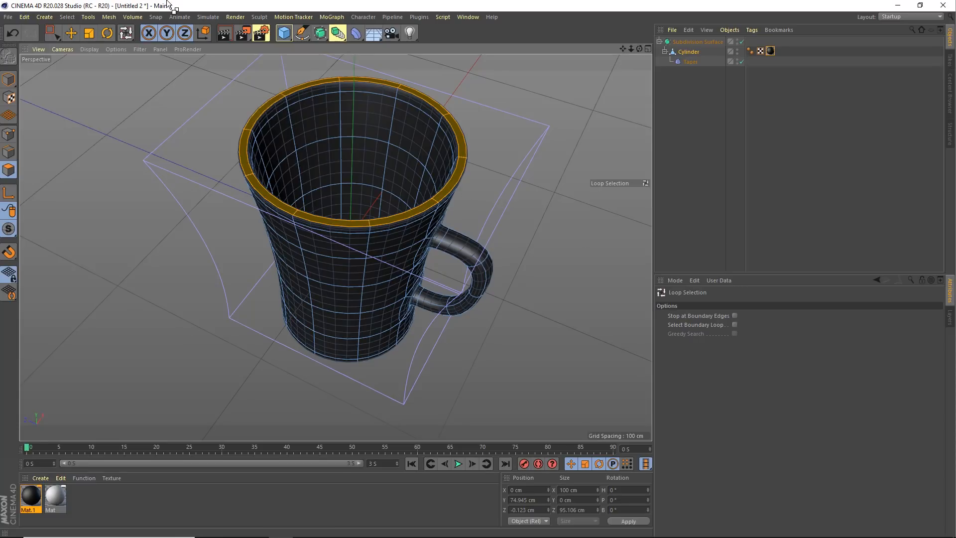
Fill-select the polygons of the mug's interior enclosed by the rim loop and apply the light material Mat to them
left_click(66, 17)
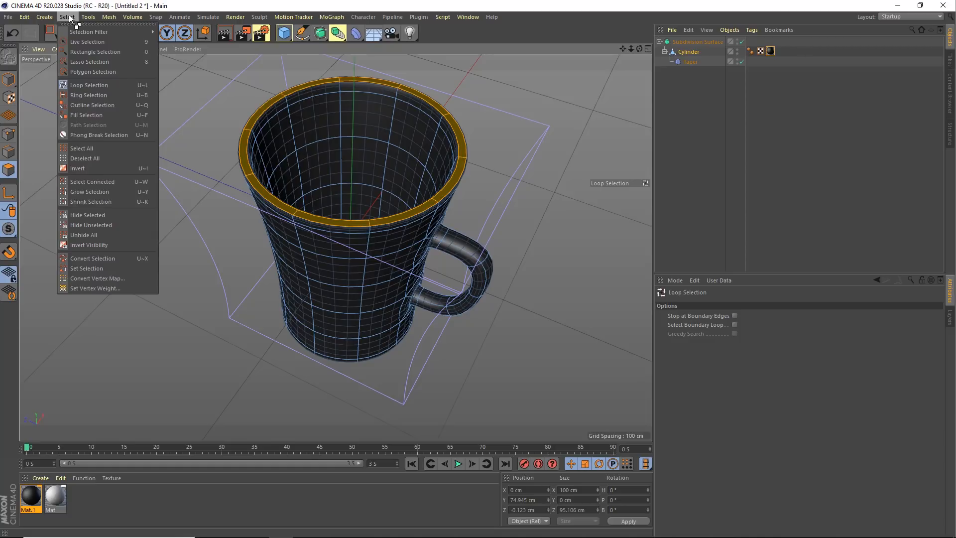
left_click(83, 116)
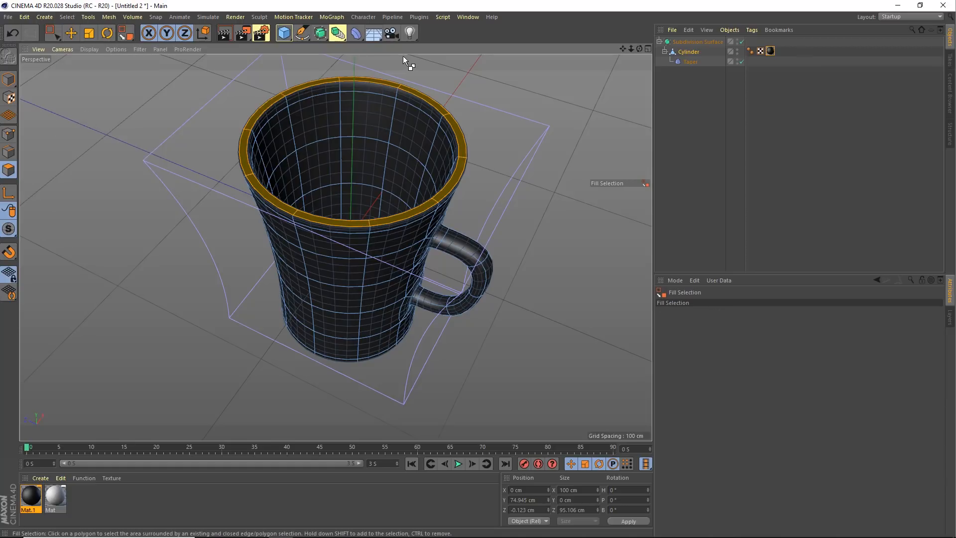
left_click(379, 108)
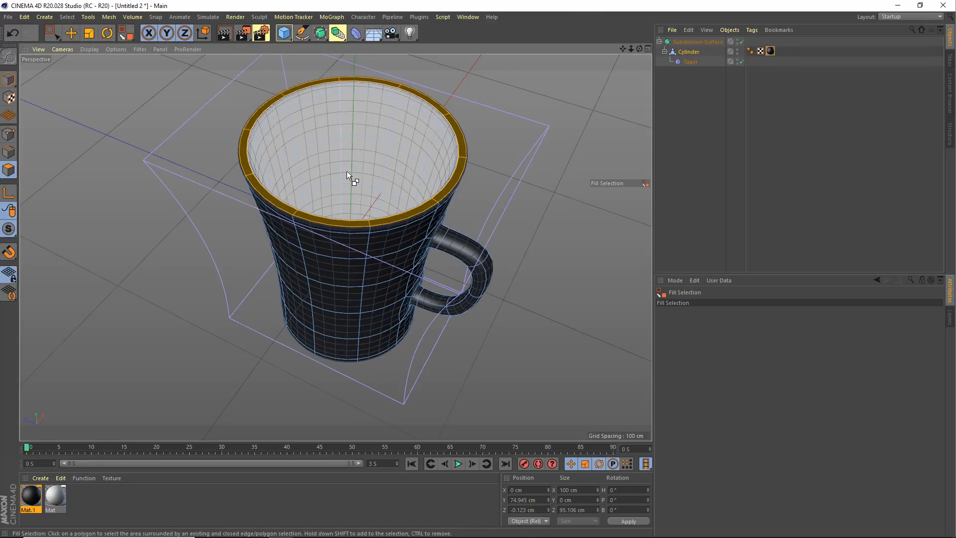
left_click(347, 144)
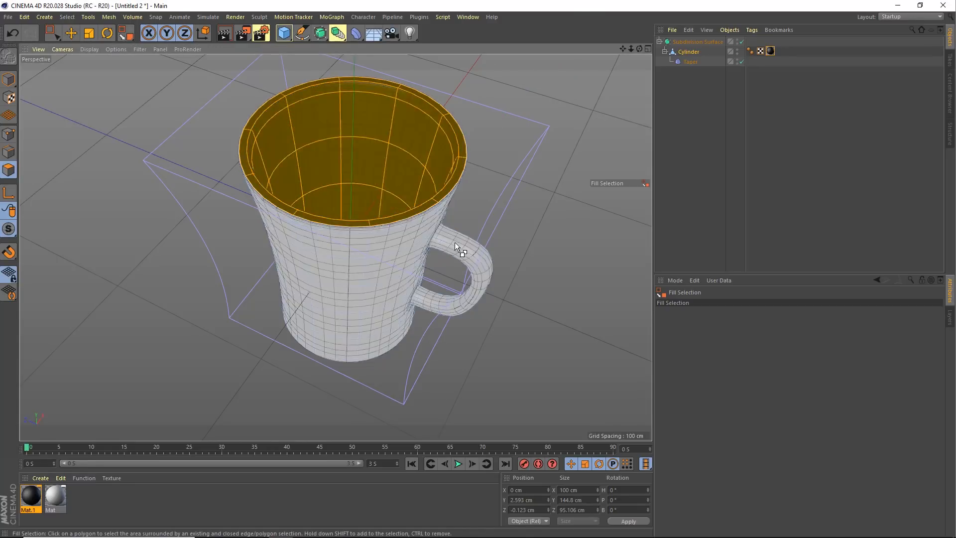
left_click_drag(593, 188, 557, 199, "alt")
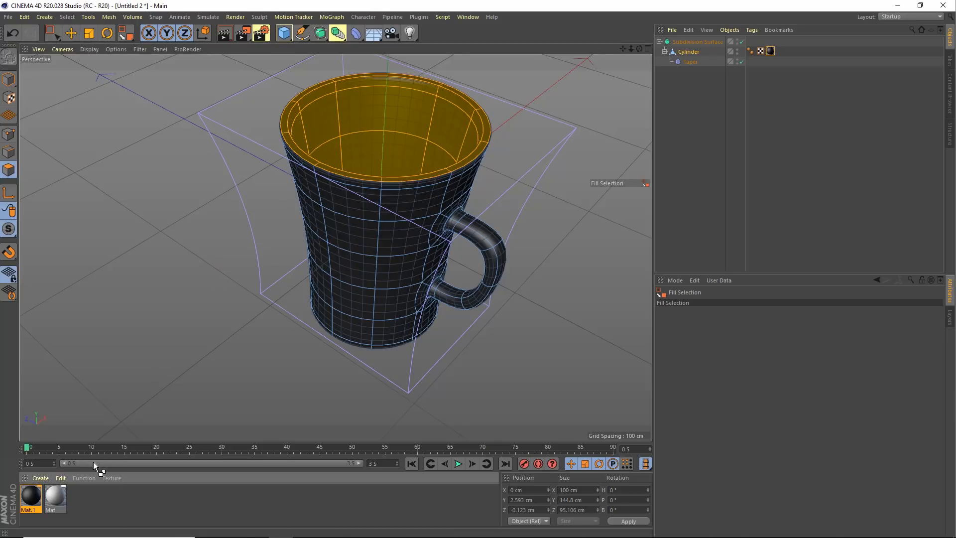
left_click_drag(357, 117, 358, 118)
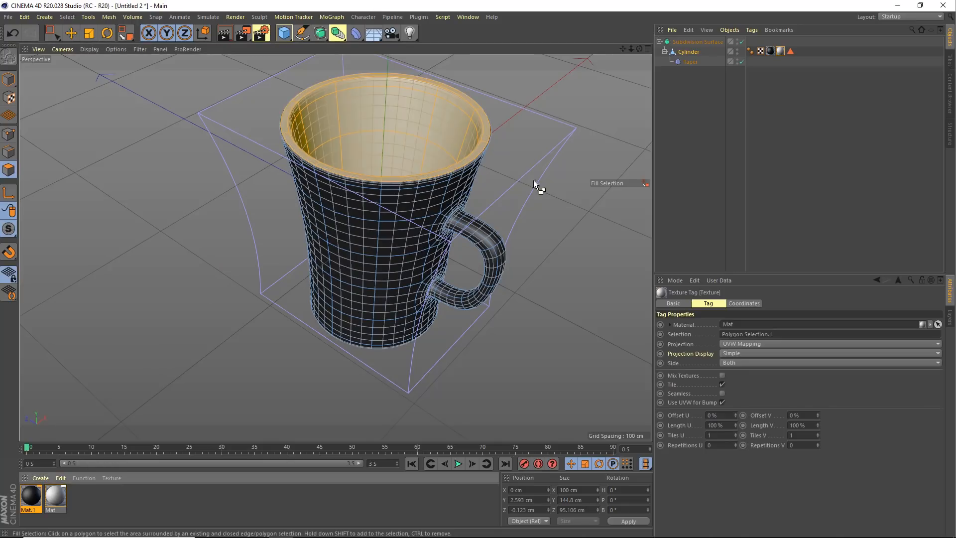
Switch to Model mode, deselect all objects and display the mug with Gouraud Shading without lines
left_click(9, 79)
left_click_drag(451, 219, 398, 215, "alt")
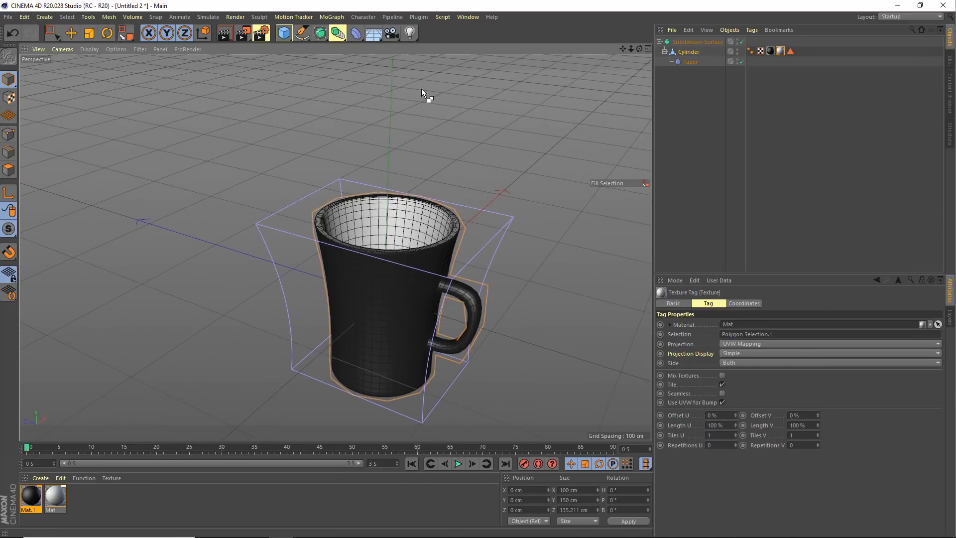
key("0")
left_click(421, 158)
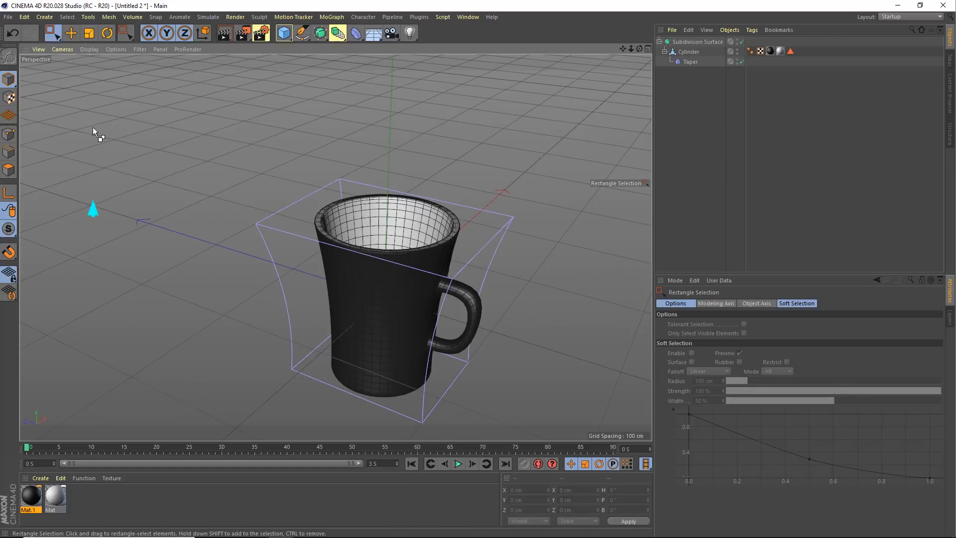
left_click(90, 49)
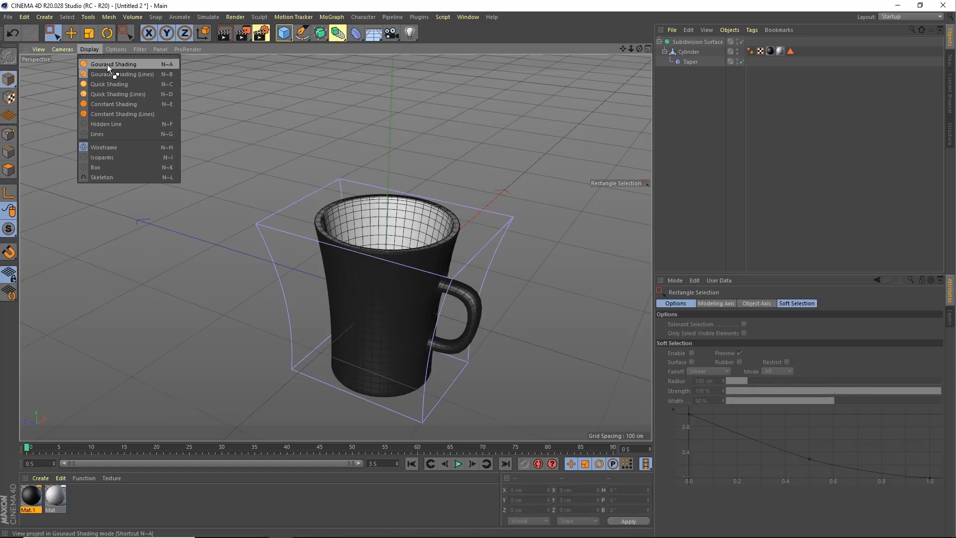
left_click(106, 65)
mouse_move(428, 218)
left_mouse_down("alt")
mouse_move(377, 208)
mouse_move(399, 210)
mouse_move(383, 200)
mouse_move(401, 205)
mouse_move(390, 211)
mouse_move(403, 192)
mouse_move(401, 211)
mouse_move(375, 232)
left_mouse_up("alt")
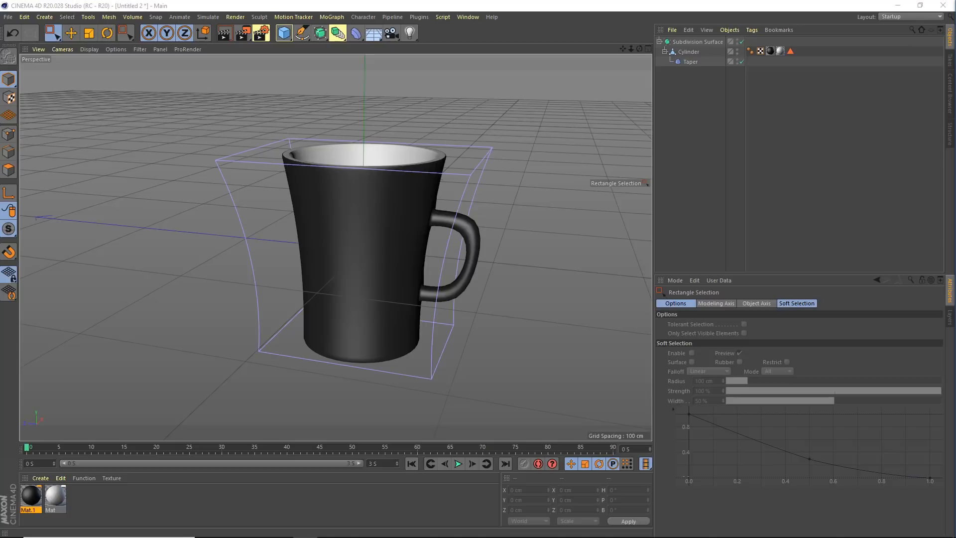
Create a third material and open its Color channel in the Material Editor
left_click(148, 487)
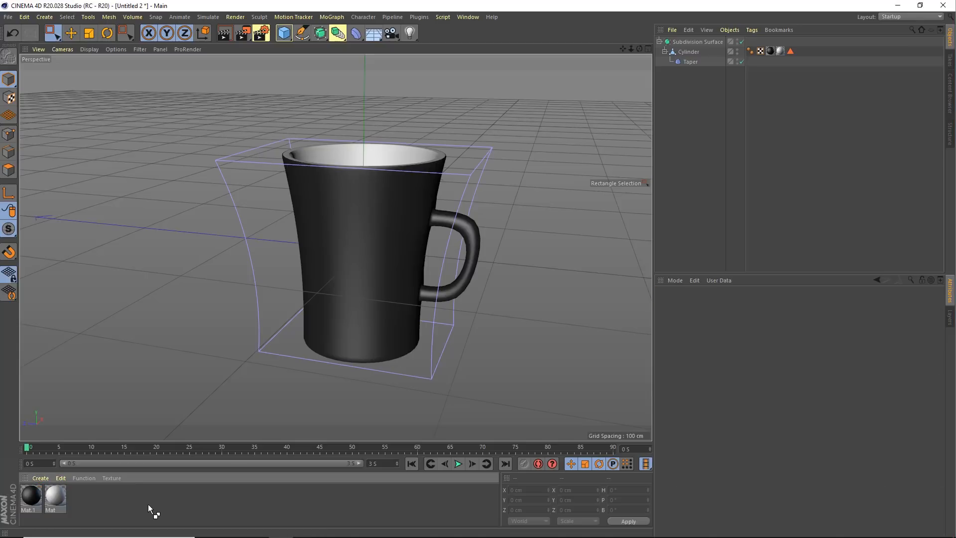
double_click(115, 498)
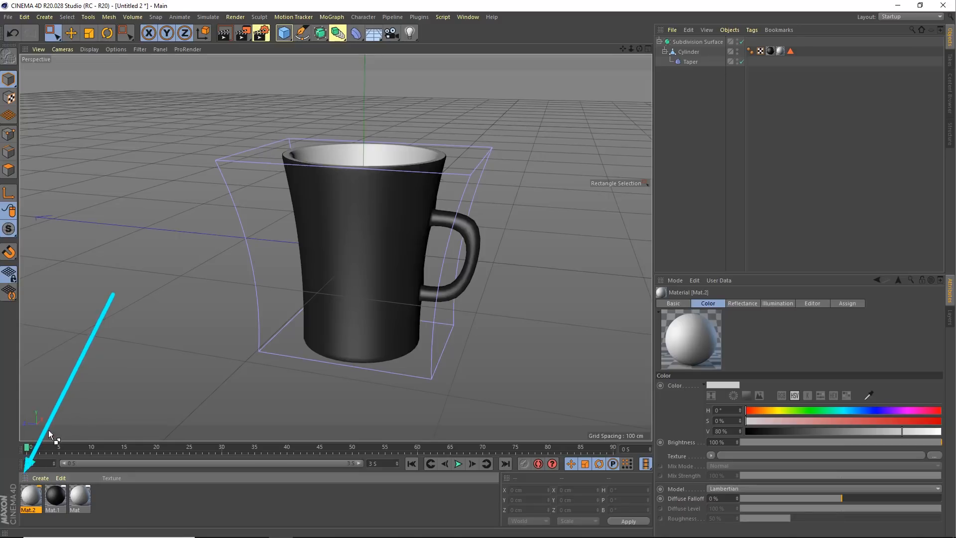
double_click(29, 488)
left_click_drag(277, 74, 573, 88)
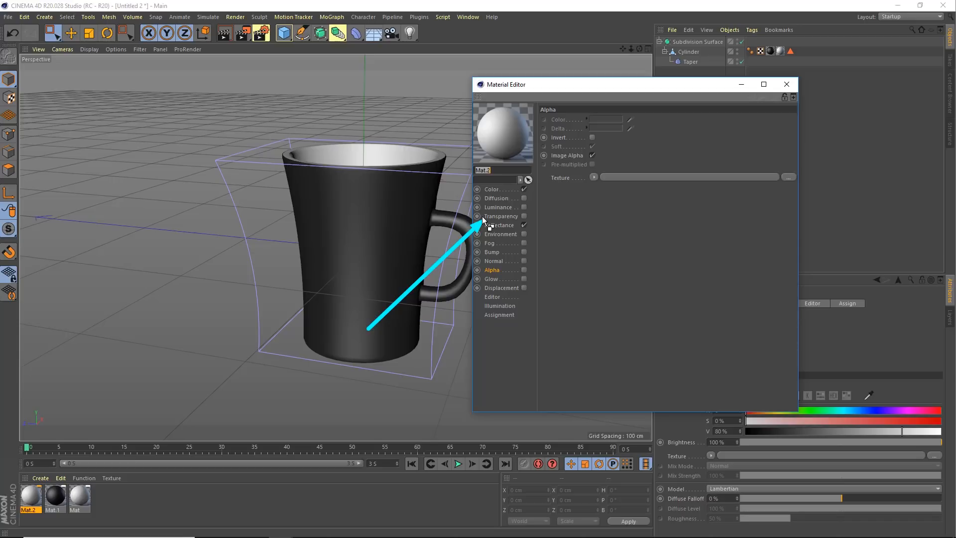
left_click_drag(621, 261, 493, 189)
left_click(491, 189)
mouse_move(538, 275)
left_mouse_down()
mouse_move(653, 172)
mouse_move(699, 160)
left_mouse_up()
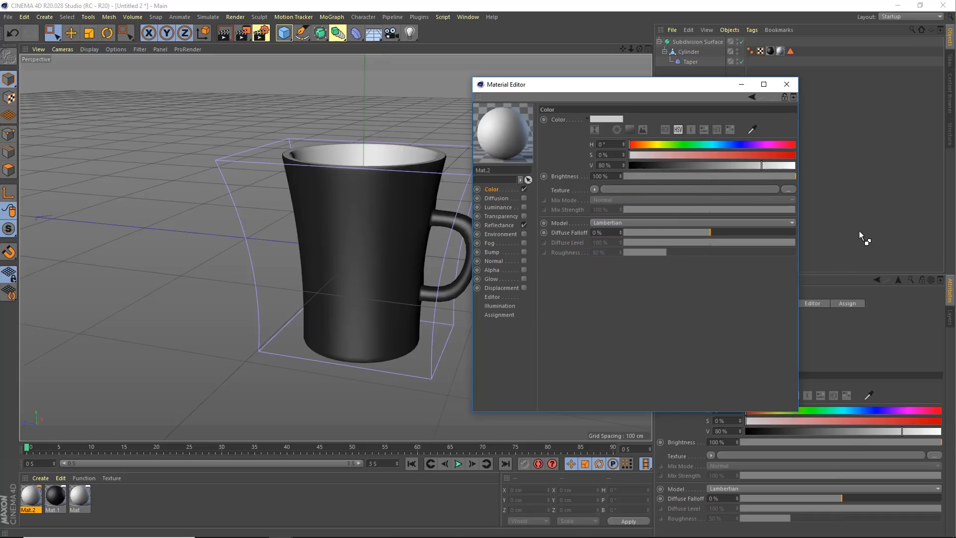
left_click_drag(858, 231, 853, 417)
left_click_drag(93, 344, 80, 464)
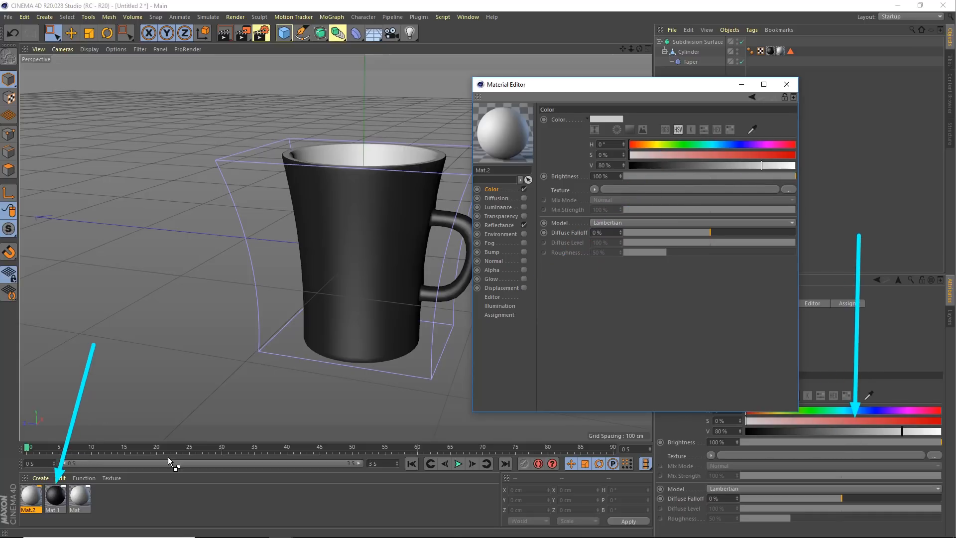
Enable the Alpha channel of the new material Mat.2
left_click_drag(608, 364, 503, 227)
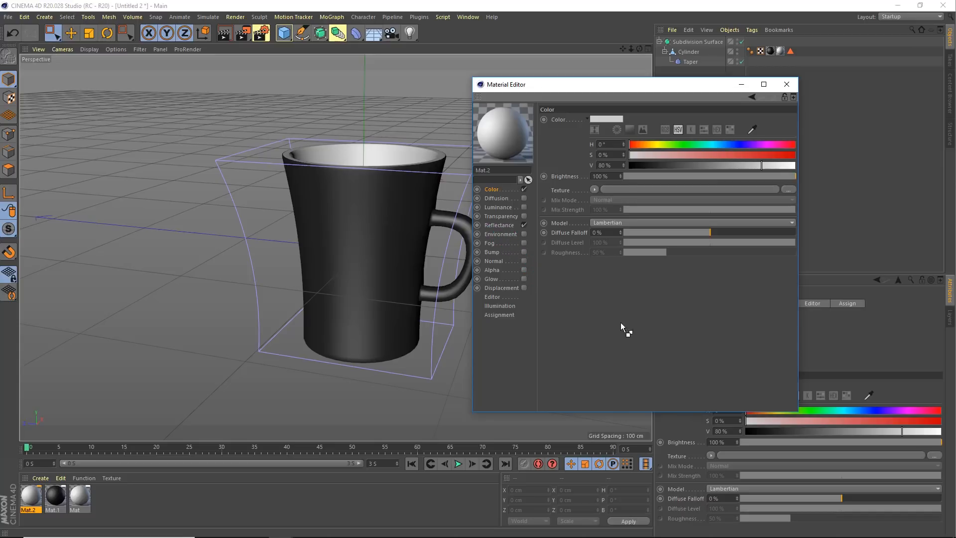
left_click_drag(626, 367, 505, 274)
left_click_drag(488, 271, 524, 269)
key("Escape")
left_click(523, 270)
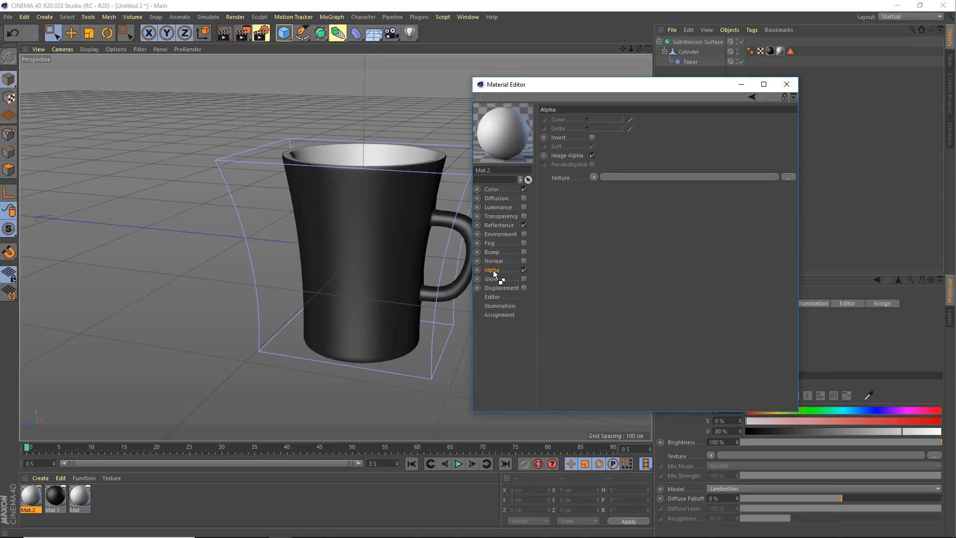
mouse_move(476, 398)
left_mouse_down()
mouse_move(504, 272)
mouse_move(593, 181)
left_mouse_up()
key("Escape")
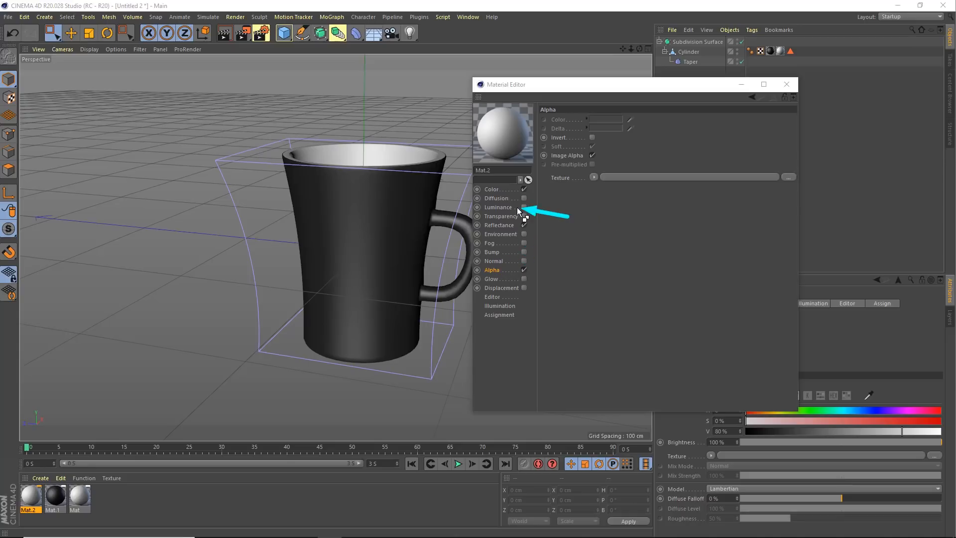
Load logo café.png as Mat.2's Alpha texture without copying it to the project location, and close the Material Editor
left_click(488, 189)
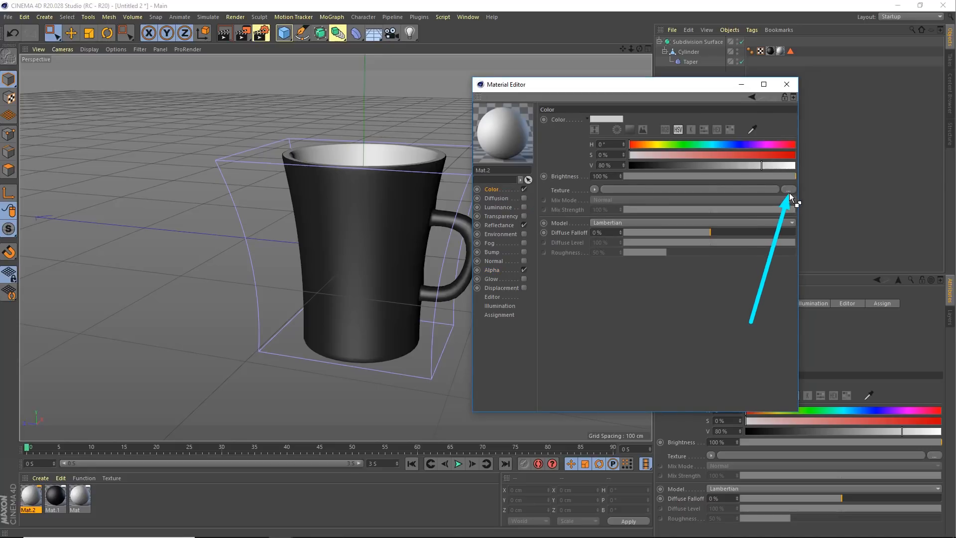
left_click(492, 269)
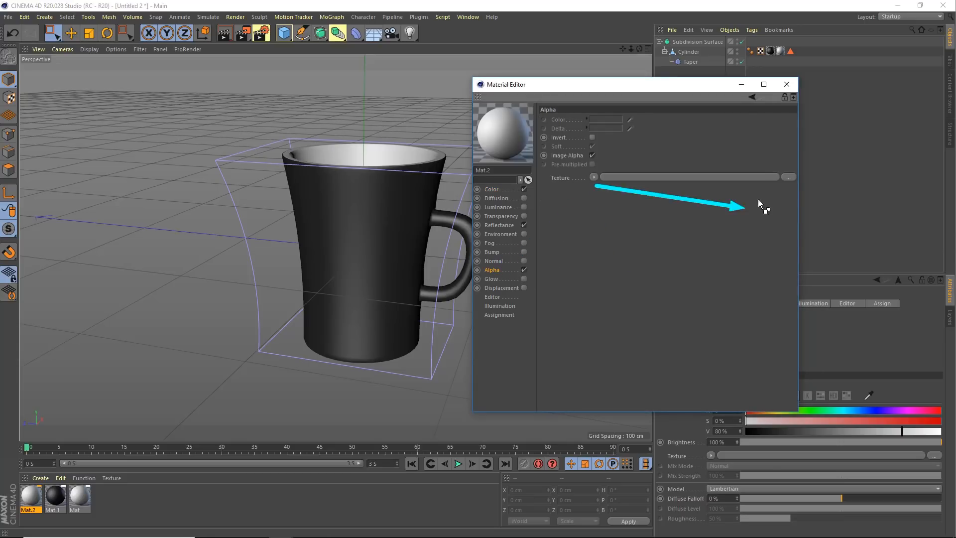
left_click(791, 177)
left_click_drag(894, 90, 710, 89)
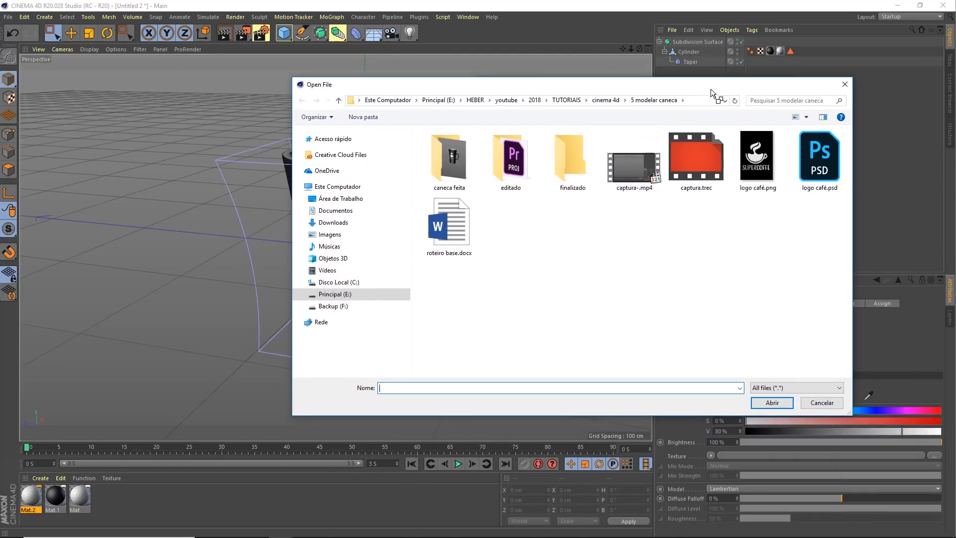
left_click(762, 171)
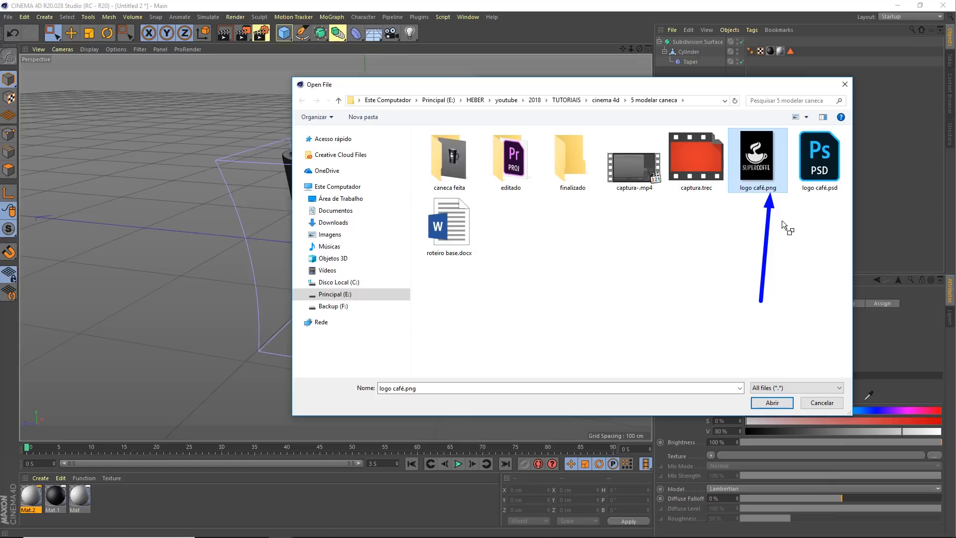
left_click(771, 403)
left_click_drag(473, 250, 620, 211)
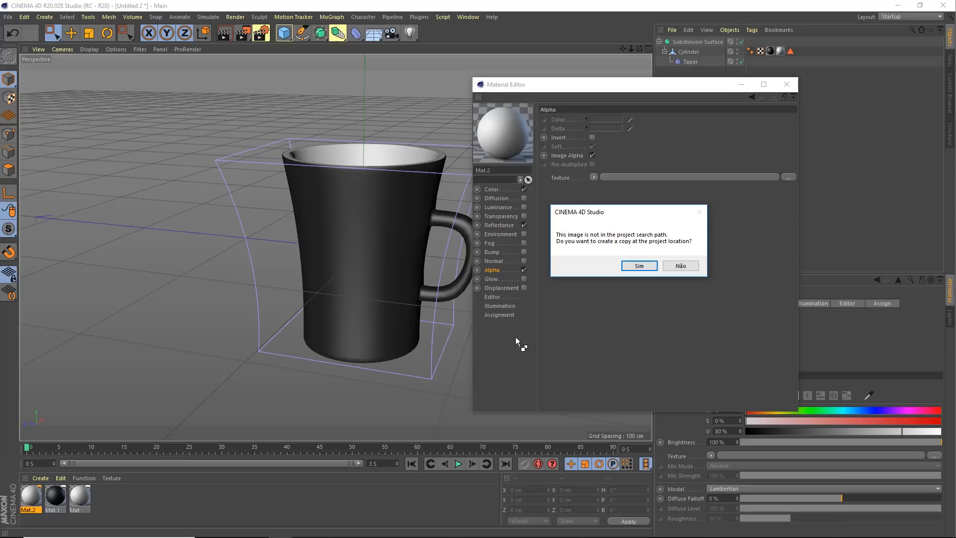
mouse_move(603, 417)
left_mouse_down()
mouse_move(605, 306)
mouse_move(624, 283)
left_mouse_up()
left_click_drag(30, 214, 8, 21)
left_click(681, 266)
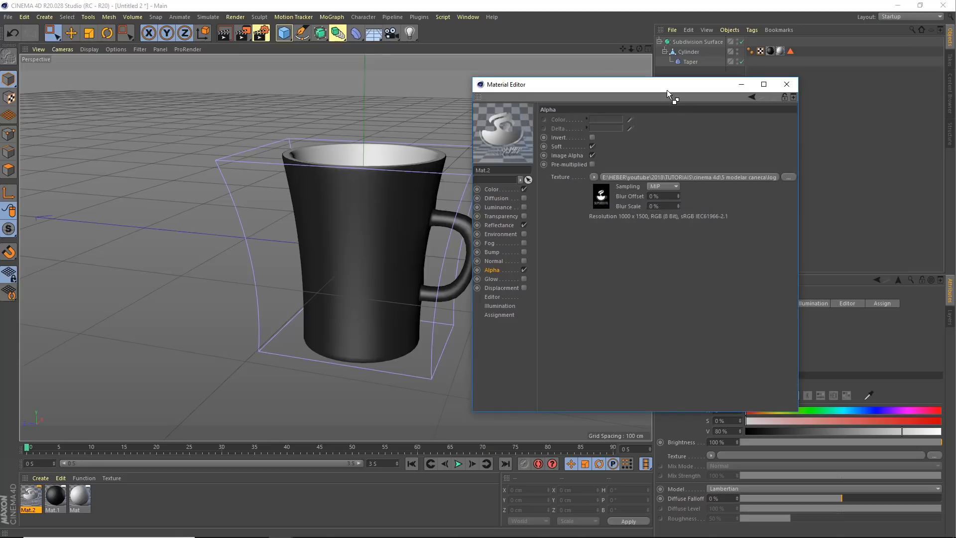
mouse_move(672, 85)
left_mouse_down()
mouse_move(694, 85)
mouse_move(681, 86)
left_mouse_up()
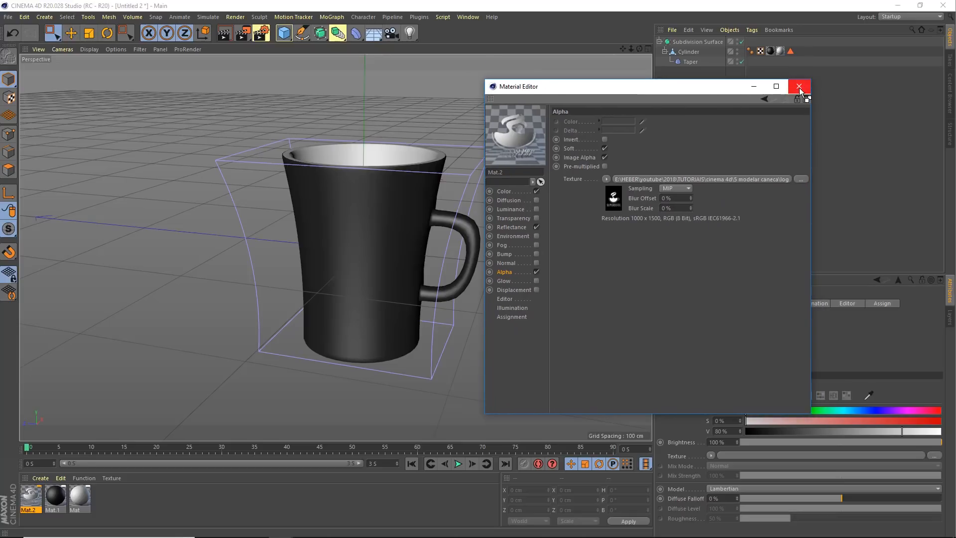
left_click(799, 88)
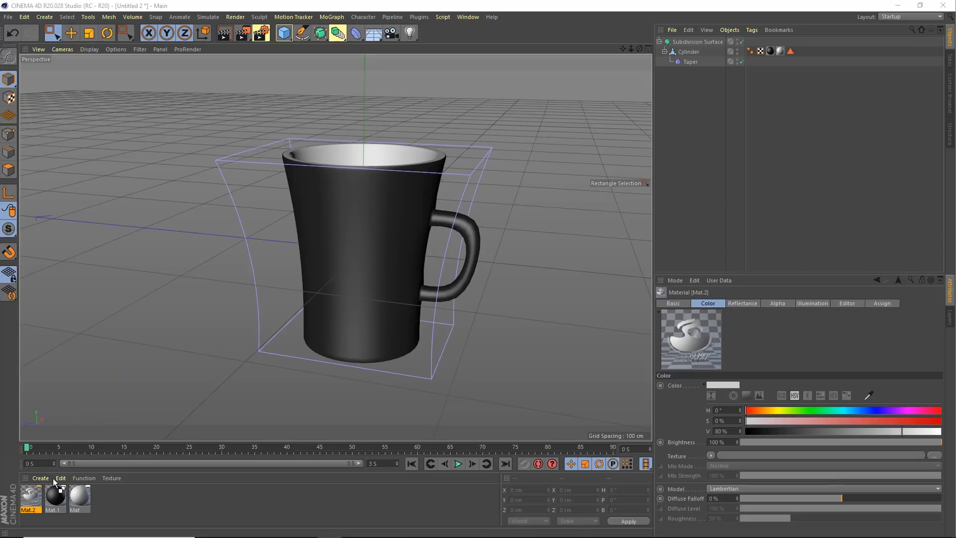
Apply the logo material Mat.2 to the Cylinder and set its texture projection to Cylindrical
left_click_drag(31, 495, 389, 240)
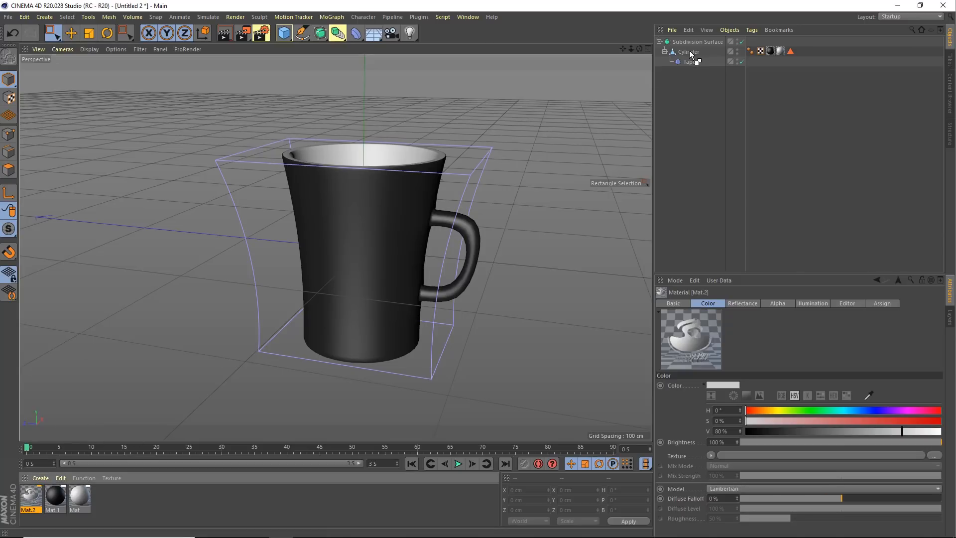
left_click_drag(377, 286, 305, 245, "alt")
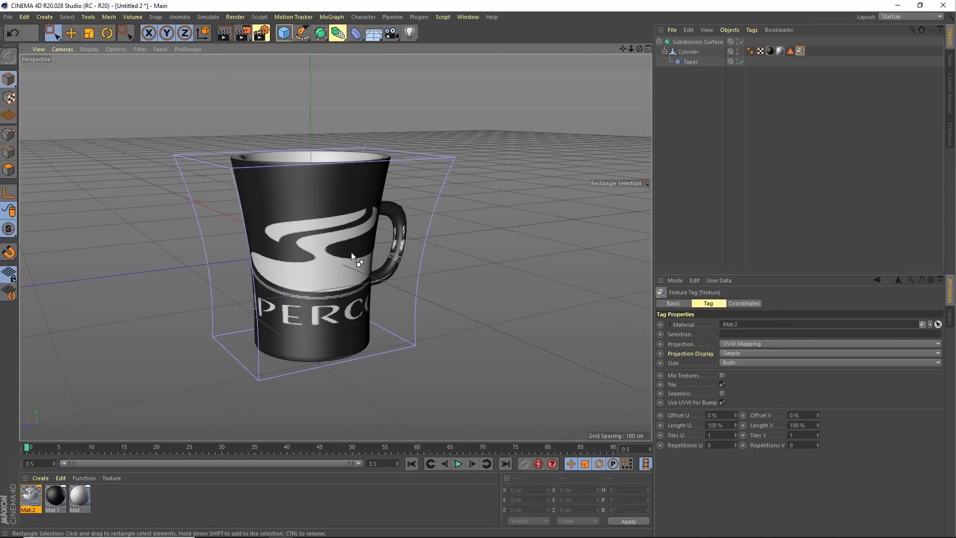
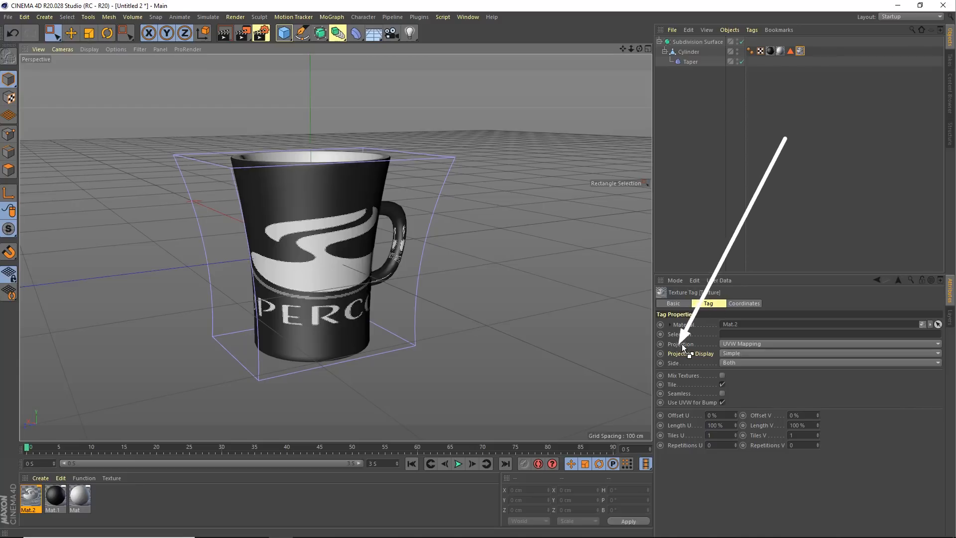
left_click(735, 345)
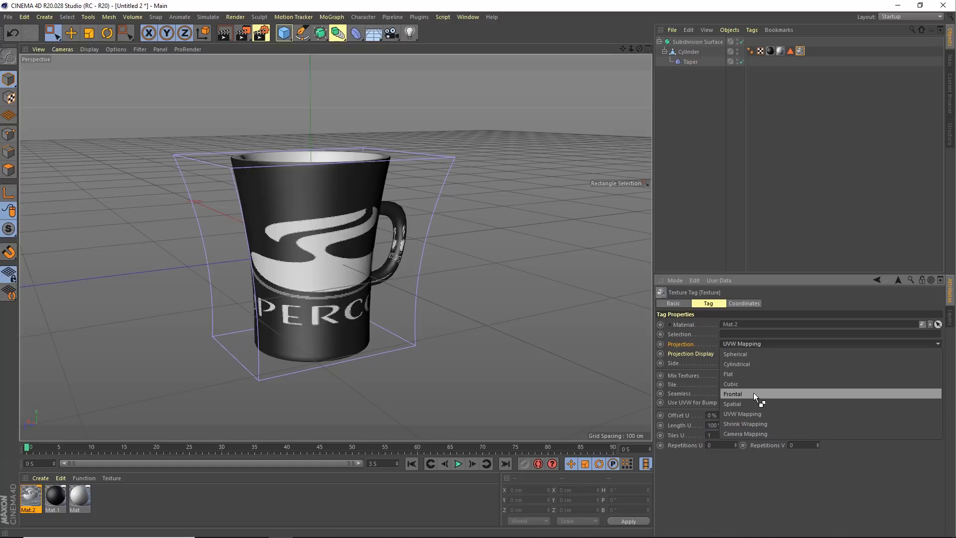
left_click(741, 364)
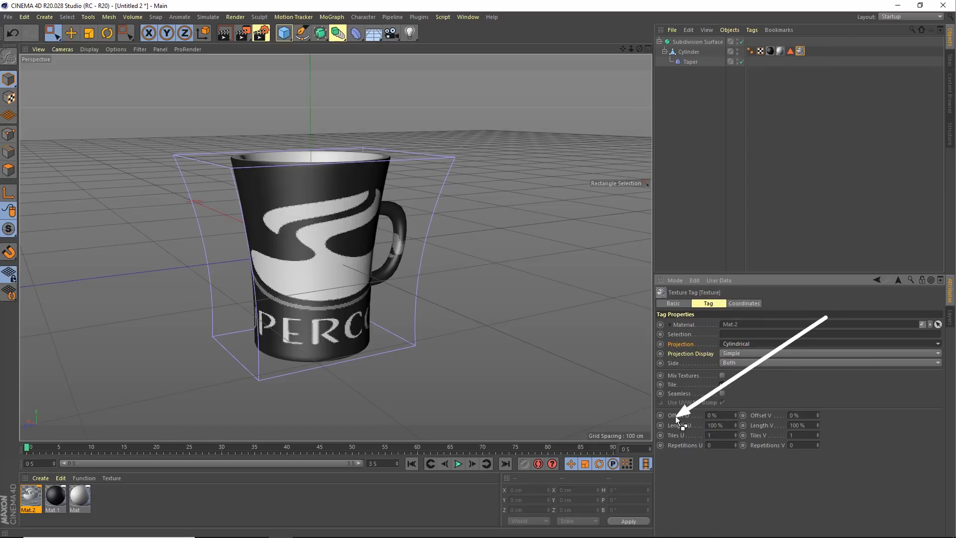
Set the logo texture's Length U to 30% and turn off tiling so the logo does not repeat
left_click_drag(732, 423, 736, 423)
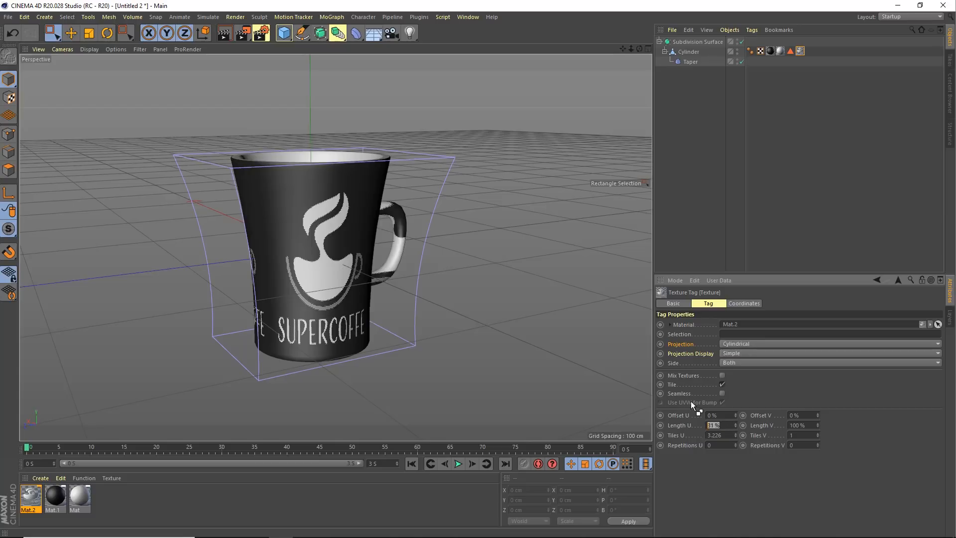
type("30")
key("Return")
left_click_drag(302, 268, 327, 269, "alt")
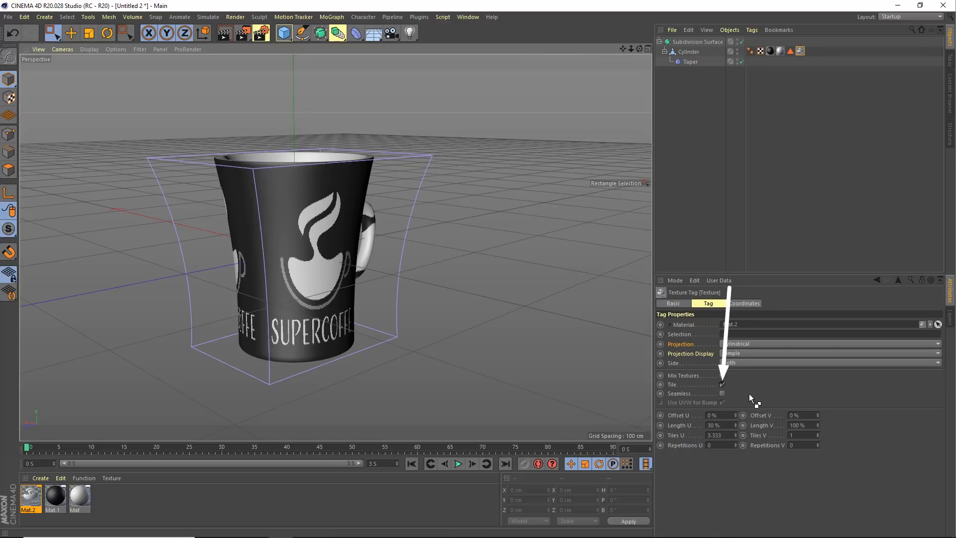
left_click(722, 384)
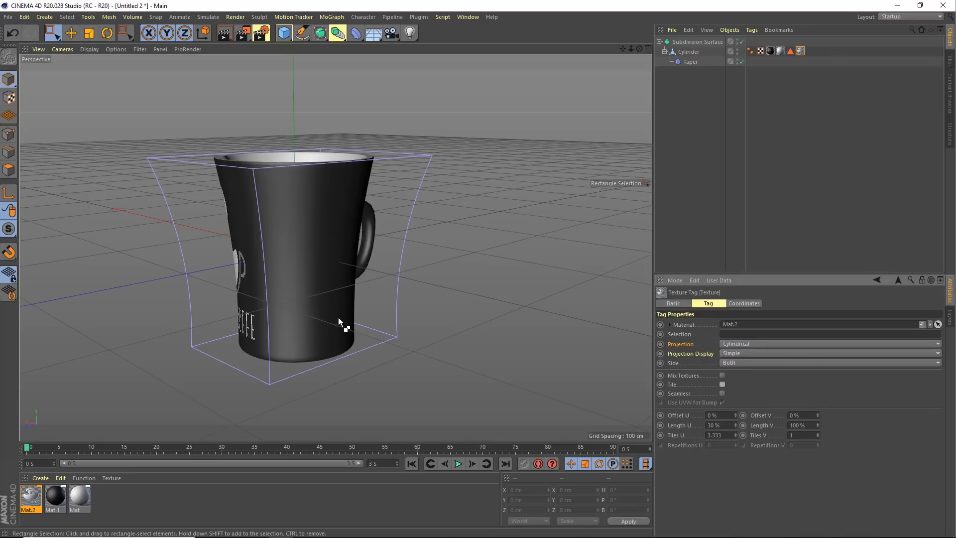
left_click_drag(338, 318, 430, 300, "alt")
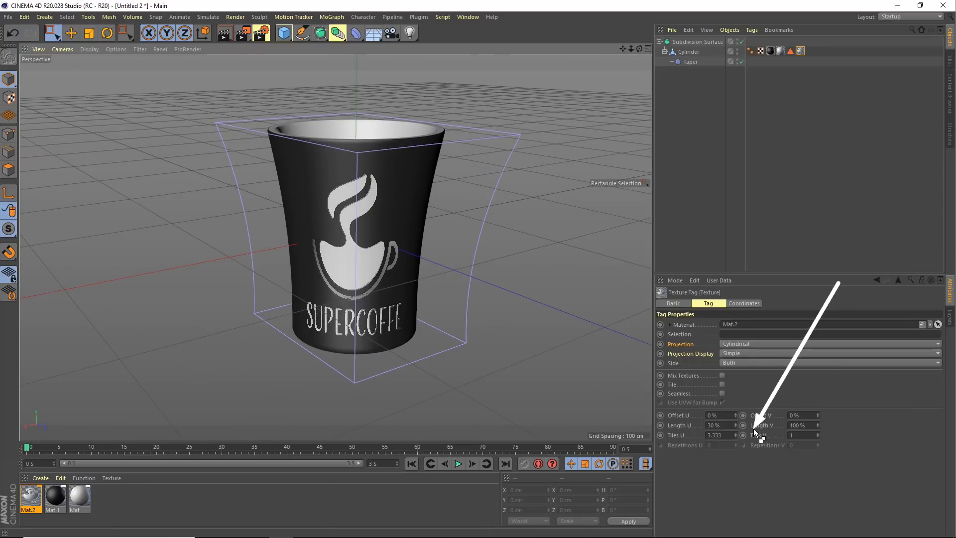
Set the Length V of the Mat.2 logo texture on the Cylinder to 70%
double_click(802, 423)
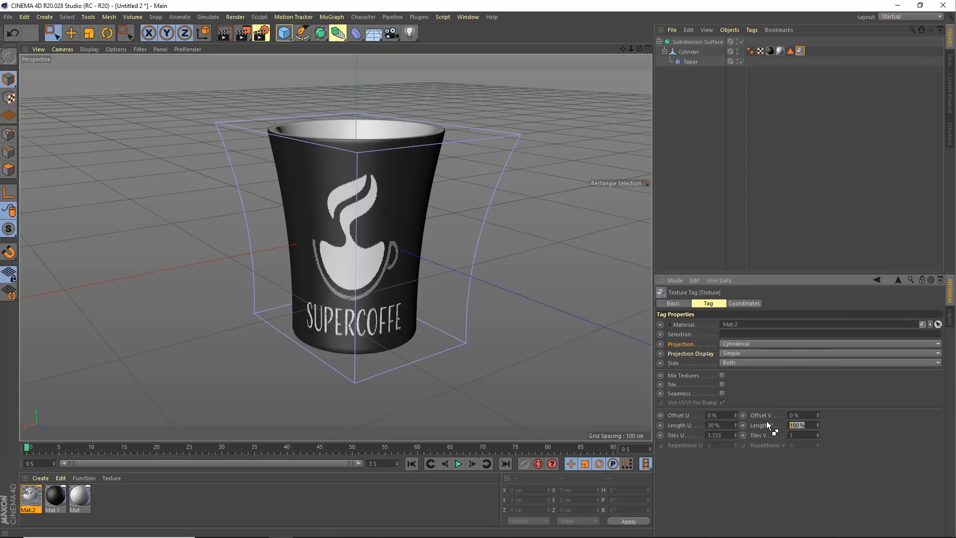
type("70")
key("Return")
left_click_drag(626, 365, 377, 245, "alt")
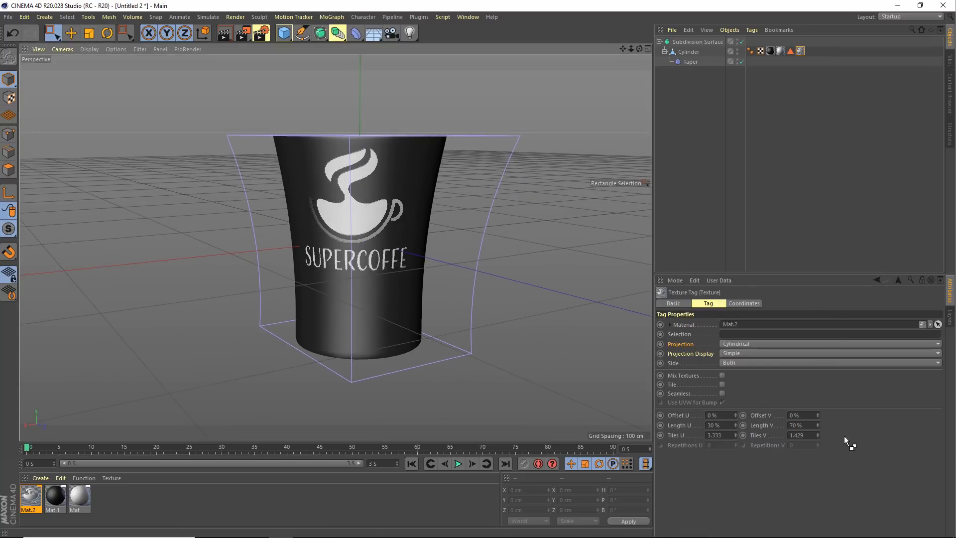
left_click(727, 425)
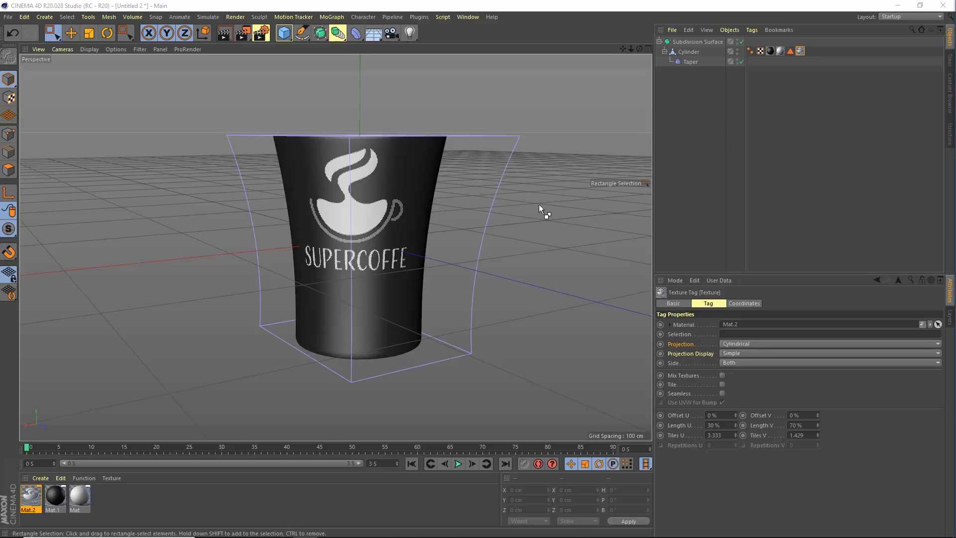
Select the Cylinder's Mat.2 texture tag and enable Texture mode to edit its projection
left_click_drag(542, 211, 305, 253, "alt")
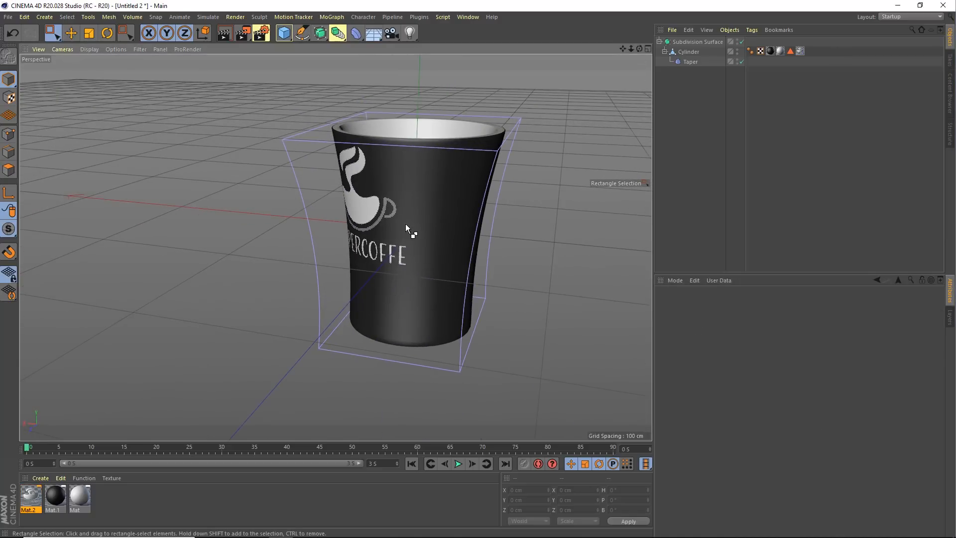
left_click_drag(405, 223, 350, 145, "alt")
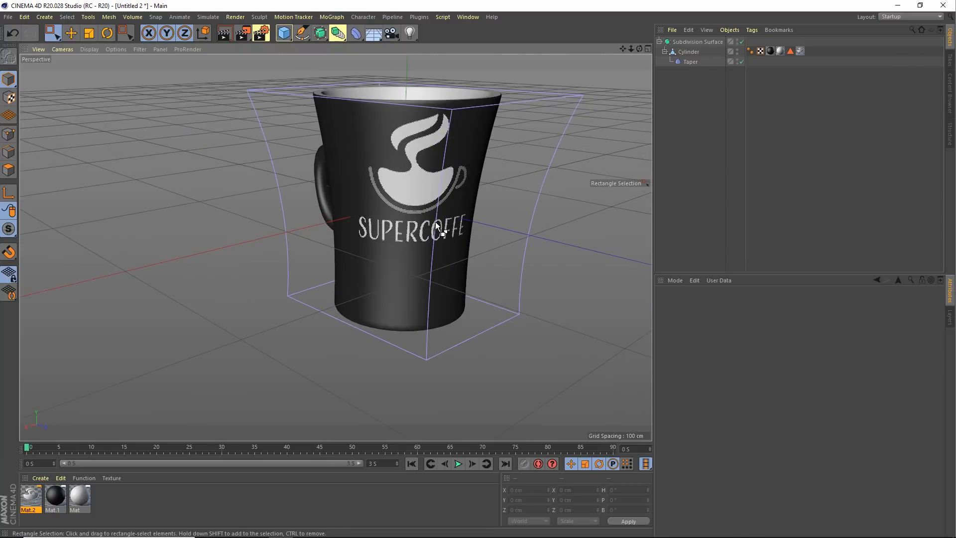
left_click_drag(448, 213, 348, 231, "alt")
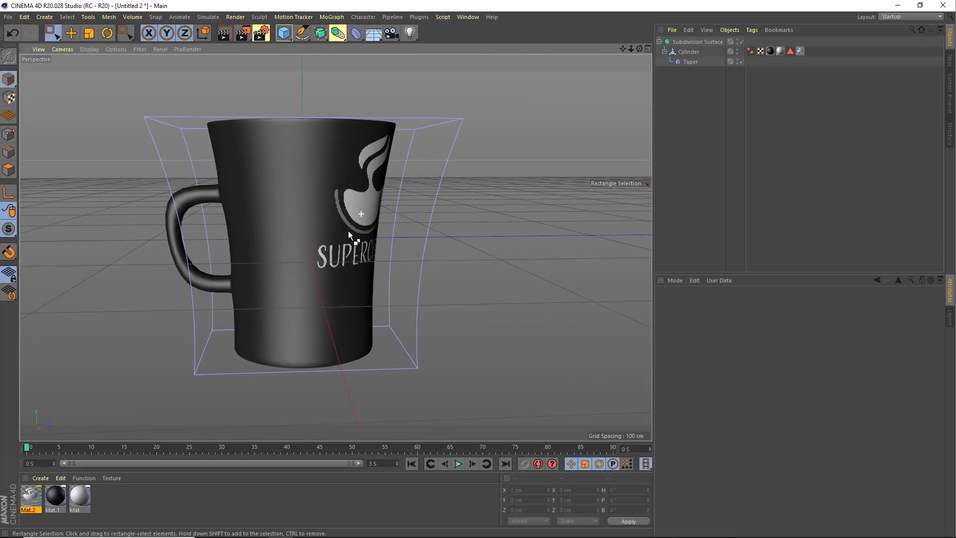
left_click_drag(420, 227, 70, 226, "alt")
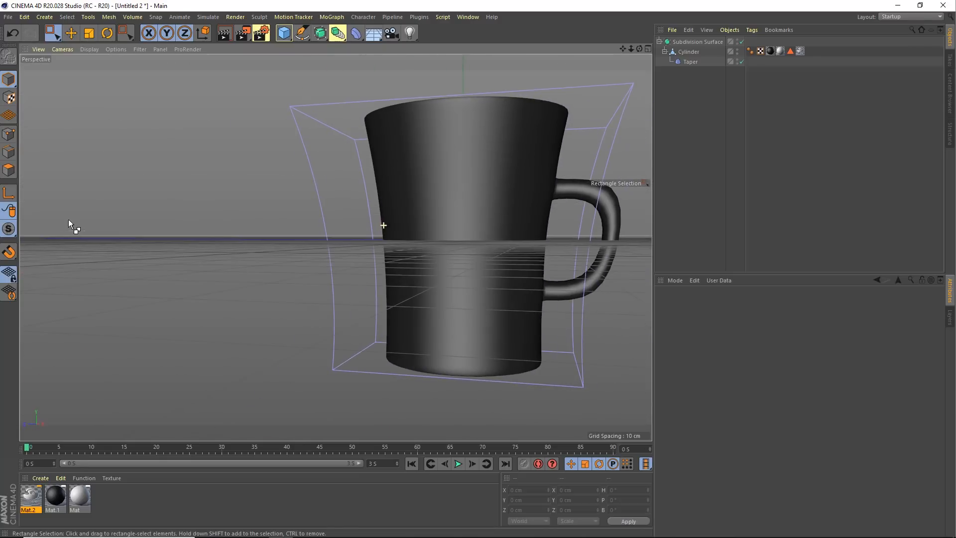
left_click_drag(480, 201, 418, 157, "alt")
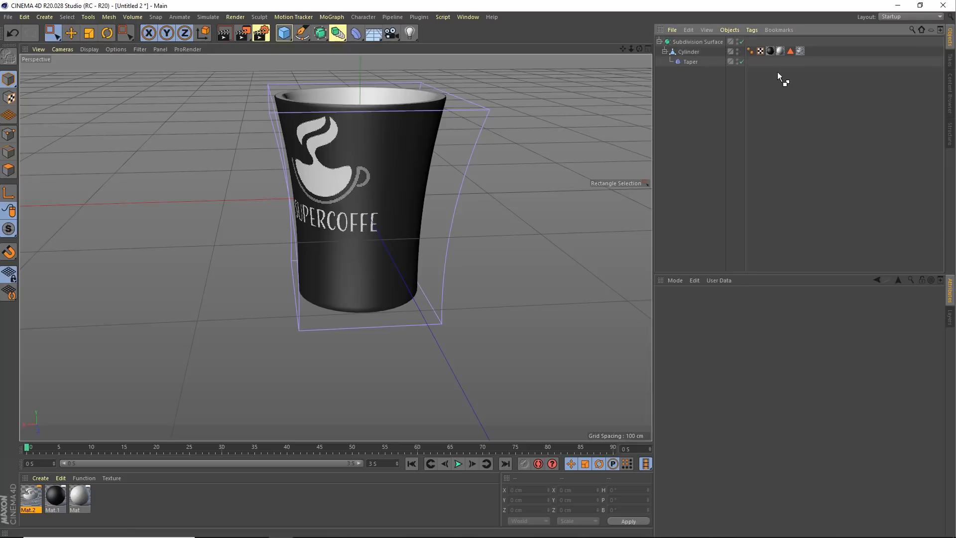
left_click(800, 51)
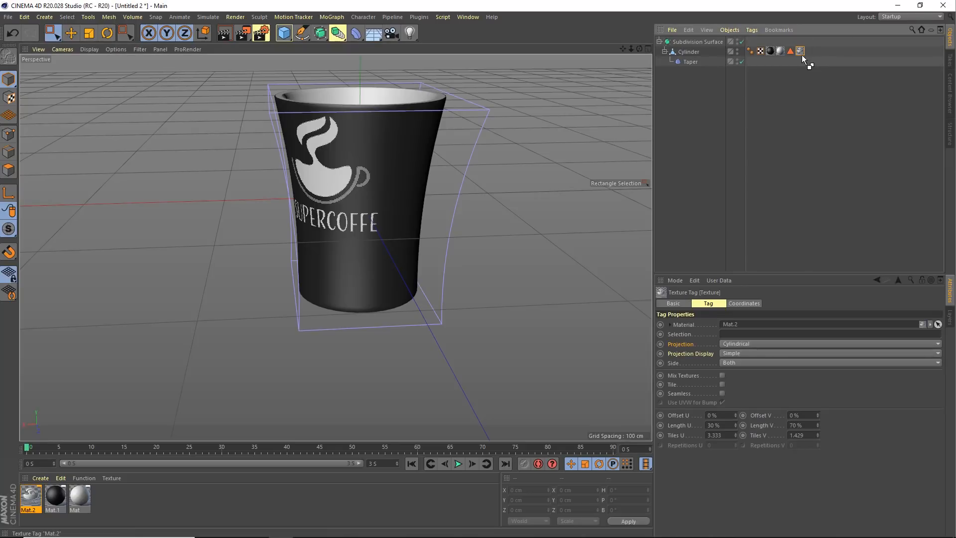
left_click(10, 98)
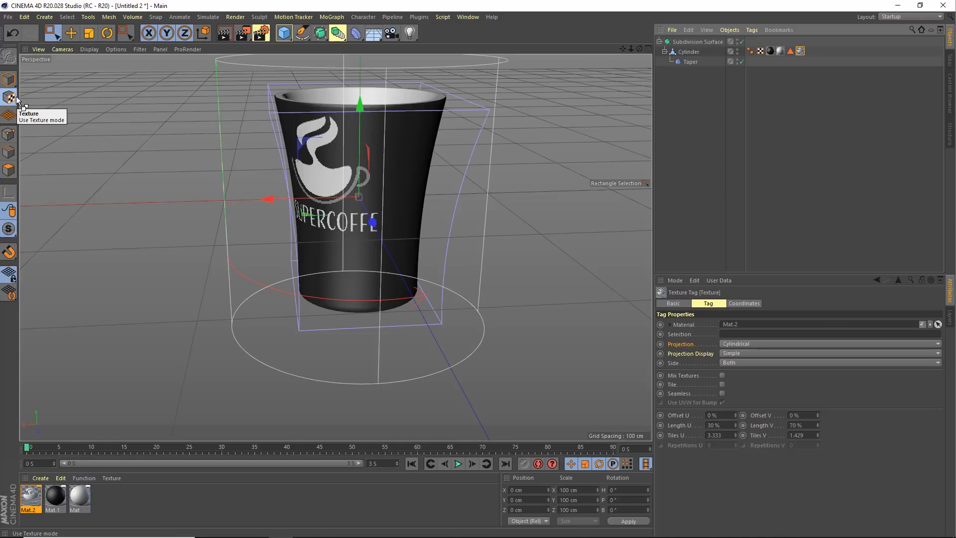
Rotate the logo's cylindrical projection about 125° in heading so the logo faces the mug's side with the handle beside it
left_click_drag(386, 215, 422, 223, "alt")
right_click_drag(415, 221, 350, 225, "alt")
middle_click_drag(351, 225, 351, 237, "alt")
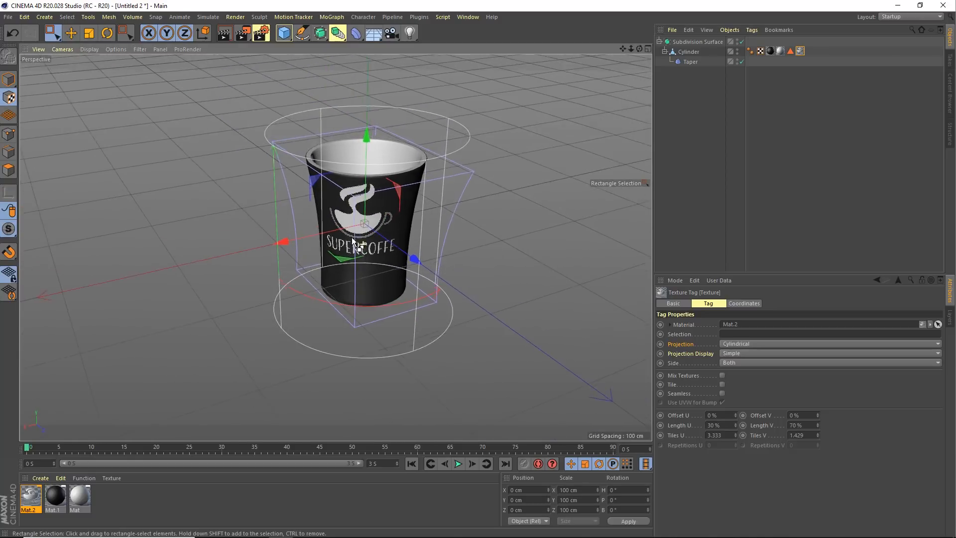
left_click_drag(352, 237, 271, 216, "alt")
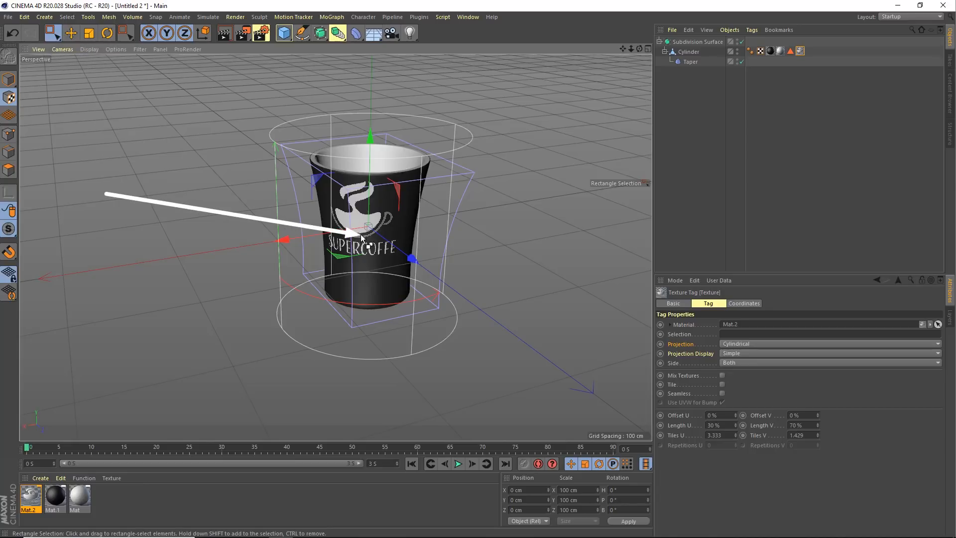
left_click(106, 36)
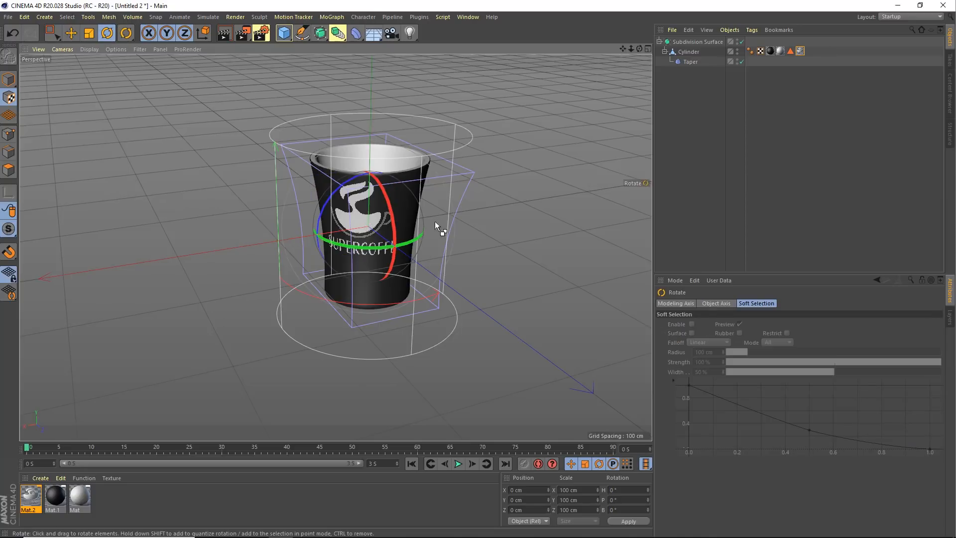
left_click_drag(434, 222, 439, 288, "alt")
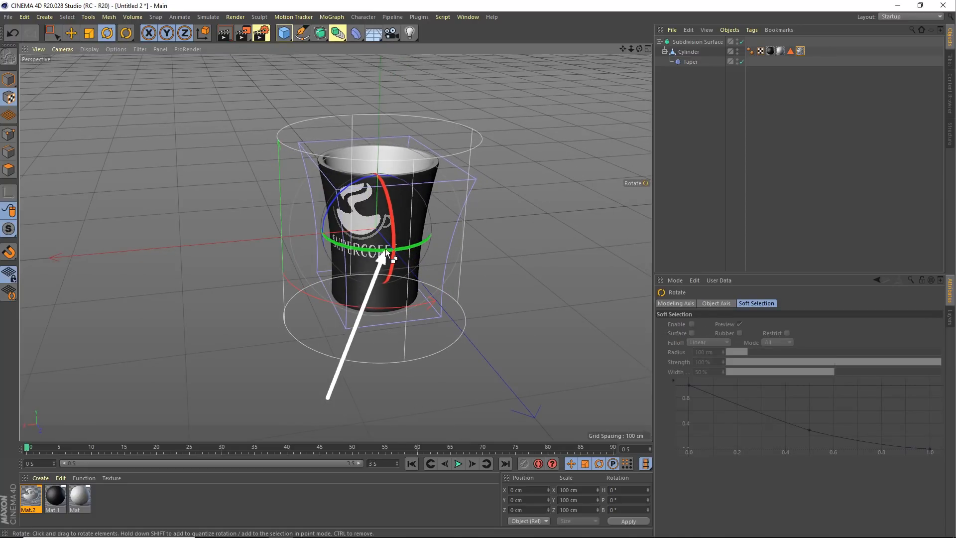
mouse_move(369, 253)
left_mouse_down("alt")
mouse_move(365, 273)
mouse_move(352, 247)
mouse_move(486, 255)
mouse_move(326, 262)
mouse_move(392, 283)
left_mouse_up("alt")
left_click_drag(392, 283, 412, 291, "alt")
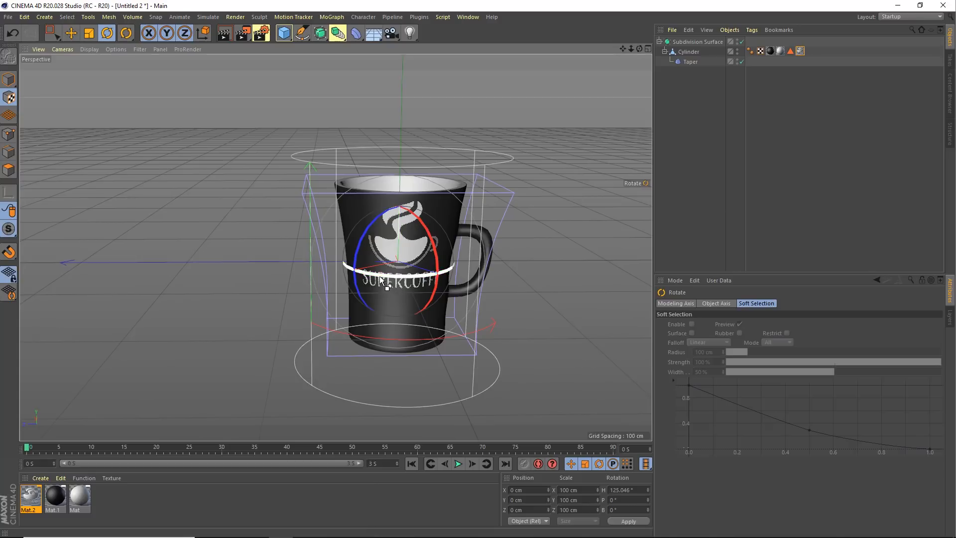
Move the logo projection down about 20 cm along Y on the mug body and return to Model mode
left_click(72, 34)
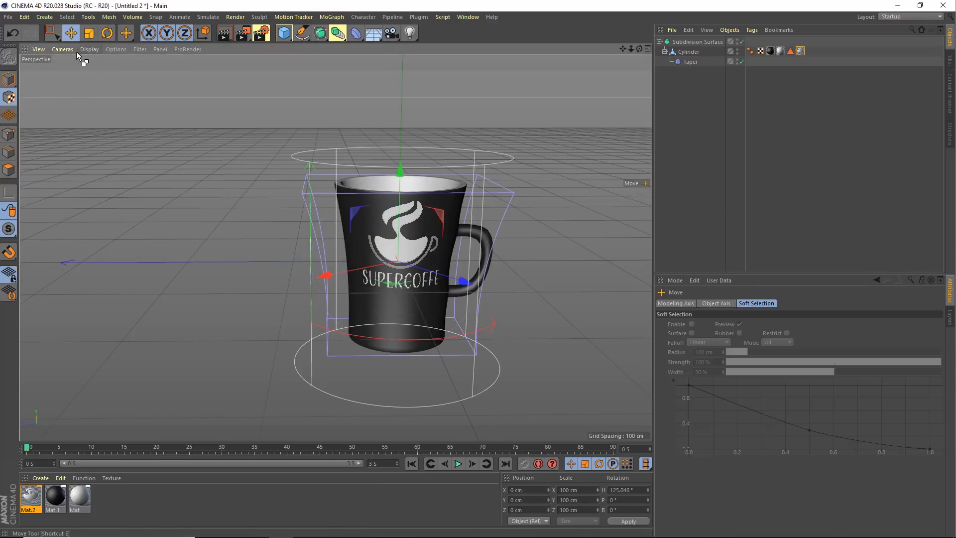
middle_click_drag(332, 195, 313, 164, "alt")
left_click_drag(322, 197, 329, 186, "alt")
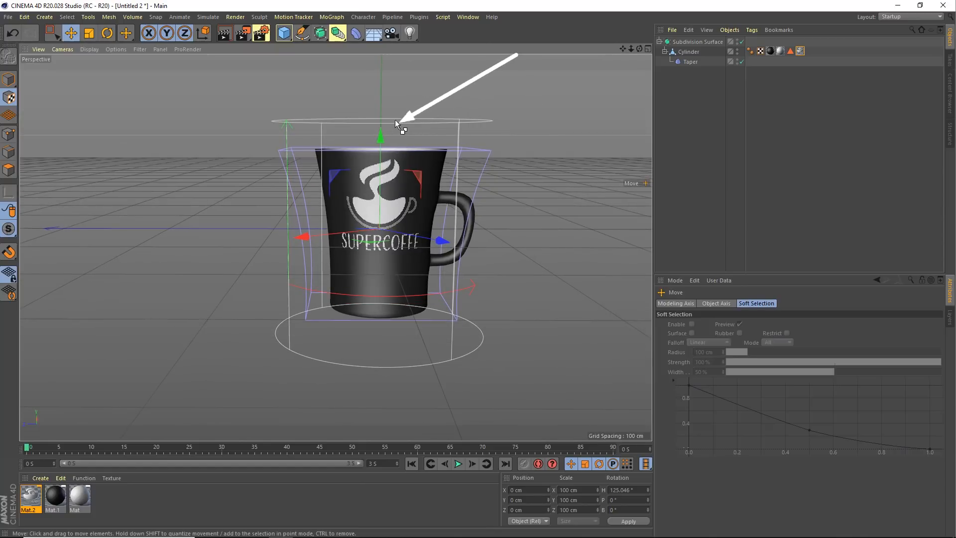
left_click_drag(381, 141, 407, 241)
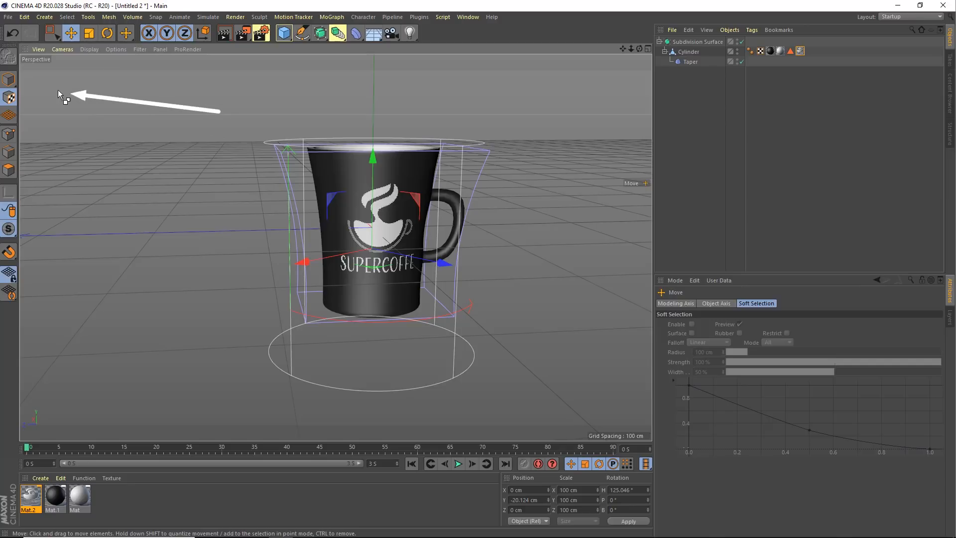
left_click(8, 79)
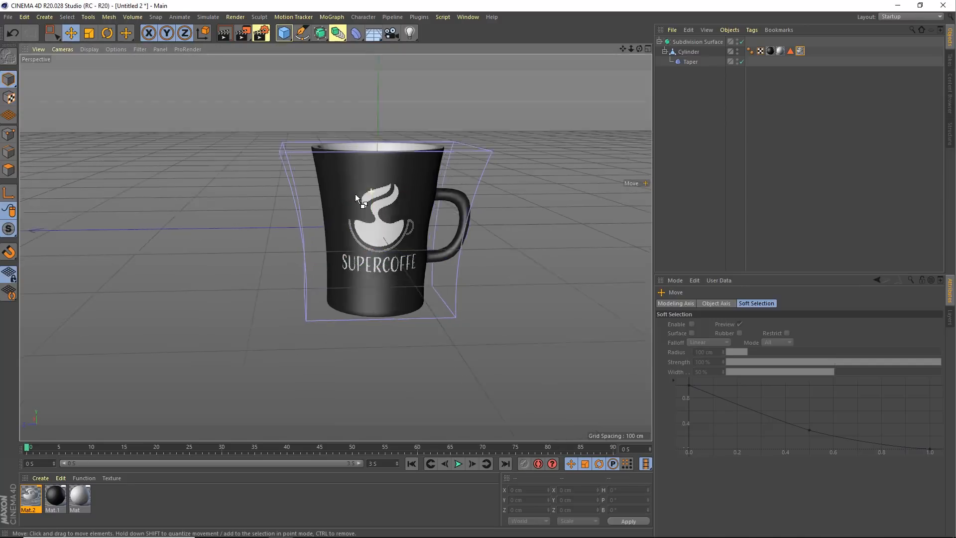
mouse_move(355, 195)
left_mouse_down("alt")
mouse_move(322, 195)
mouse_move(357, 200)
left_mouse_up("alt")
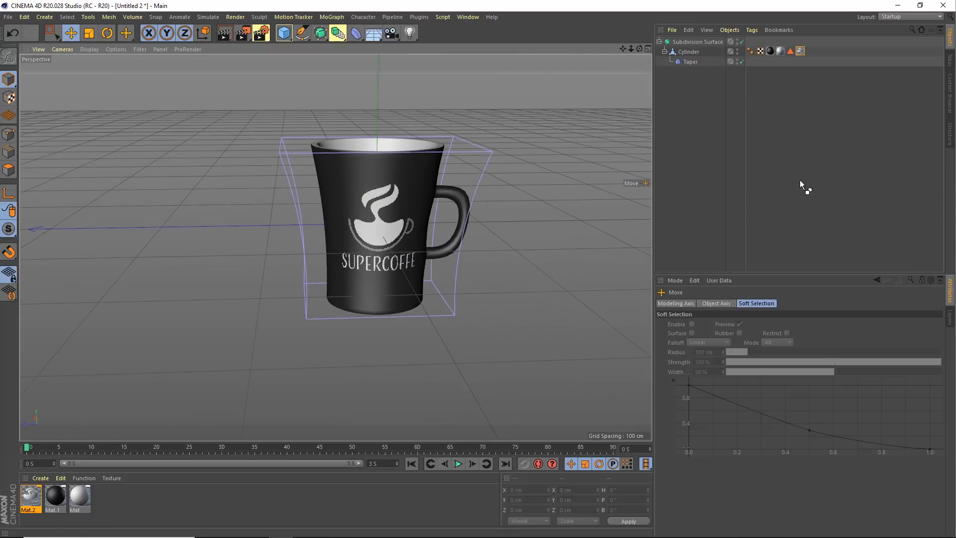
Select the Subdivision Surface with its children, try rotating and moving the whole mug, and undo both transformations
left_click(688, 41)
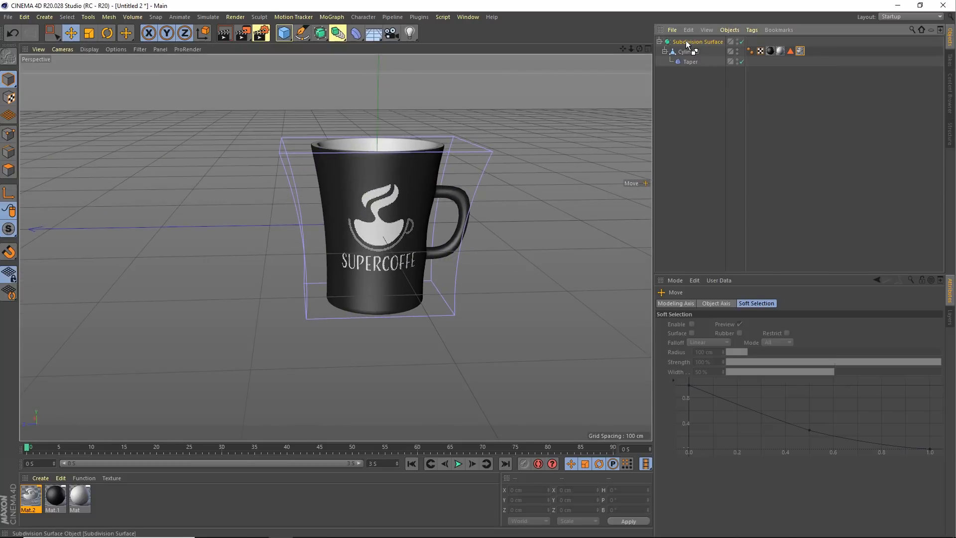
middle_click(686, 40)
left_click_drag(425, 183, 391, 211, "alt")
key("r")
left_click_drag(330, 205, 368, 226)
key("ctrl+z")
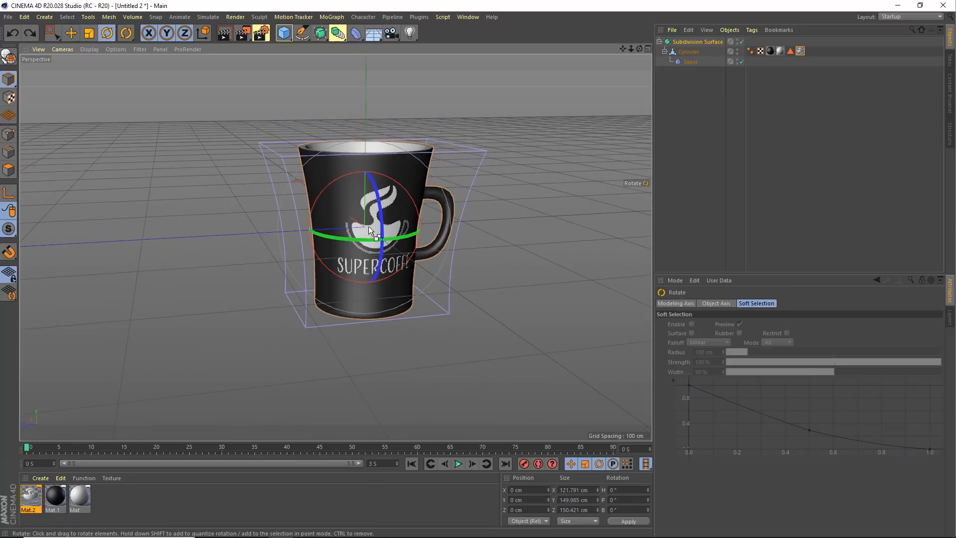
key("e")
left_click_drag(301, 229, 213, 240)
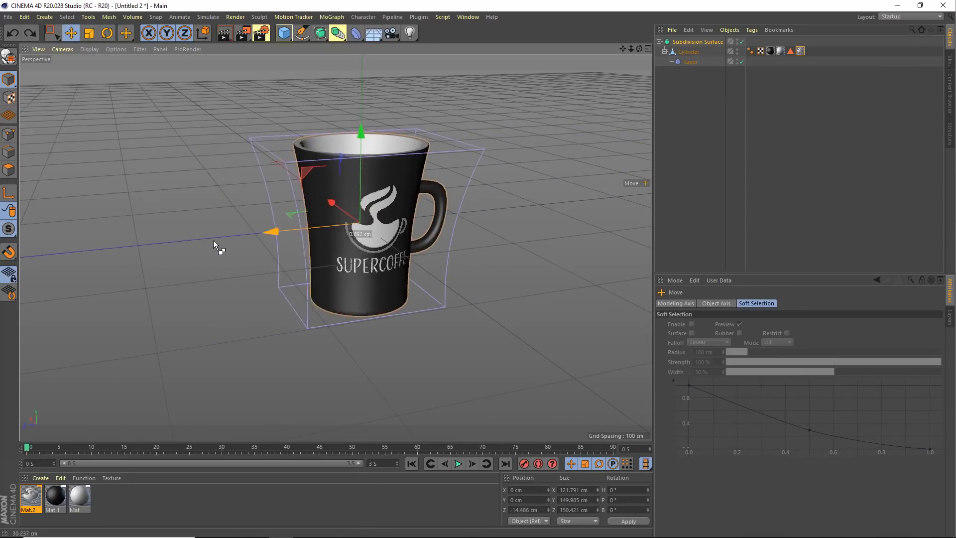
key("ctrl+z")
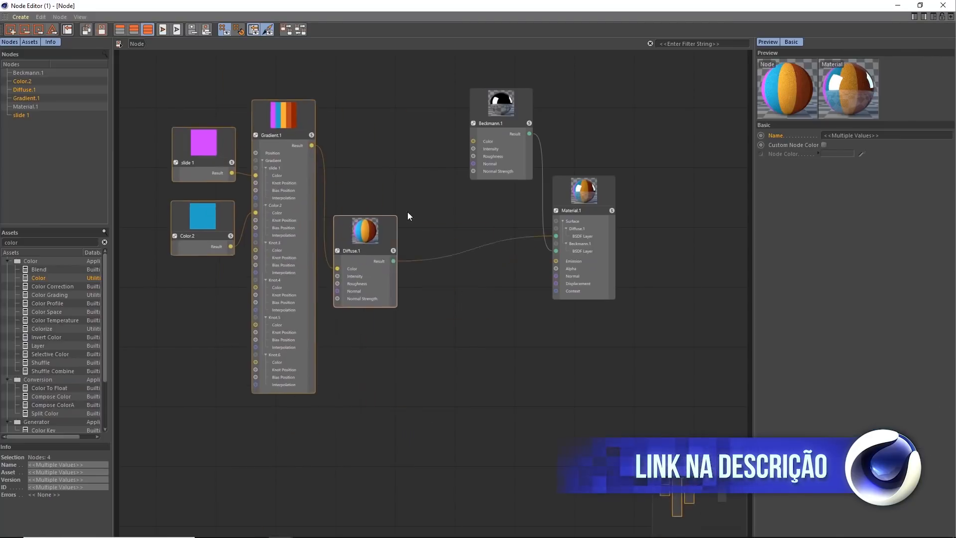
right_click(362, 149)
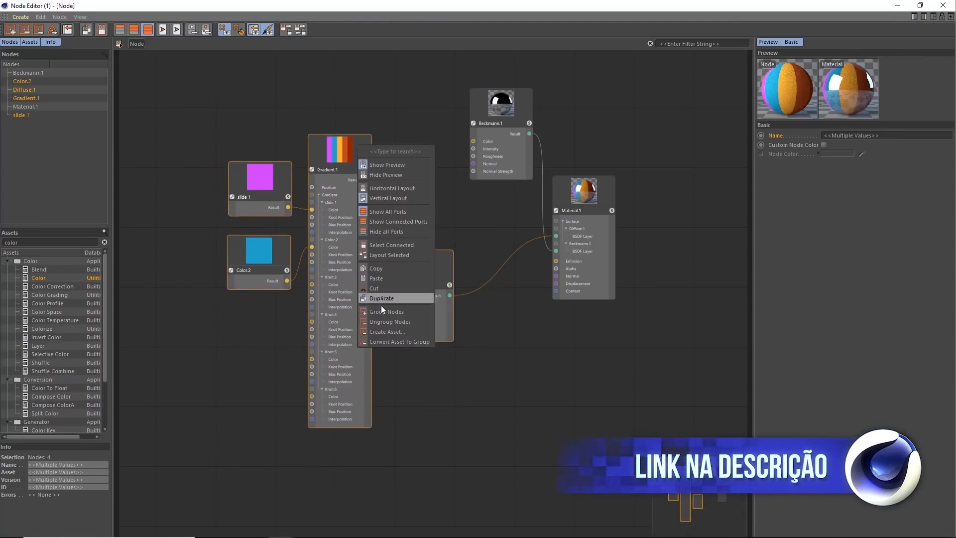
left_click(381, 311)
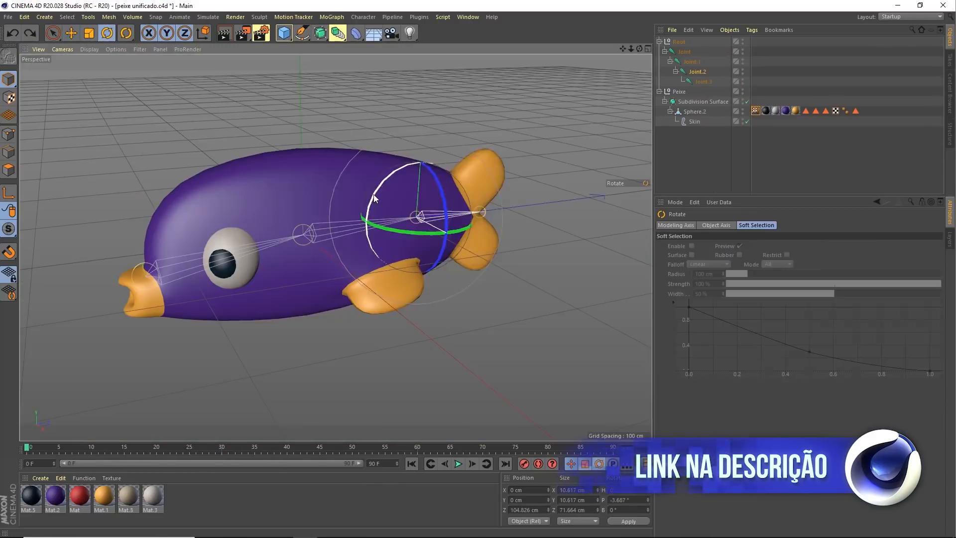
left_click_drag(373, 194, 333, 295)
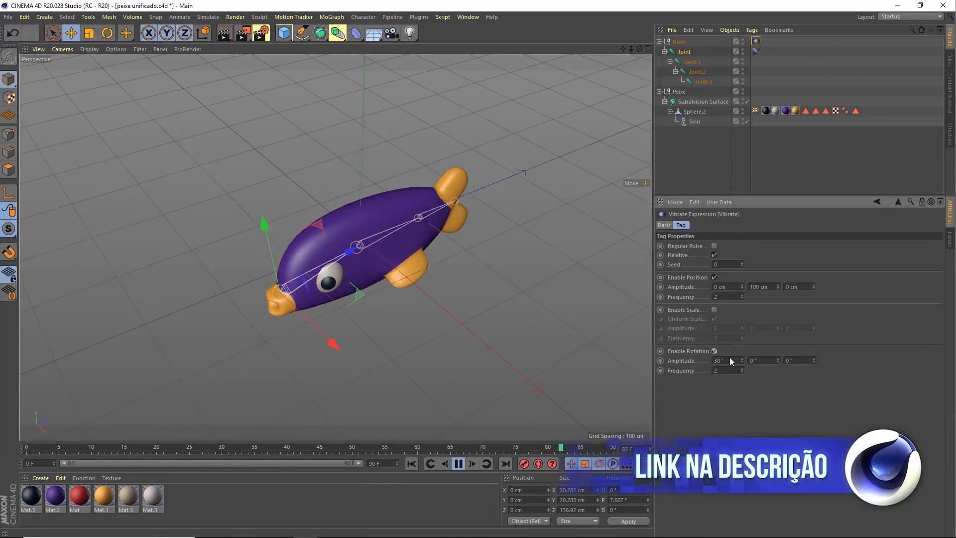